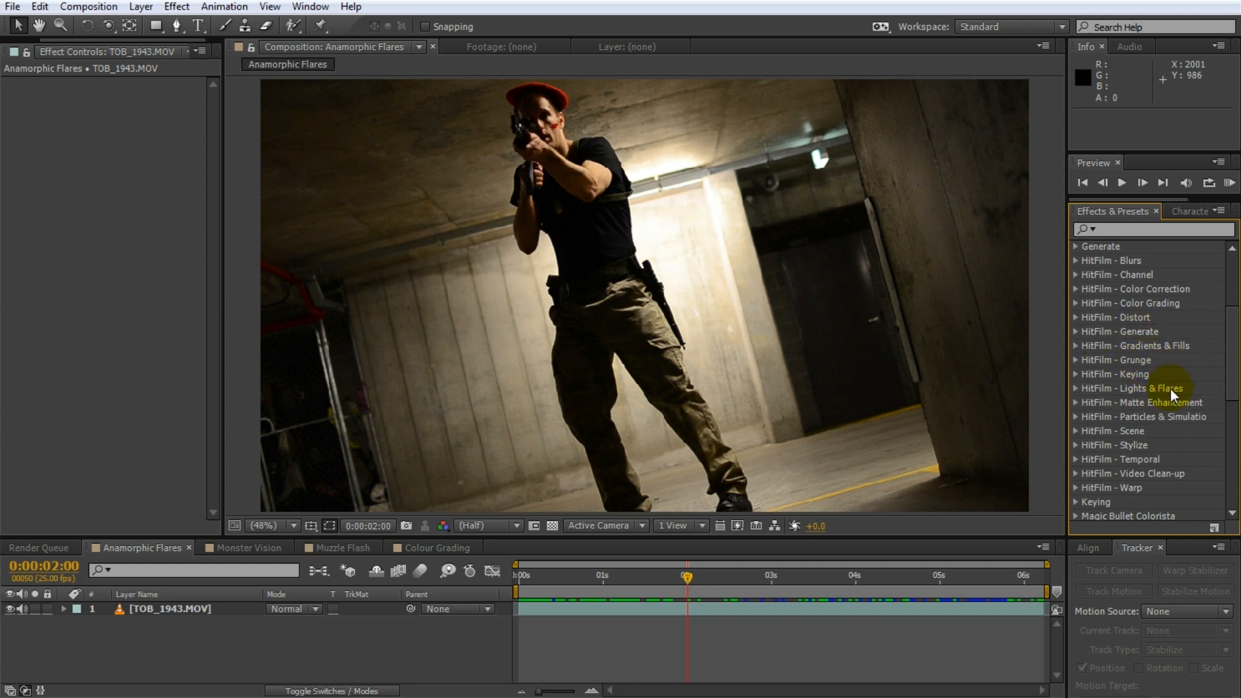
- Look over the effects in the HitFilm Particles & Simulation category
scroll(1231, 393, "down", 4)
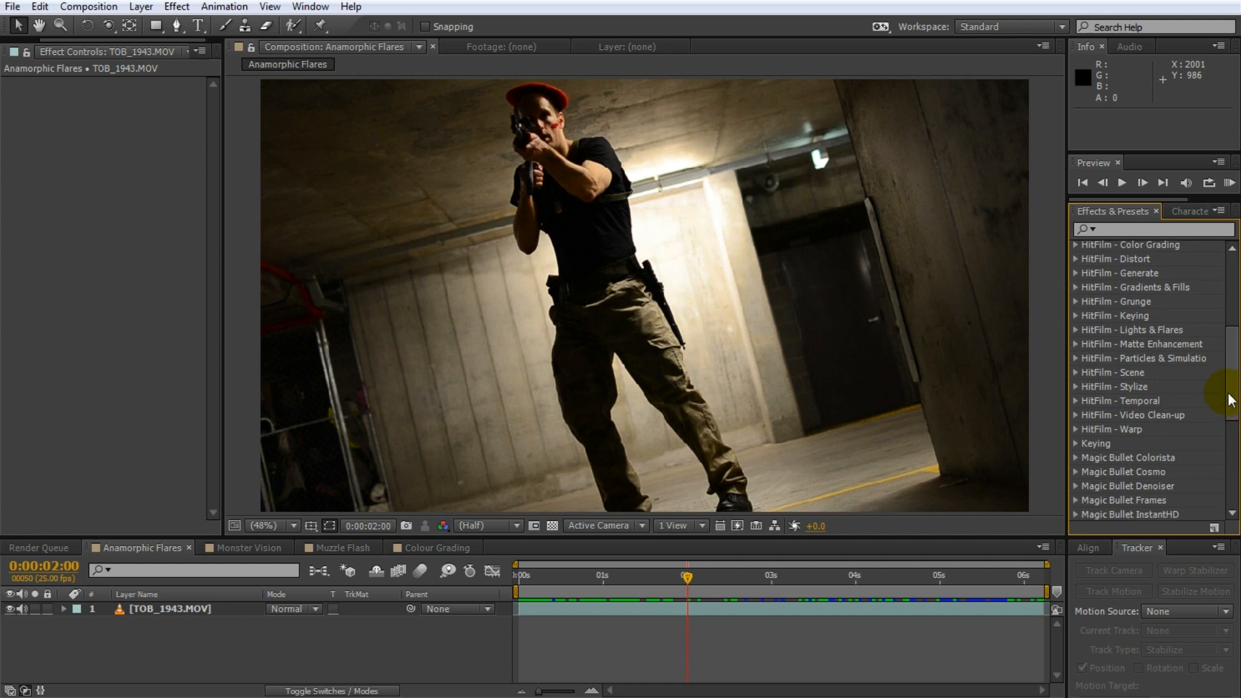
left_click(1076, 359)
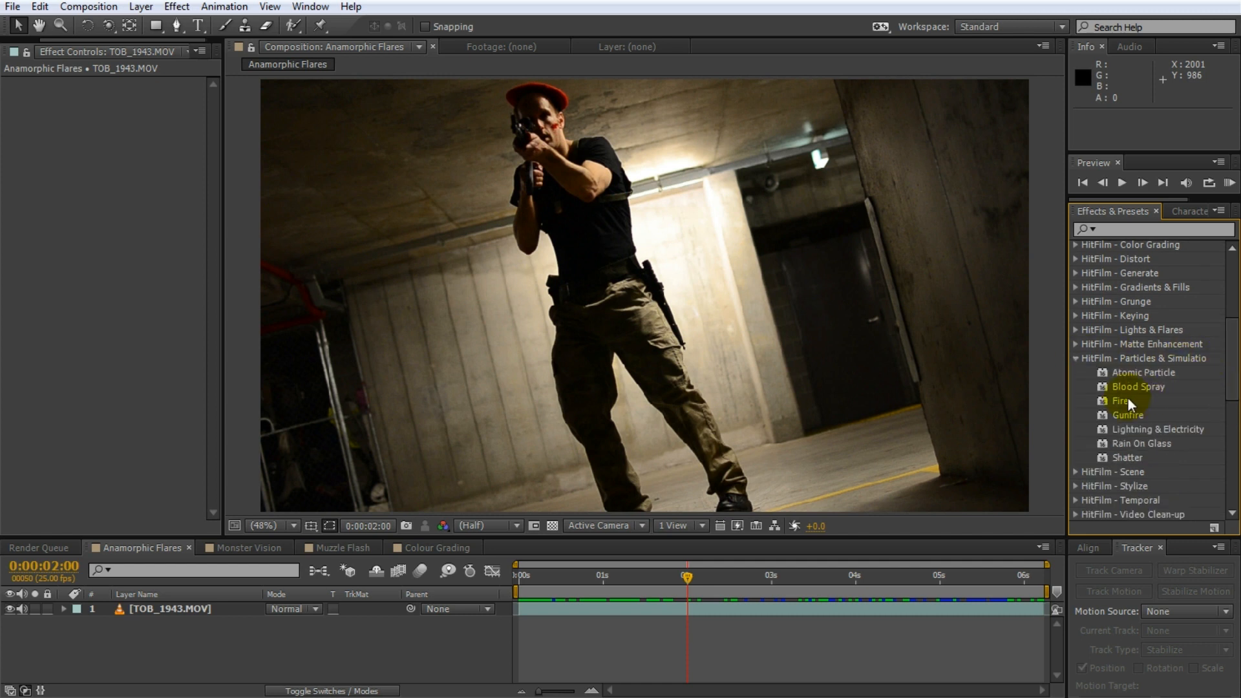
left_click(1075, 359)
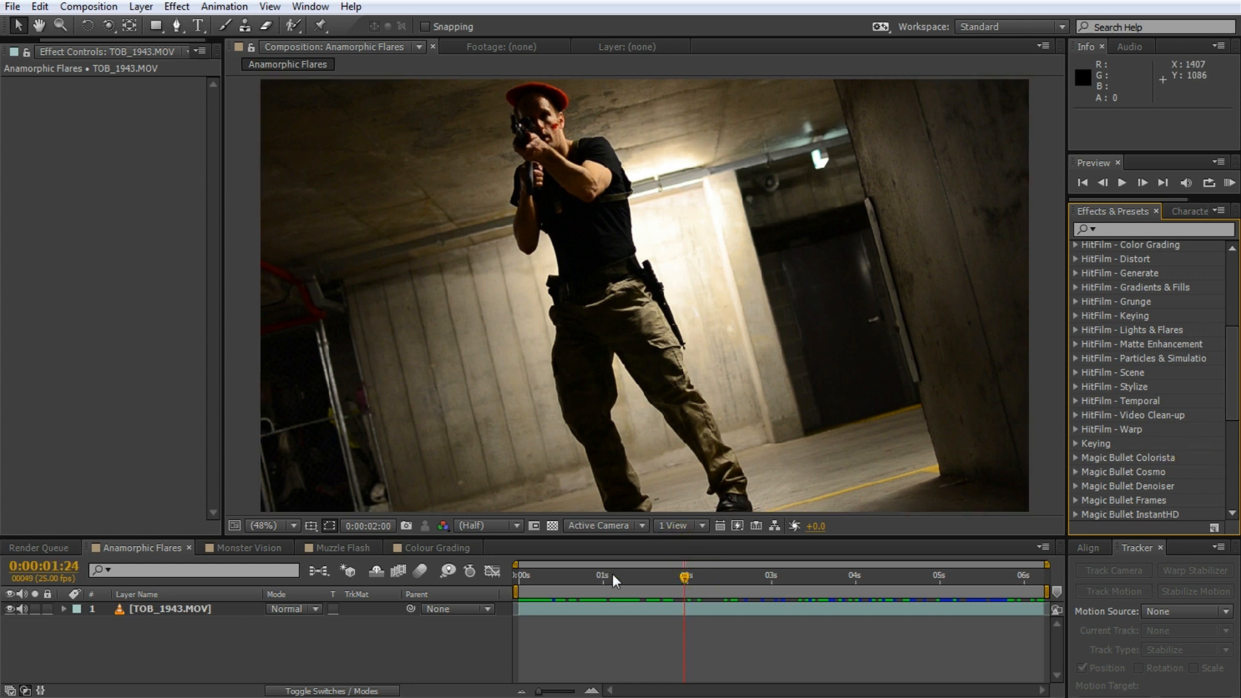
- Preview the Anamorphic Flares composition from its start and move the current time to 0:00:02:23
left_click(515, 575)
key("space")
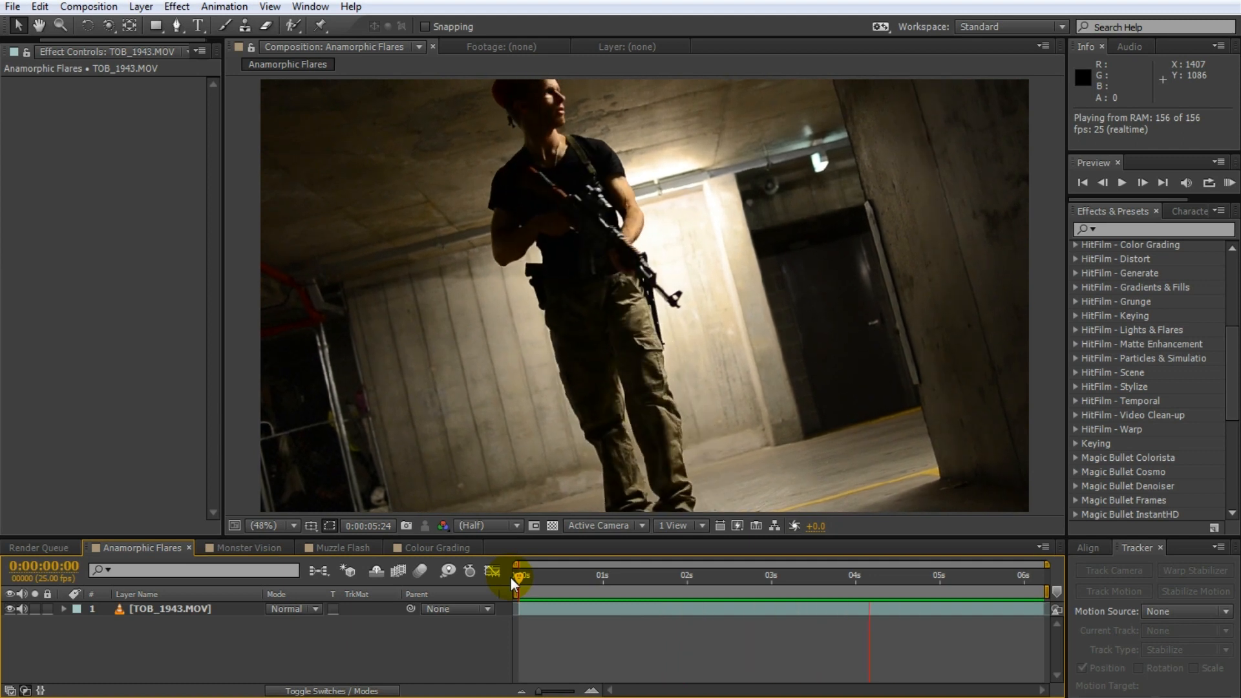
left_click(852, 565)
left_click_drag(919, 569, 765, 595)
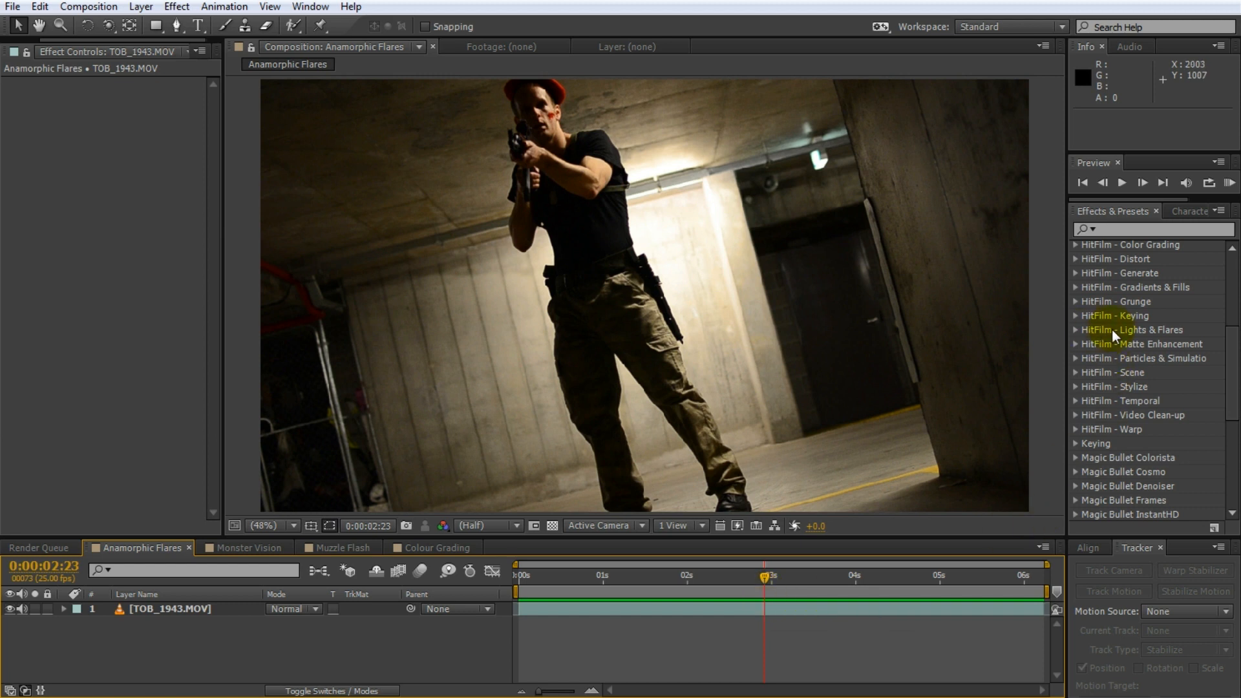
- Apply the HitFilm Anamorphic Lens Flare effect to the TOB_1943.MOV layer and check it at 0:00:01:06
left_click(1076, 330)
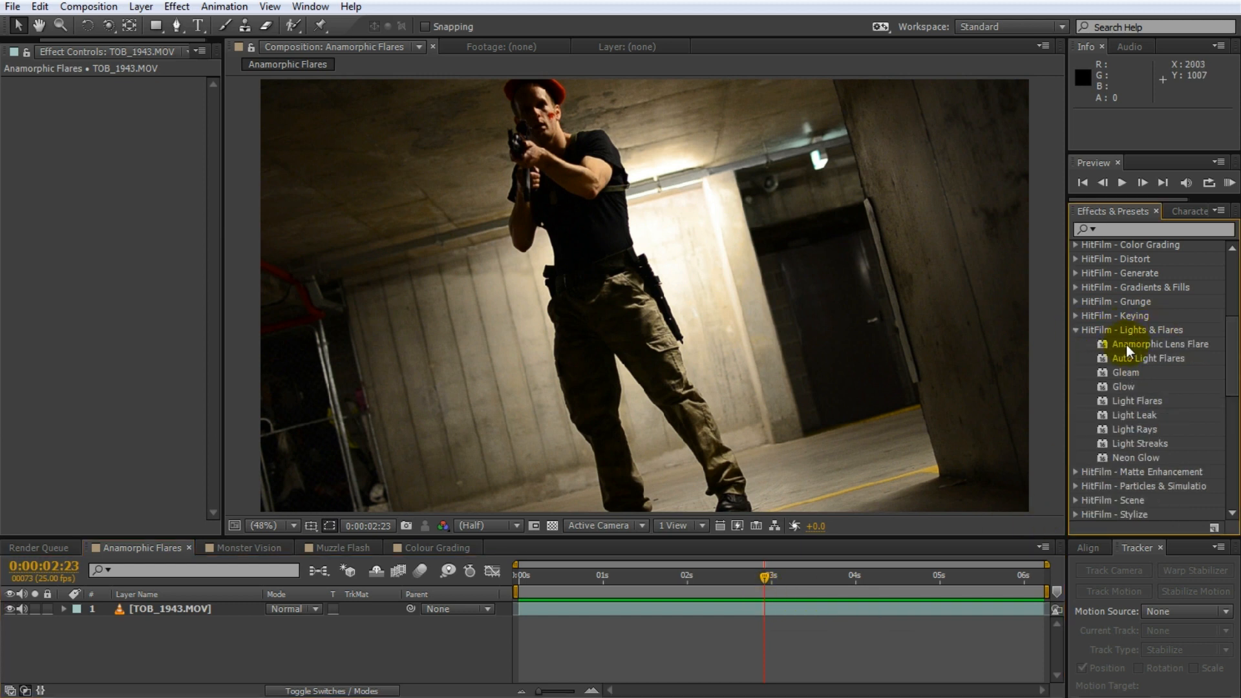
left_click(1133, 345)
left_click_drag(1152, 343, 239, 608)
left_click_drag(762, 574, 723, 606)
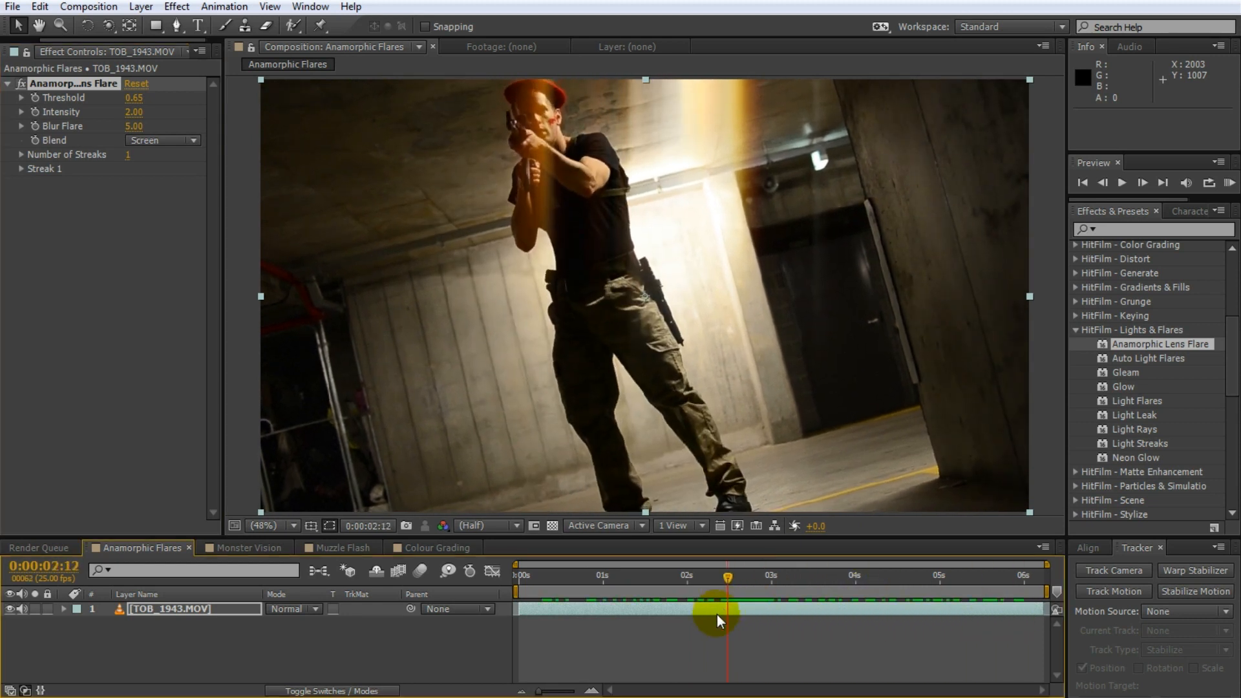
left_click_drag(741, 577, 624, 601)
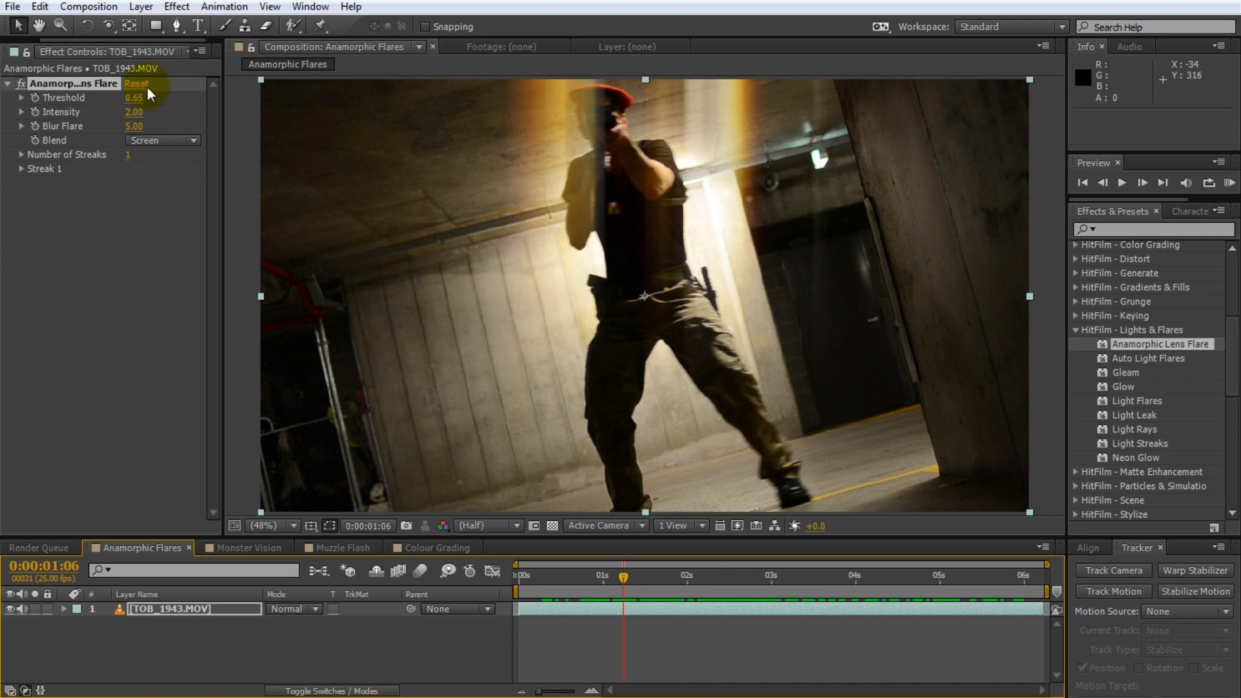
- Set the lens flare's Threshold to 0.31, Blur Flare to 10.00, Number of Streaks to 2 and overall Intensity to 1.00
mouse_move(134, 98)
left_mouse_down()
mouse_move(112, 100)
mouse_move(117, 115)
left_mouse_up()
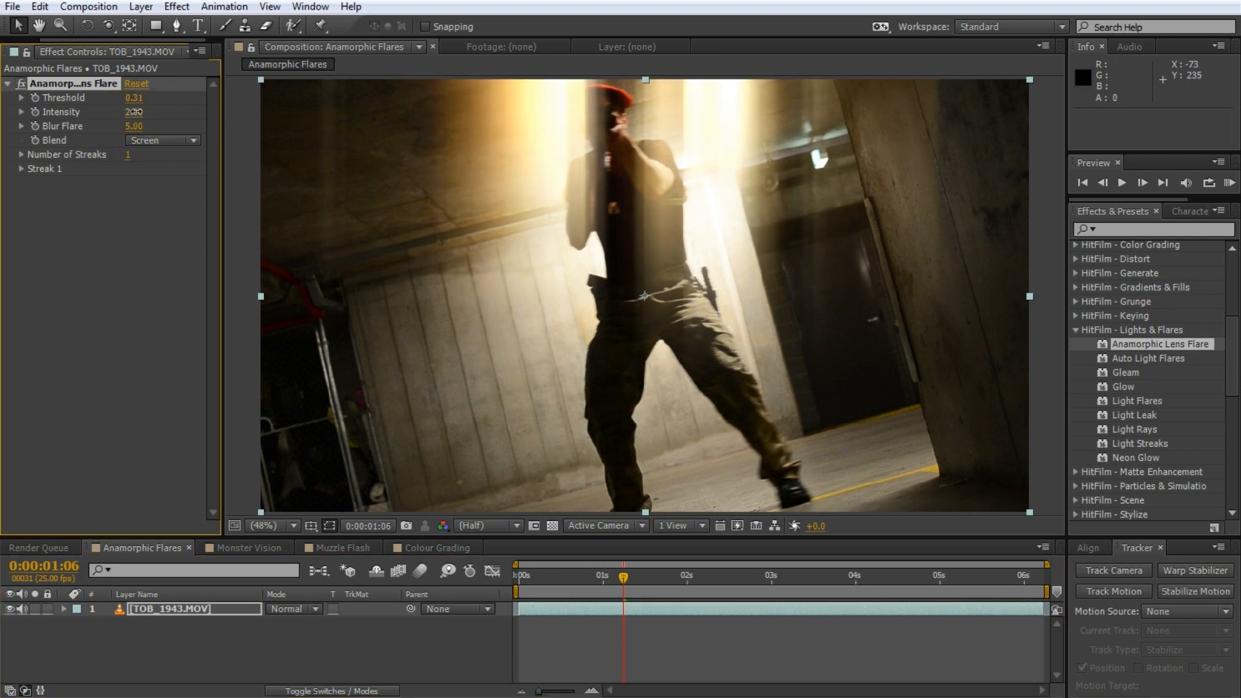
left_click_drag(134, 112, 93, 140)
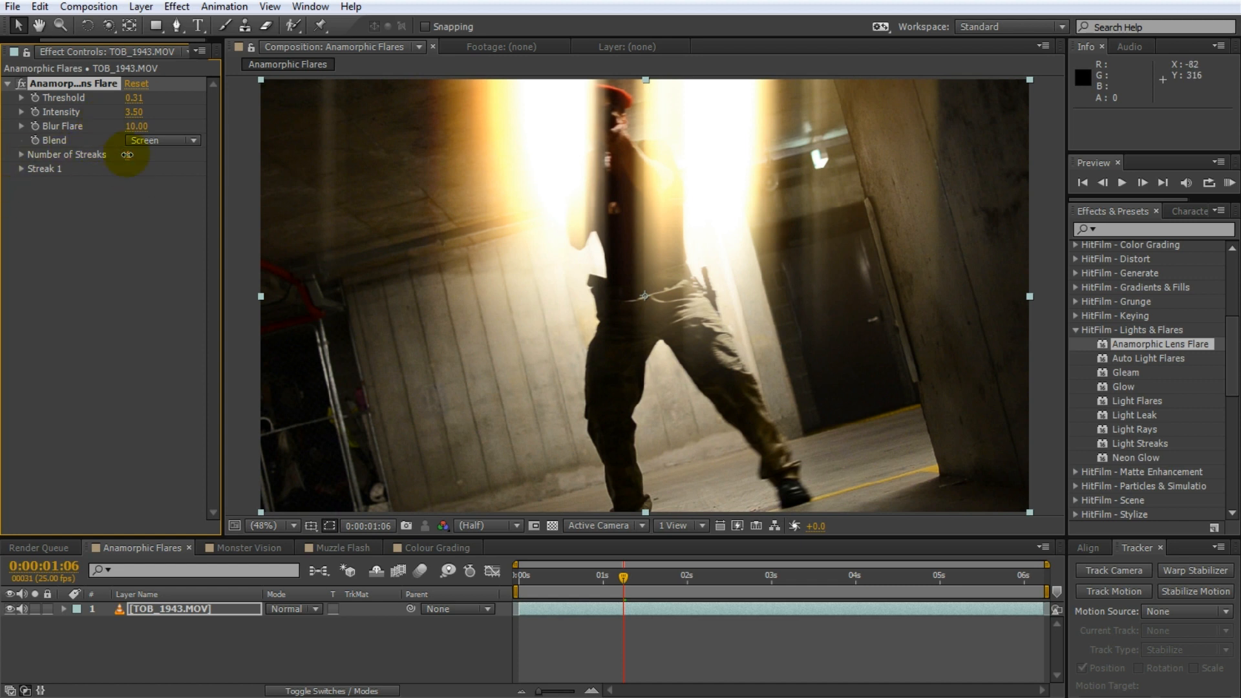
left_click_drag(129, 155, 128, 159)
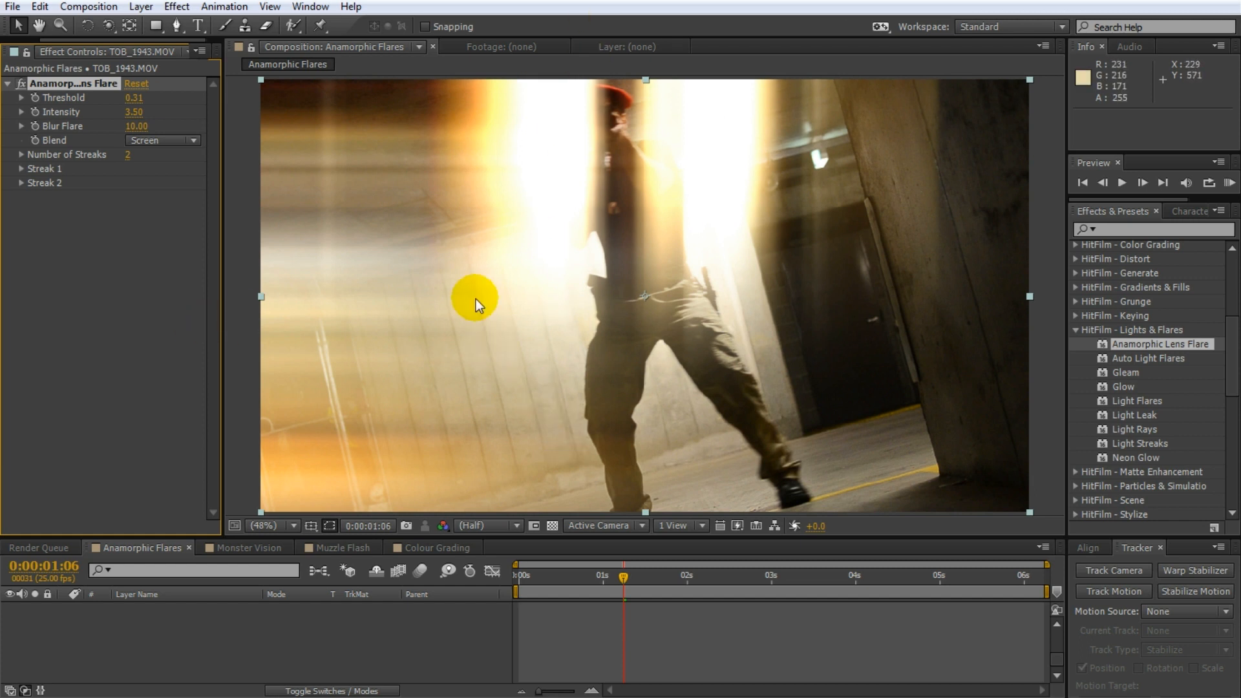
left_click_drag(137, 114, 122, 119)
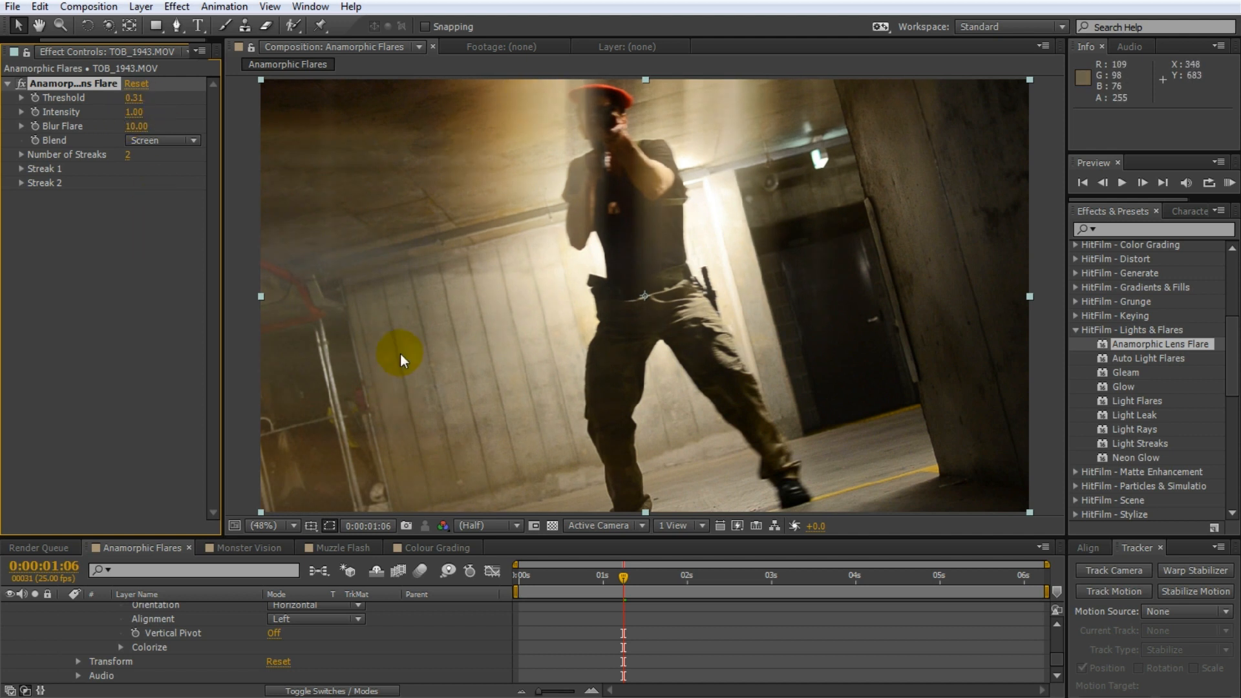
- Set Streak 2's Length to 147.0, Intensity to 2.20 and Offset to -0.05, and preview the composition from the start
left_click(22, 183)
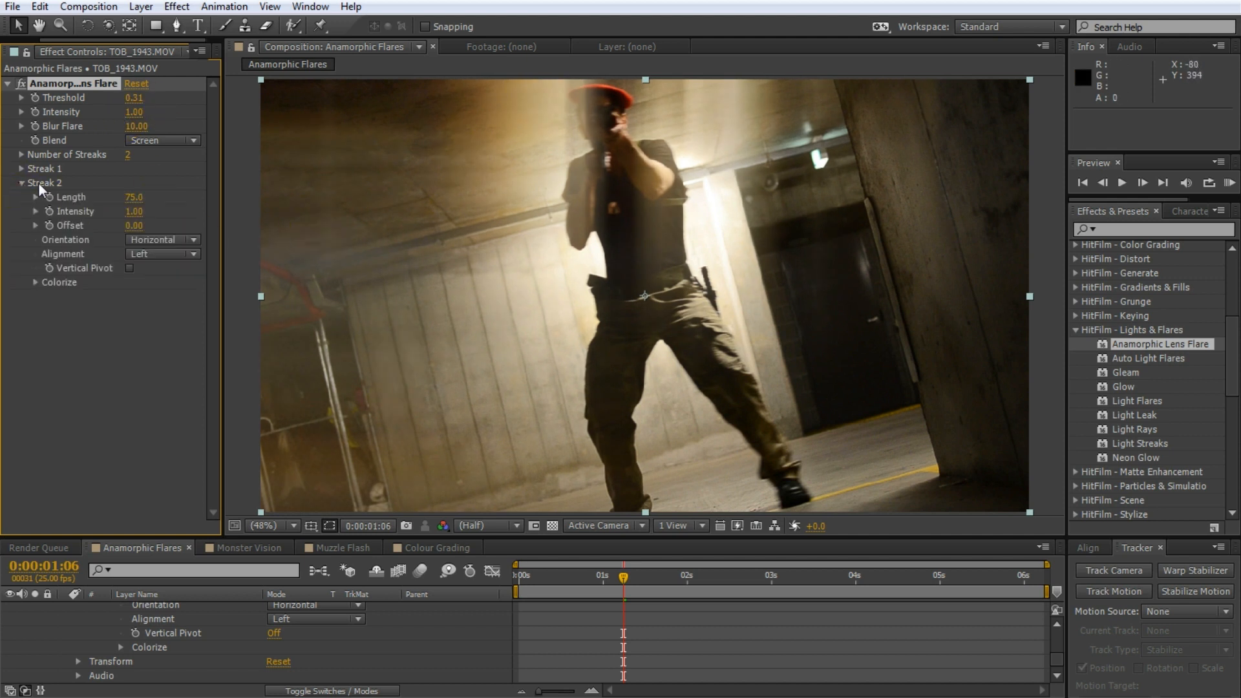
mouse_move(134, 204)
left_mouse_down()
mouse_move(213, 201)
mouse_move(83, 238)
mouse_move(97, 243)
left_mouse_up()
left_click(636, 628)
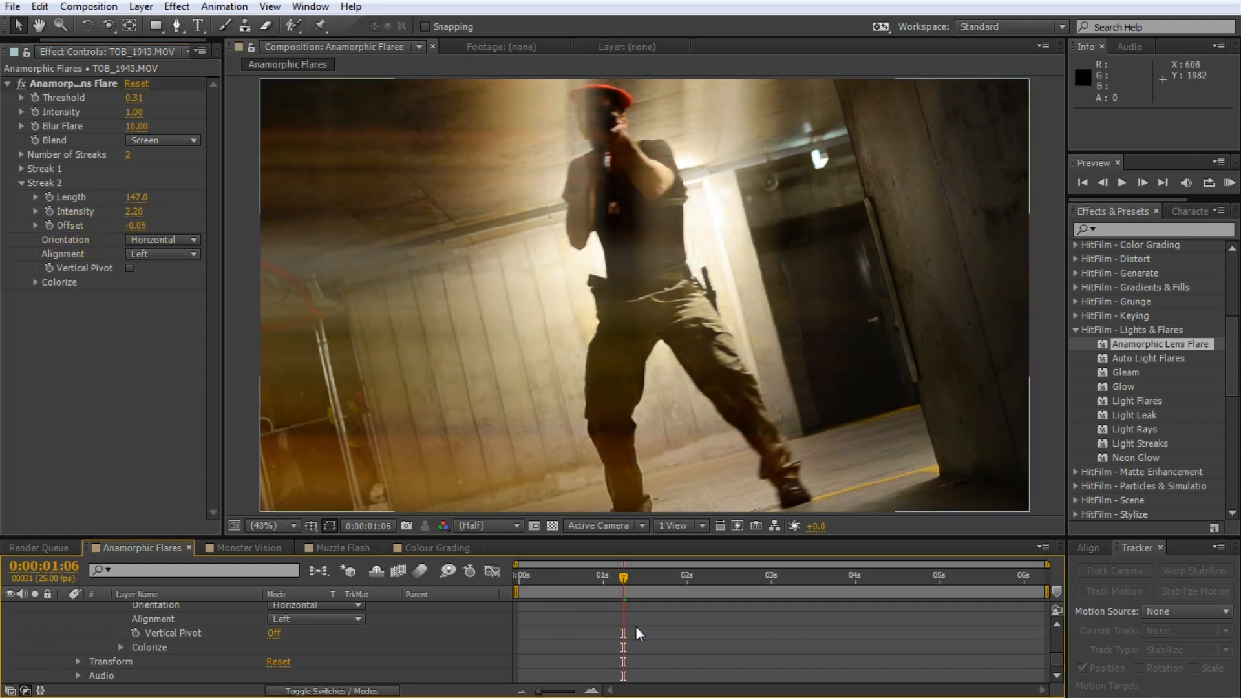
left_click_drag(622, 579, 508, 604)
key("KP_0")
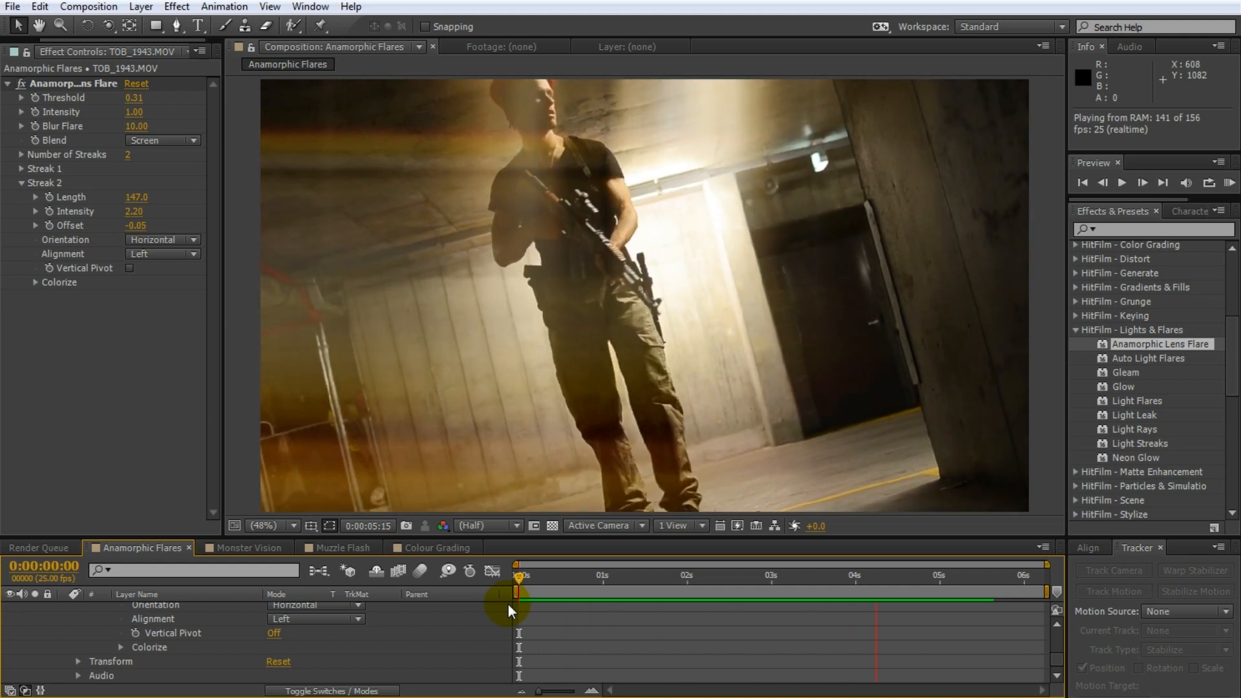
- Replace the Anamorphic Lens Flare with the Light Flares effect, placing its hotspot on the small ceiling lamp and its pivot on the lower wall
left_click(95, 86)
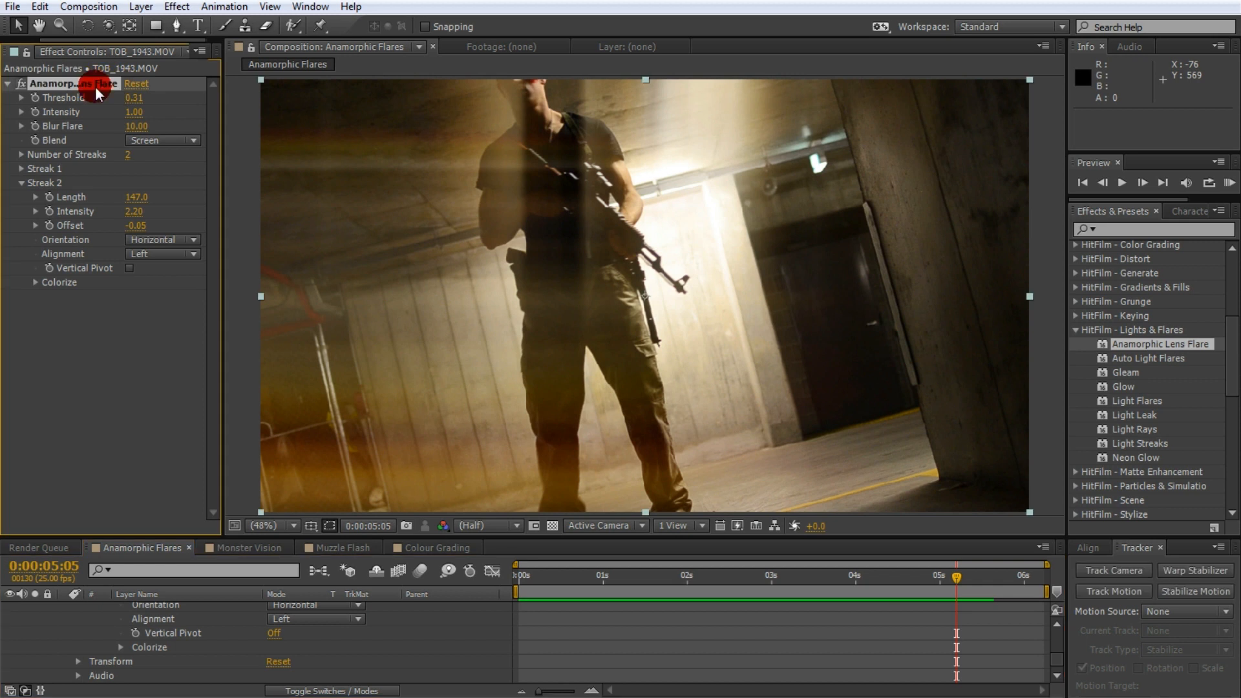
key("Delete")
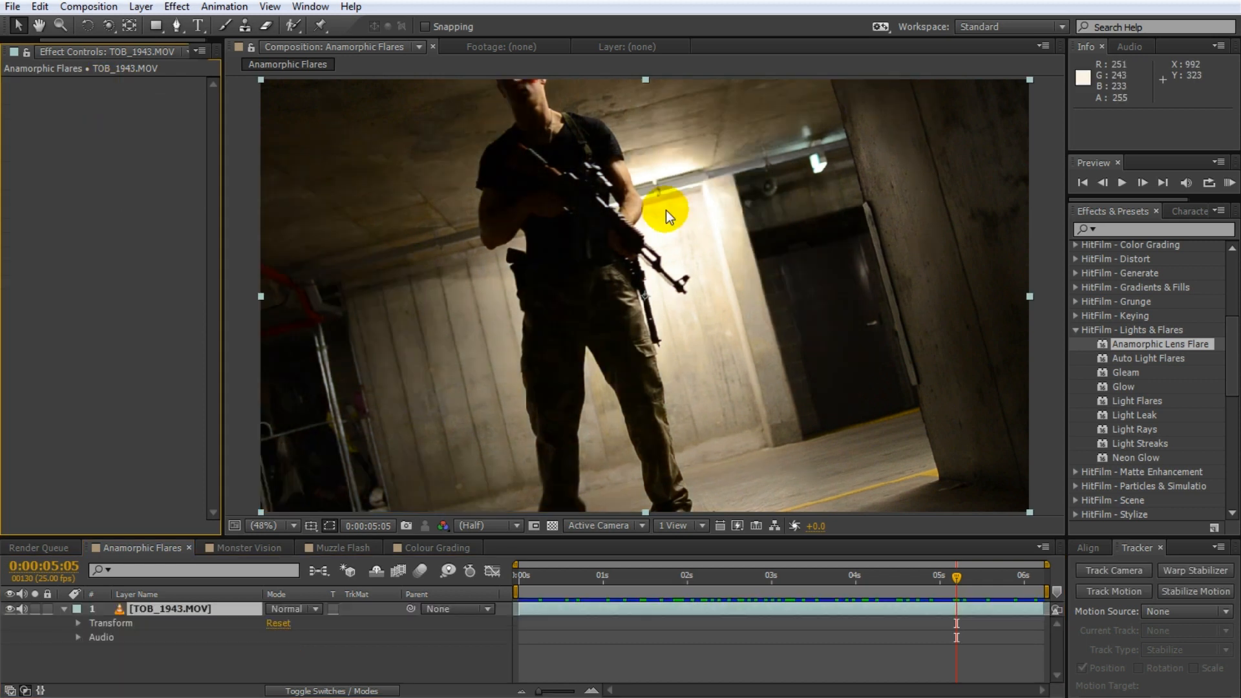
double_click(1143, 399)
left_click_drag(498, 180, 814, 166)
left_click_drag(645, 294, 704, 407)
left_click_drag(812, 163, 809, 163)
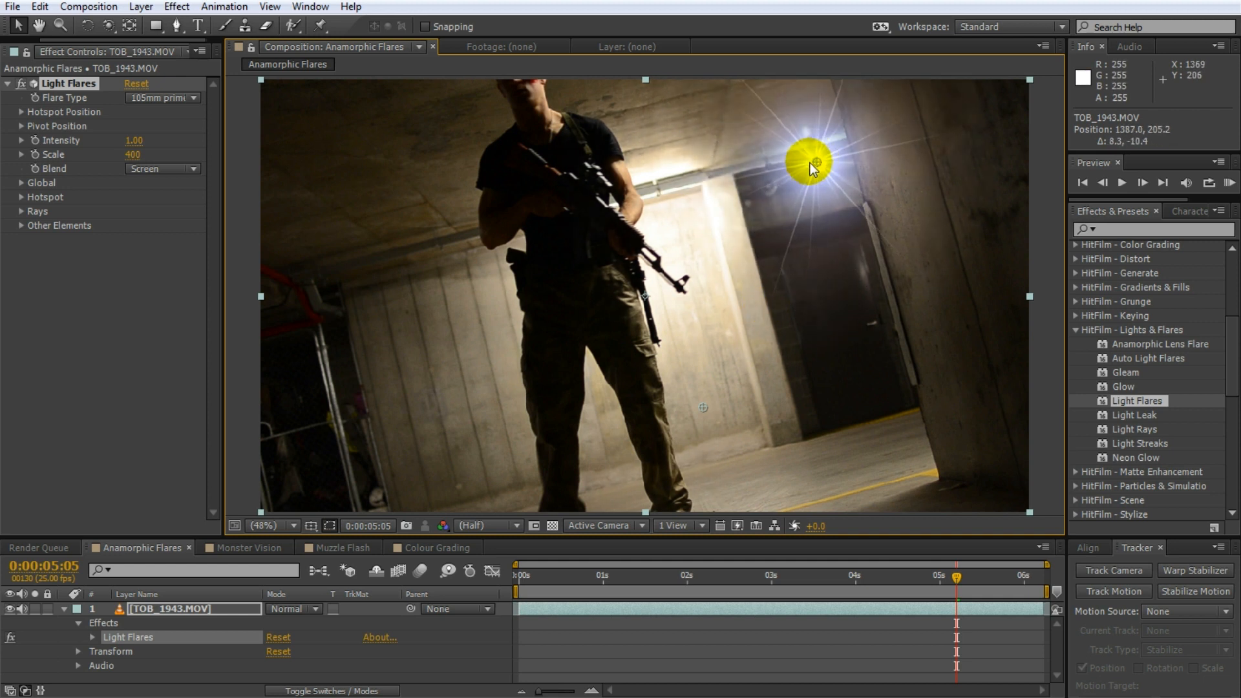
- Change the flare type to Anamorphic halo and move its hotspot onto the bright strip light beside the soldier
left_click(191, 98)
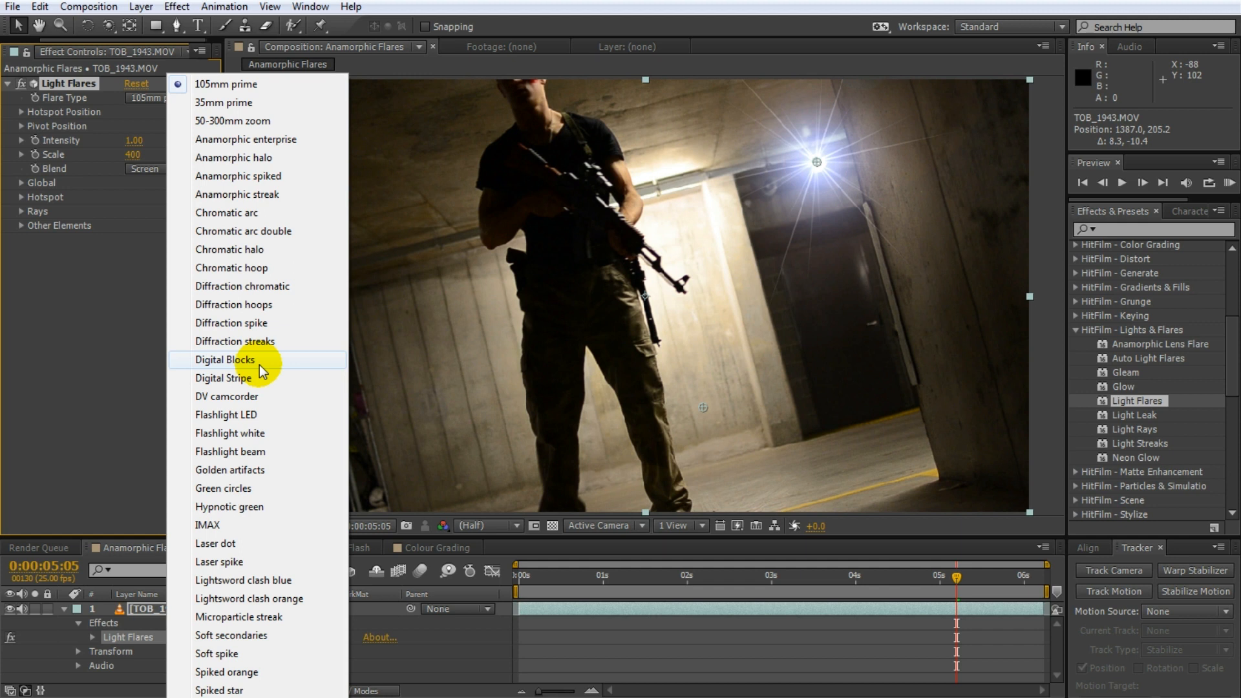
left_click(231, 163)
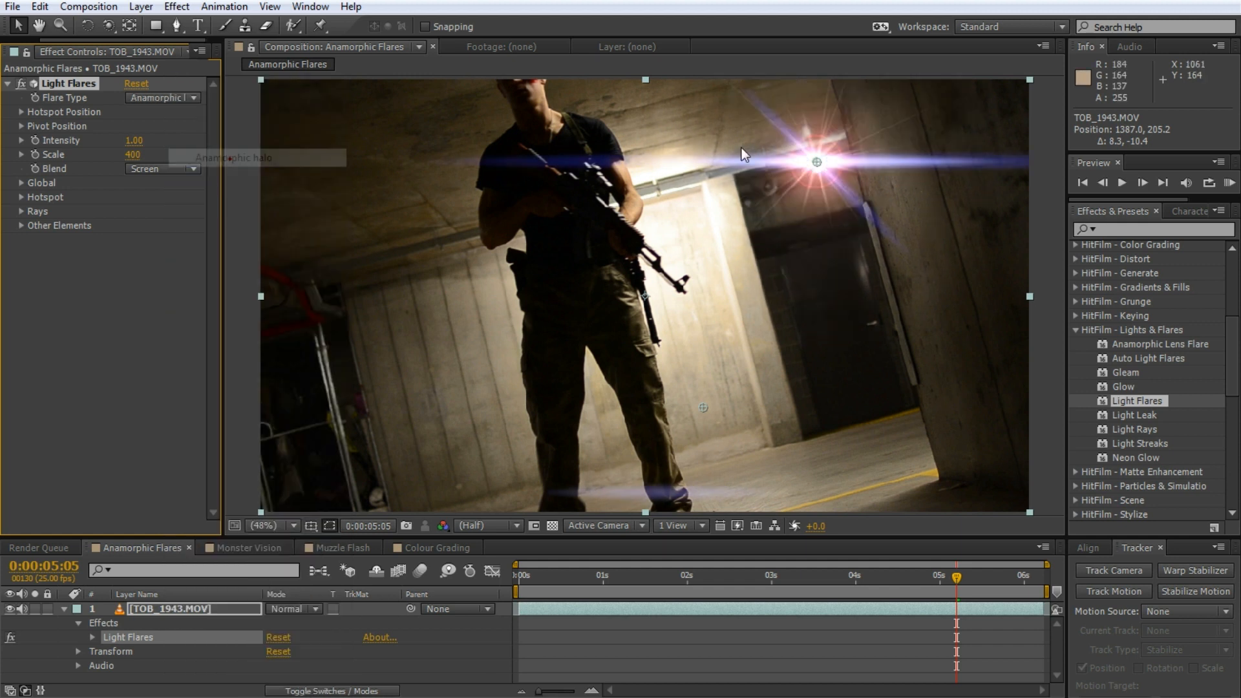
left_click_drag(813, 159, 655, 186)
mouse_move(704, 407)
left_mouse_down()
mouse_move(743, 397)
mouse_move(696, 412)
left_mouse_up()
- Set the light flare's Intensity to 1.24 and Scale to 500, and check the result at 0:00:00:22
left_click_drag(135, 140, 161, 144)
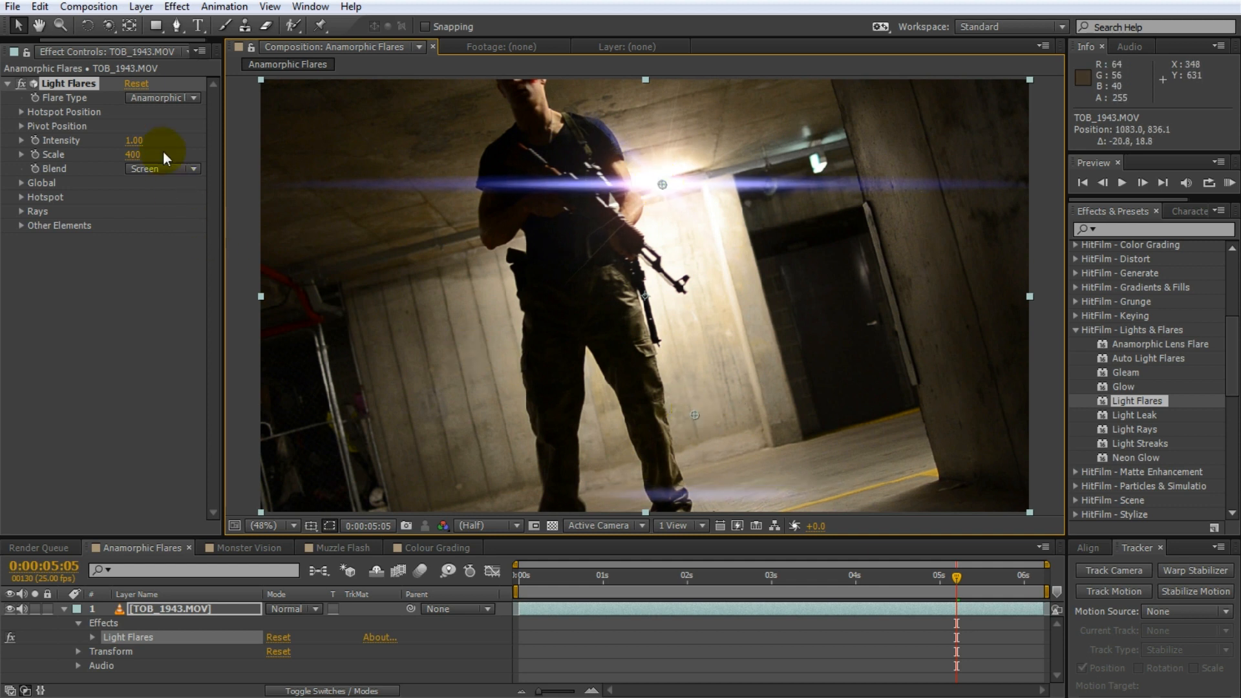
mouse_move(133, 154)
left_mouse_down()
mouse_move(154, 153)
mouse_move(136, 156)
left_mouse_up()
left_click_drag(662, 185, 664, 184)
left_click_drag(742, 572, 586, 585)
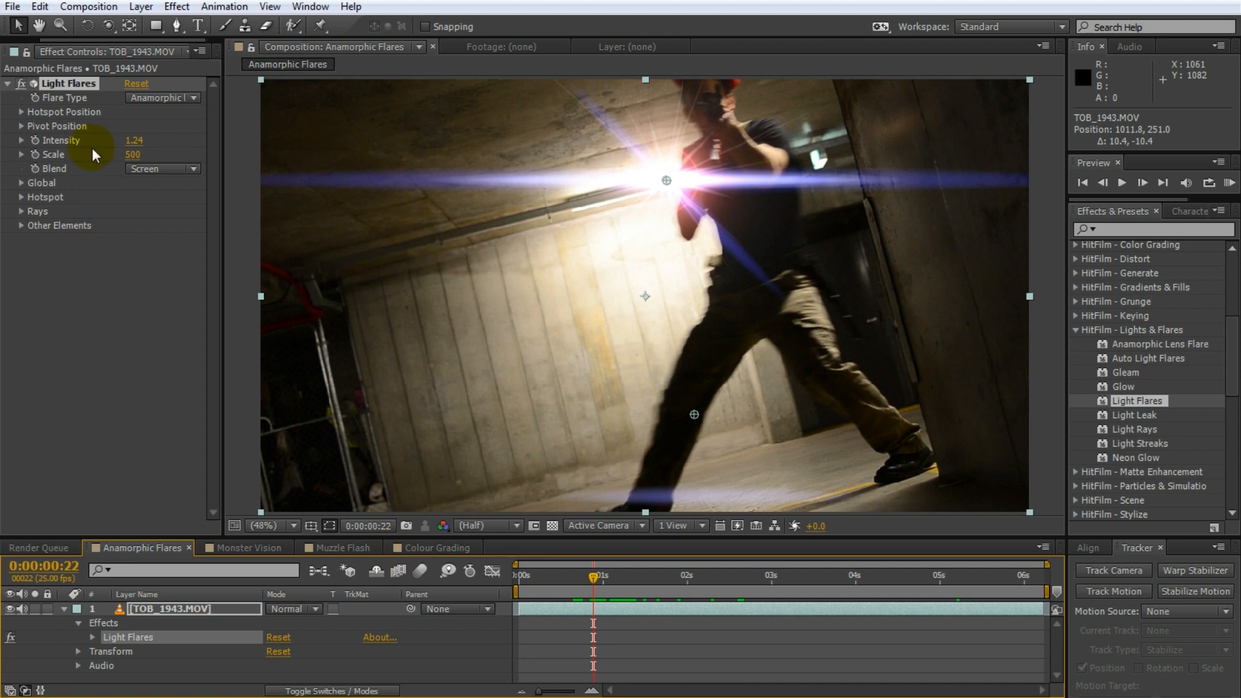
- Delete the Light Flares effect from the TOB_1943.MOV layer
left_click(83, 86)
key("Delete")
left_click(556, 186)
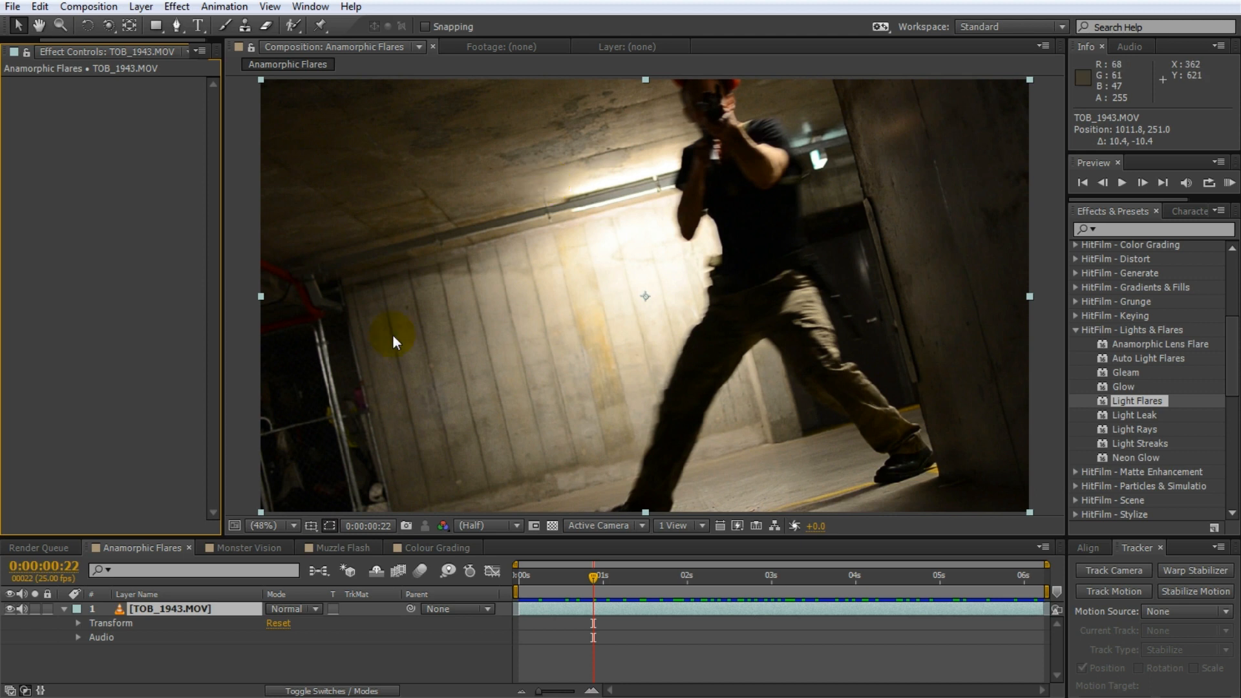
- Create a black 3000 × 2000 px solid layer named Fire above the footage
right_click(237, 649)
mouse_move(296, 472)
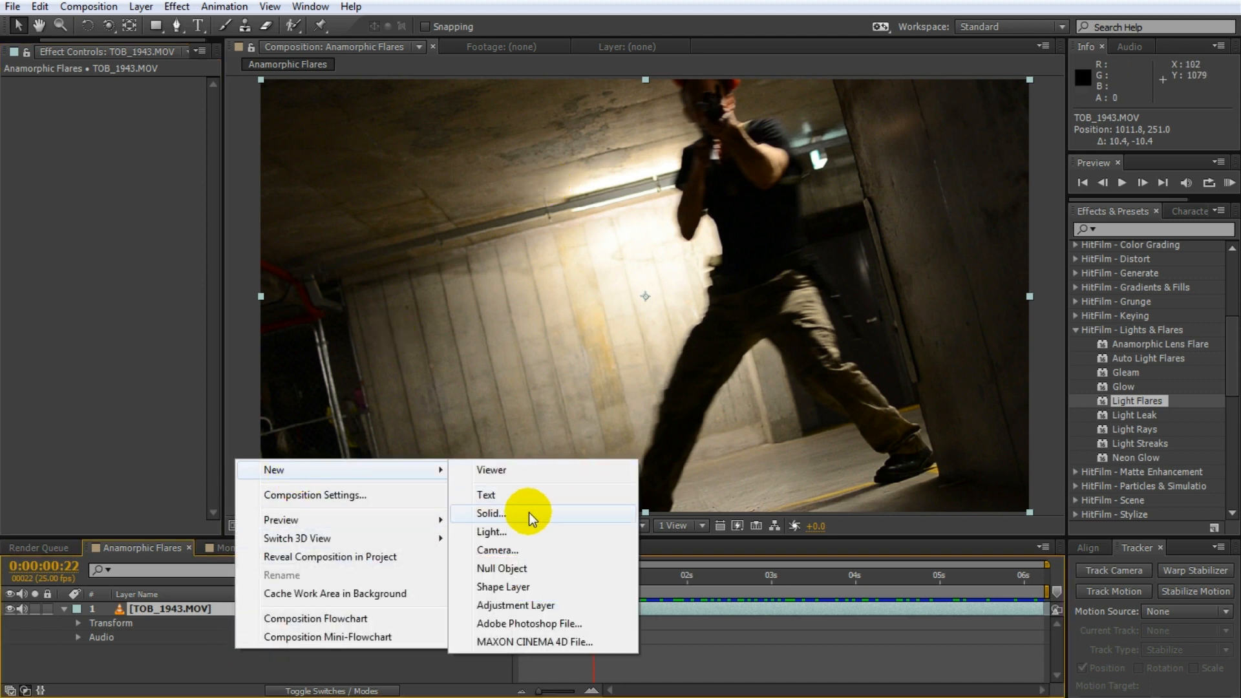
left_click(526, 513)
left_click(646, 494)
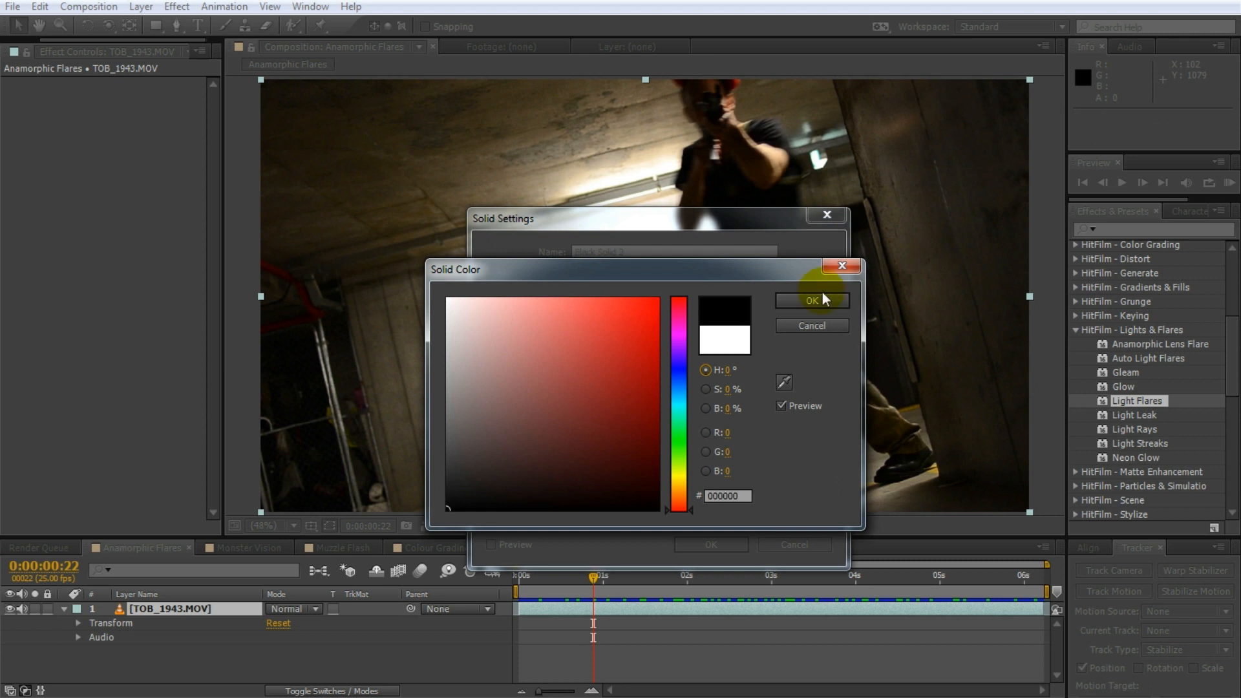
left_click(803, 302)
type("Fire")
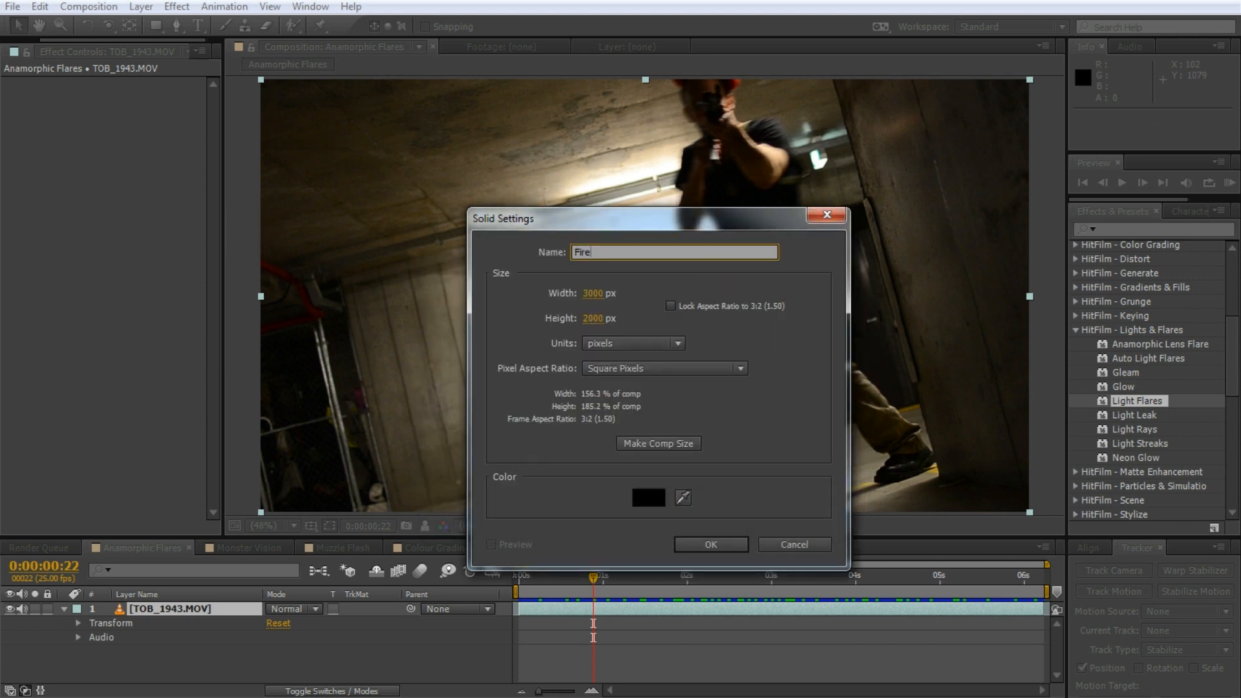
key("Return")
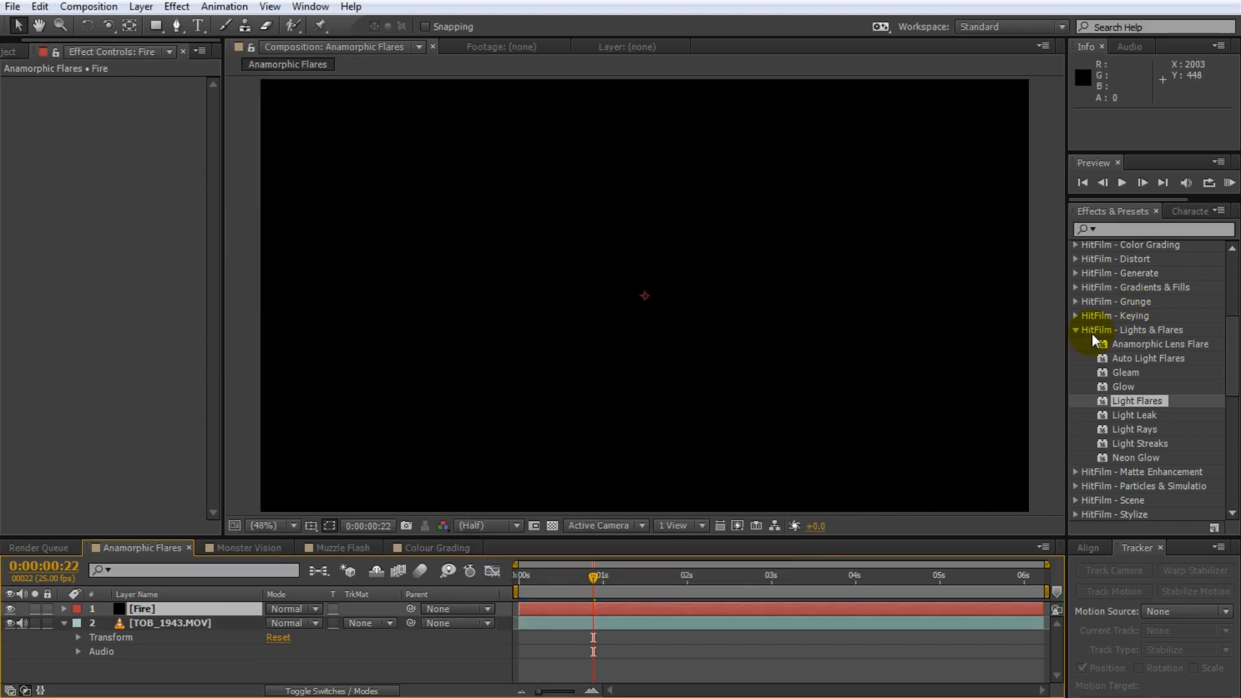
- Apply the HitFilm Fire effect from Particles & Simulation to the Fire solid and check its motion
scroll(1125, 358, "down", 3)
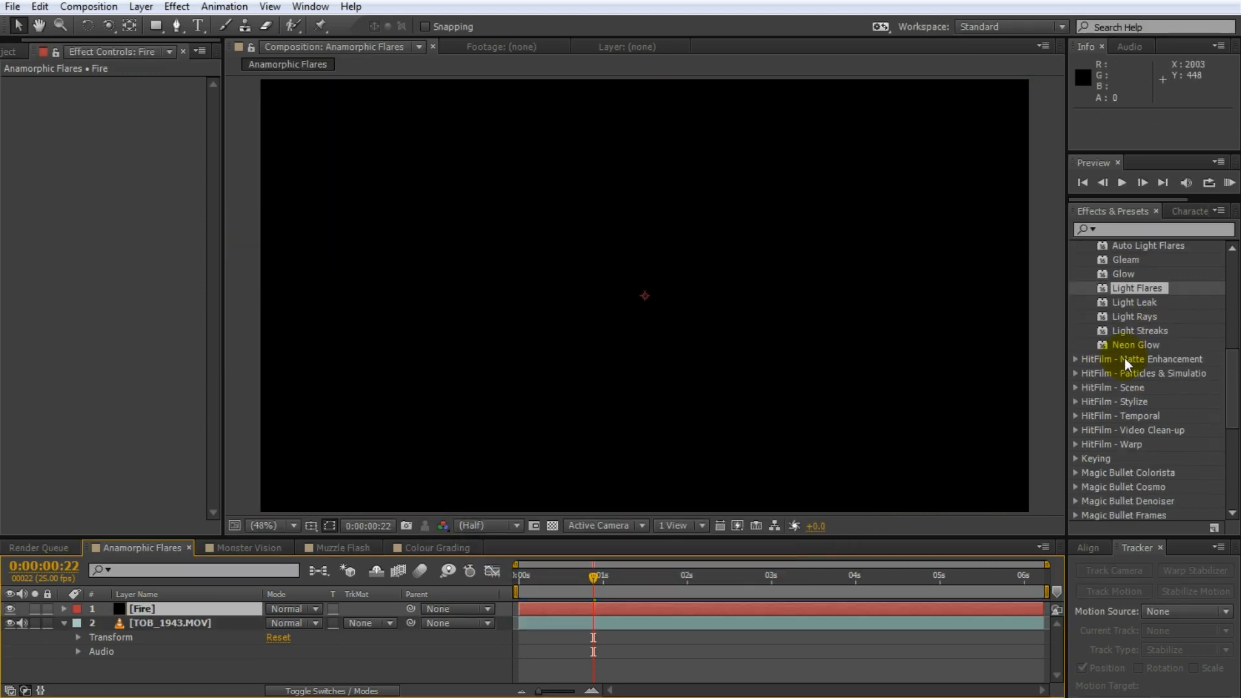
left_click(1074, 374)
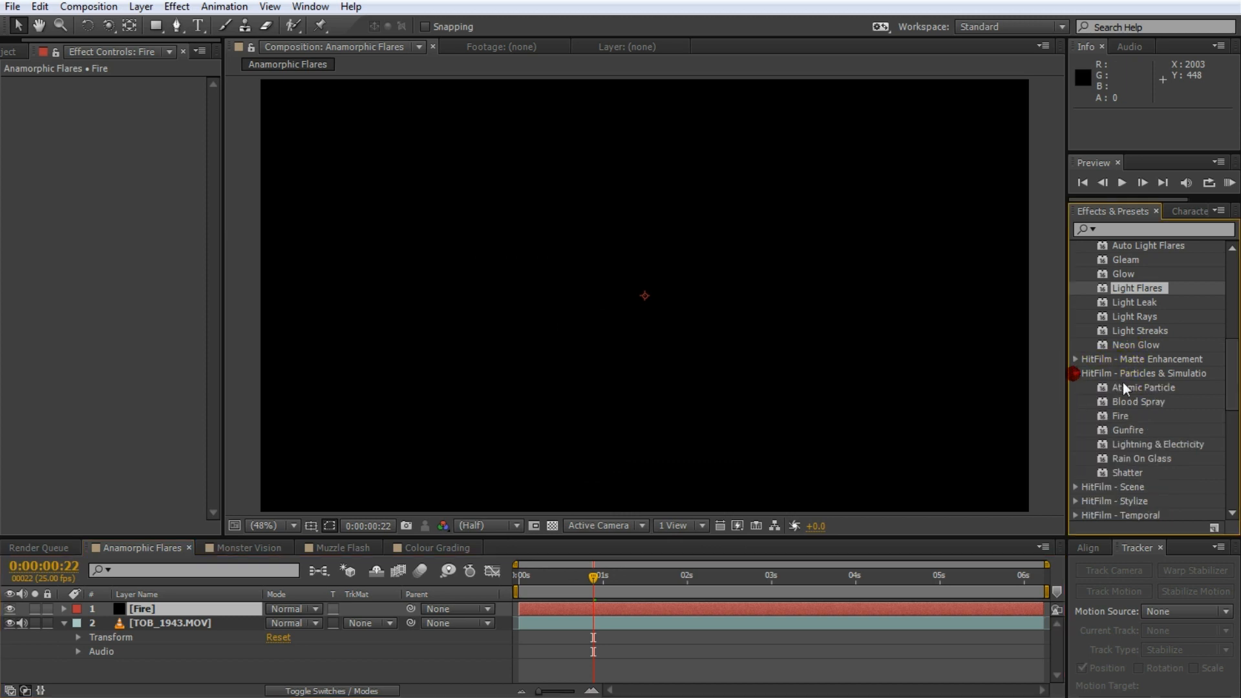
double_click(1121, 416)
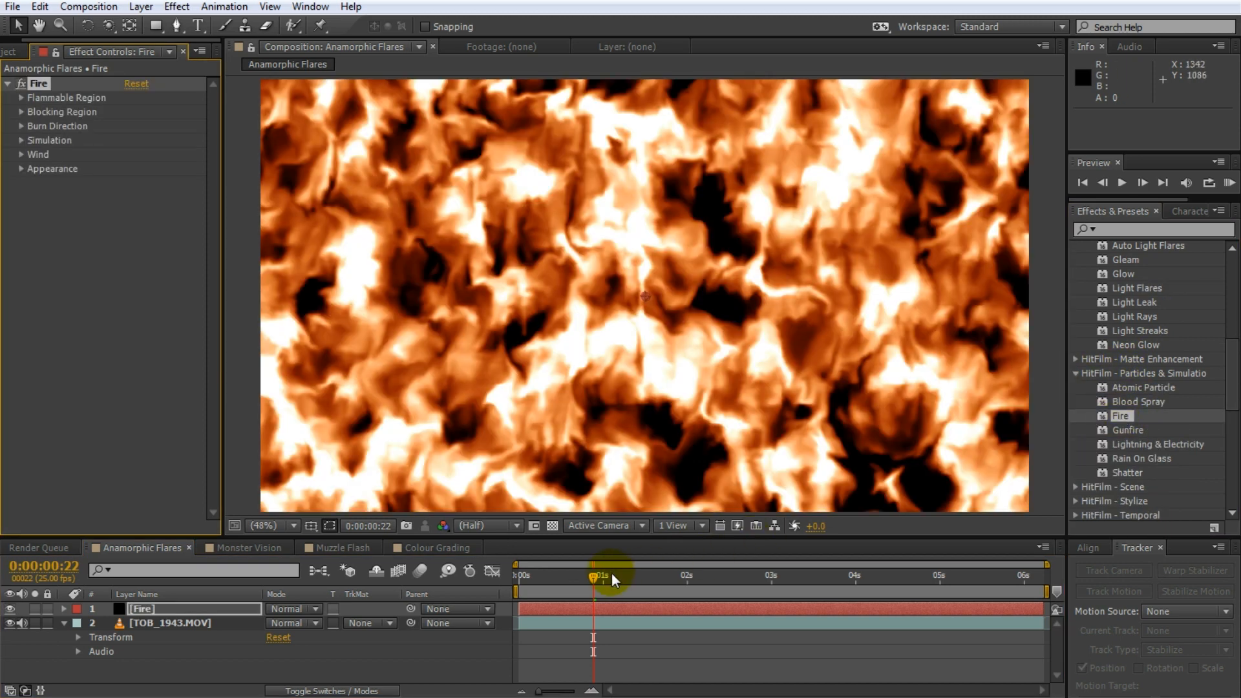
mouse_move(595, 583)
left_mouse_down()
mouse_move(929, 571)
mouse_move(527, 585)
mouse_move(594, 596)
left_mouse_up()
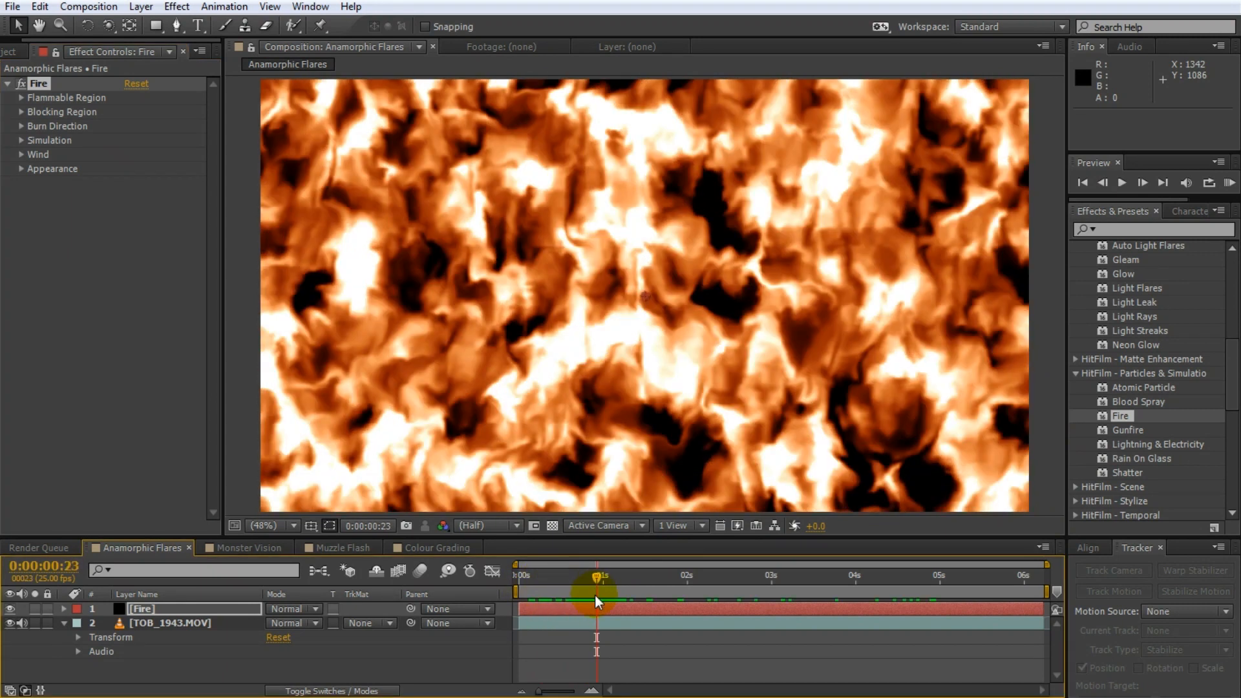
- Set the Fire layer's blending mode to Screen and check it over the footage at 0:00:01:01
left_click(317, 608)
left_click(359, 271)
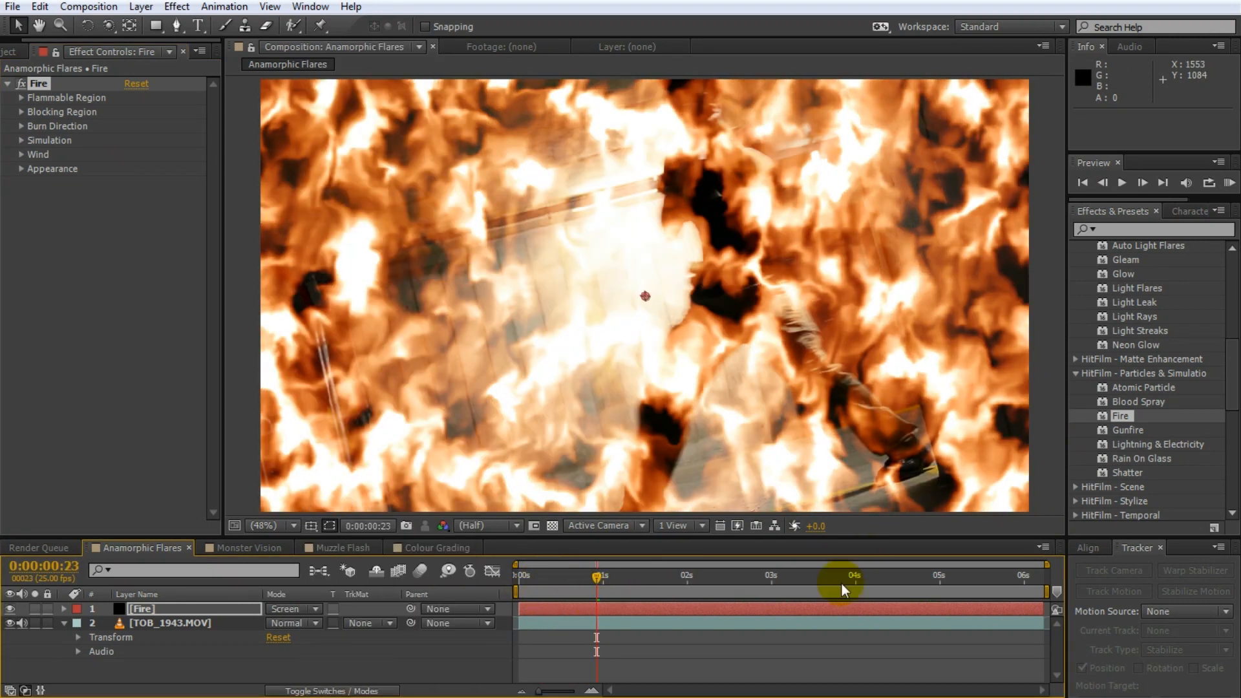
mouse_move(592, 579)
left_mouse_down()
mouse_move(708, 581)
mouse_move(593, 582)
mouse_move(605, 581)
left_mouse_up()
- Reveal the Flammable Region and Blocking Region settings of the Fire effect
left_click(197, 609)
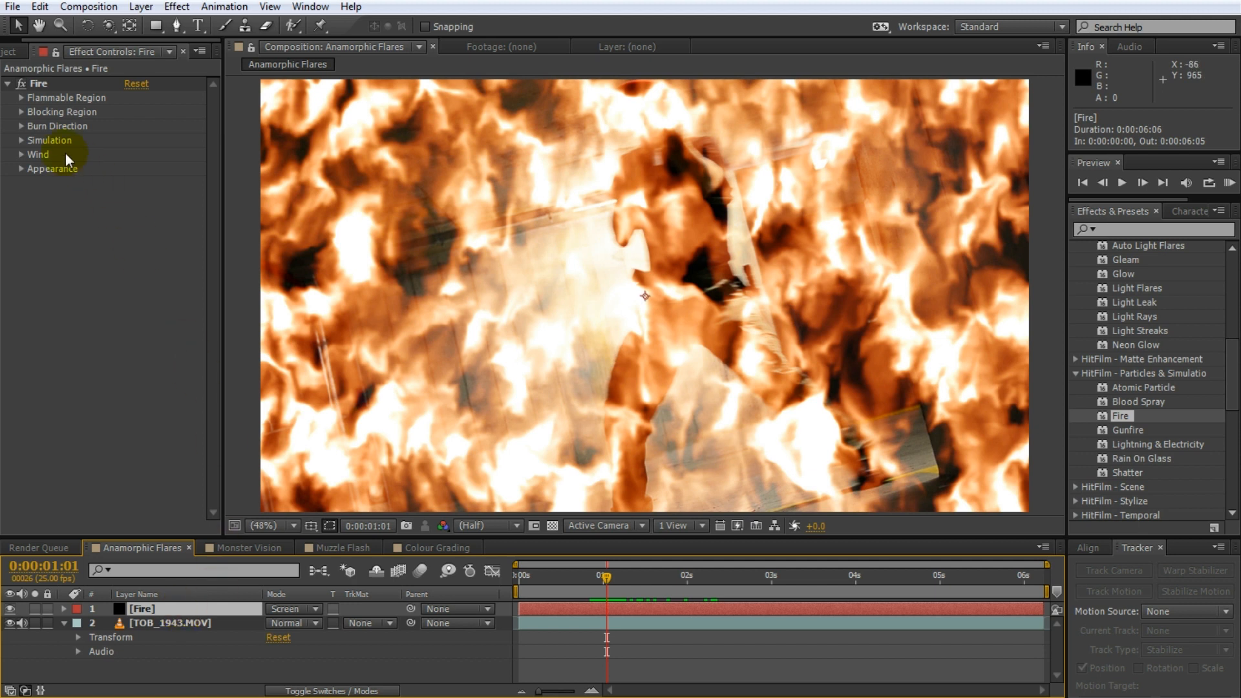
left_click(25, 99)
left_click(21, 98)
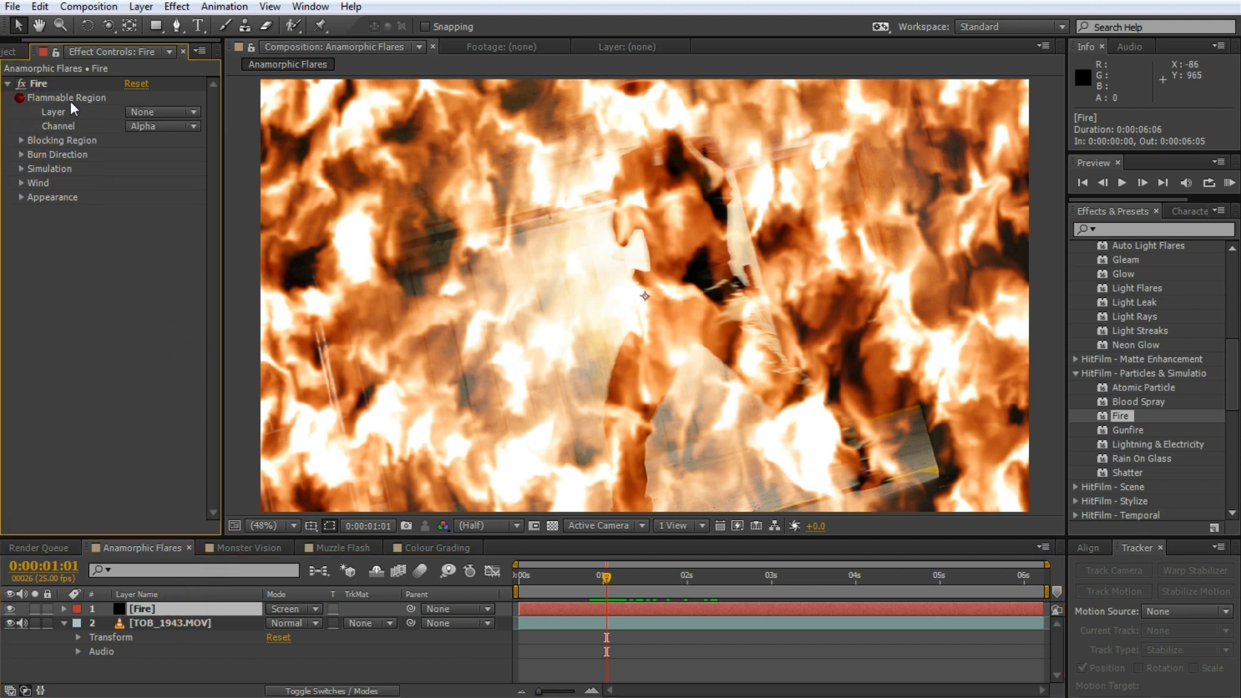
left_click(23, 139)
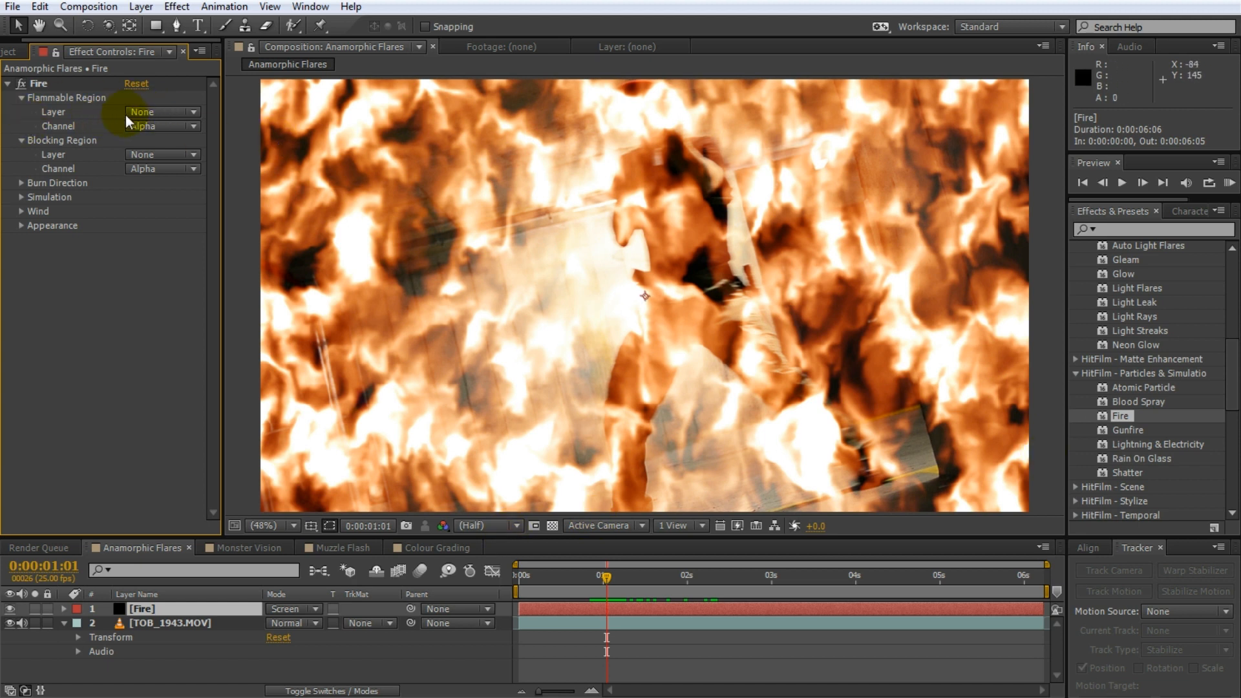
- Create a white 3000 × 2000 px solid layer named Fire Region
right_click(205, 668)
mouse_move(282, 487)
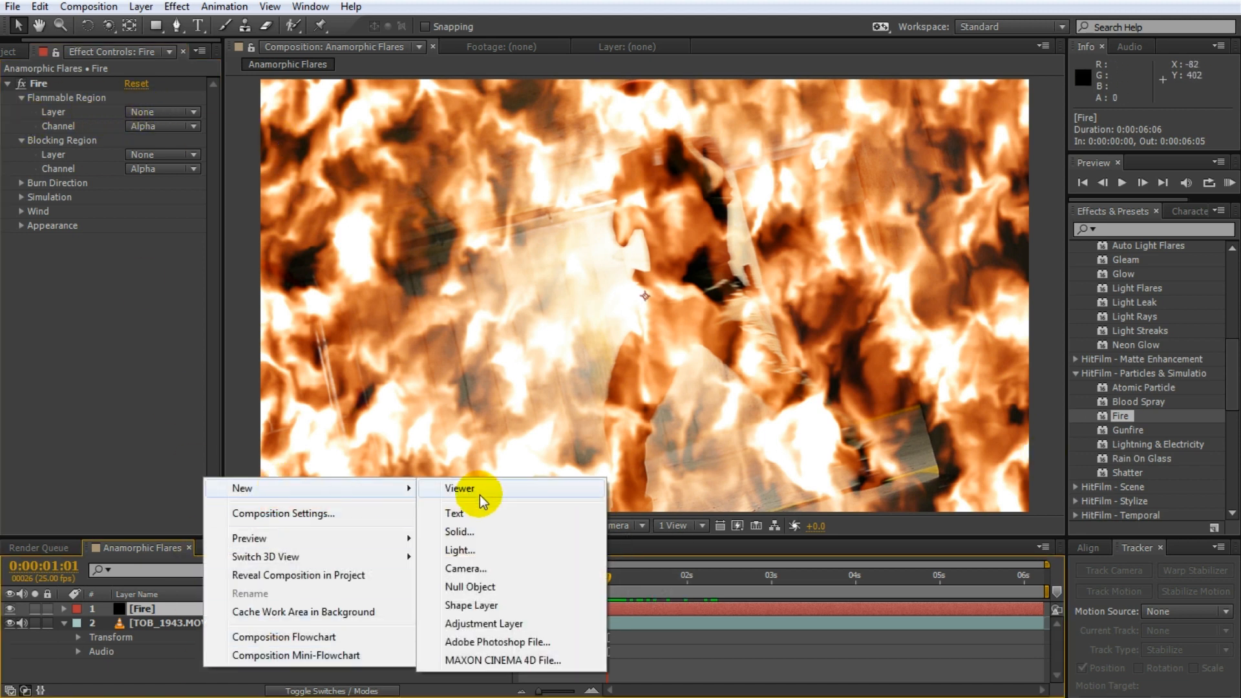
left_click(467, 530)
left_click(643, 499)
left_click_drag(491, 330, 451, 295)
left_click(447, 298)
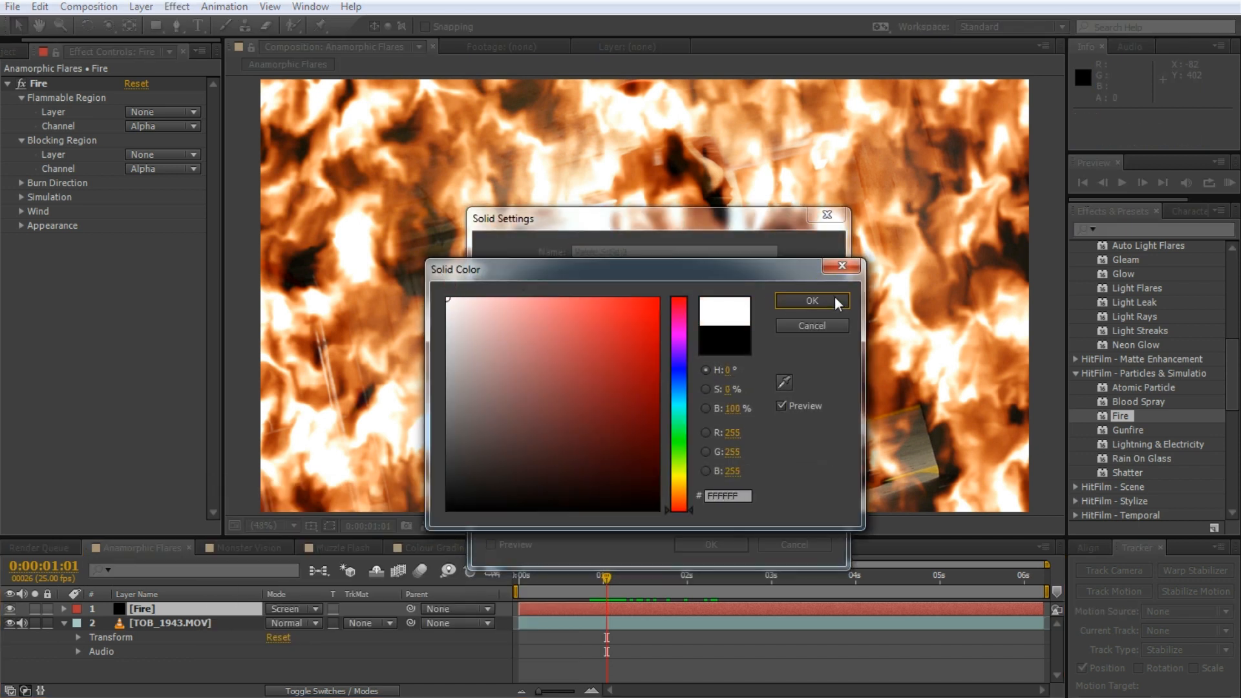
left_click(812, 301)
type("Fire")
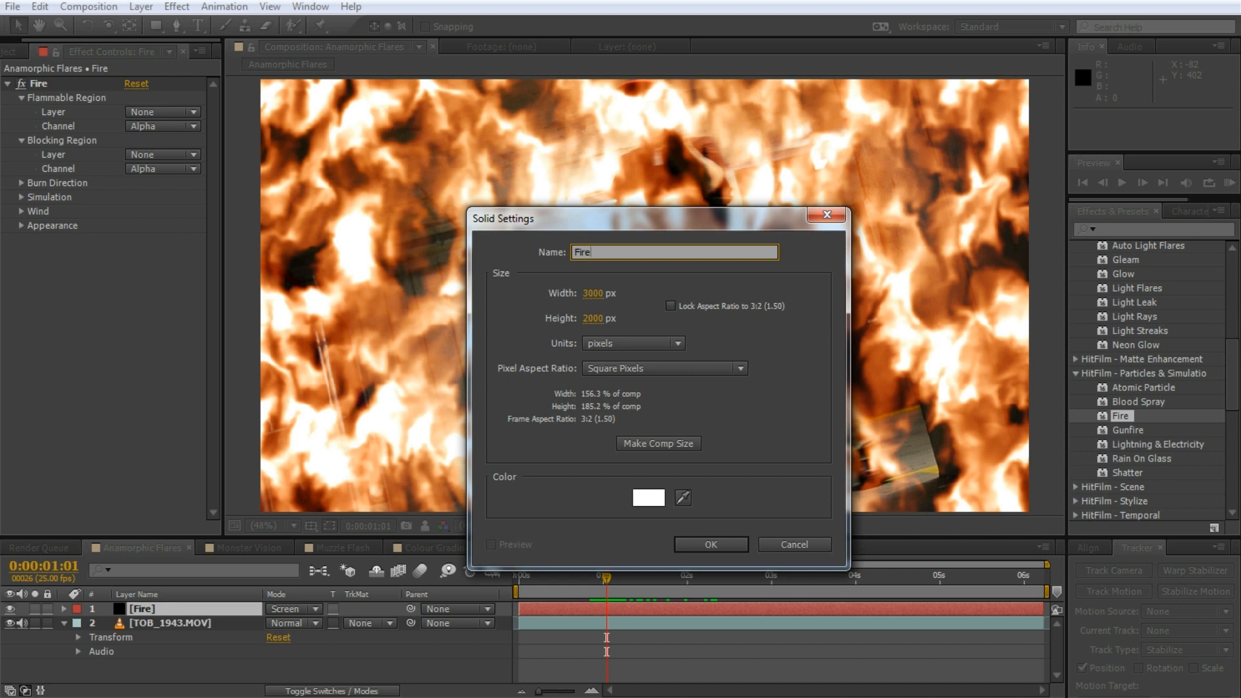
key("Return")
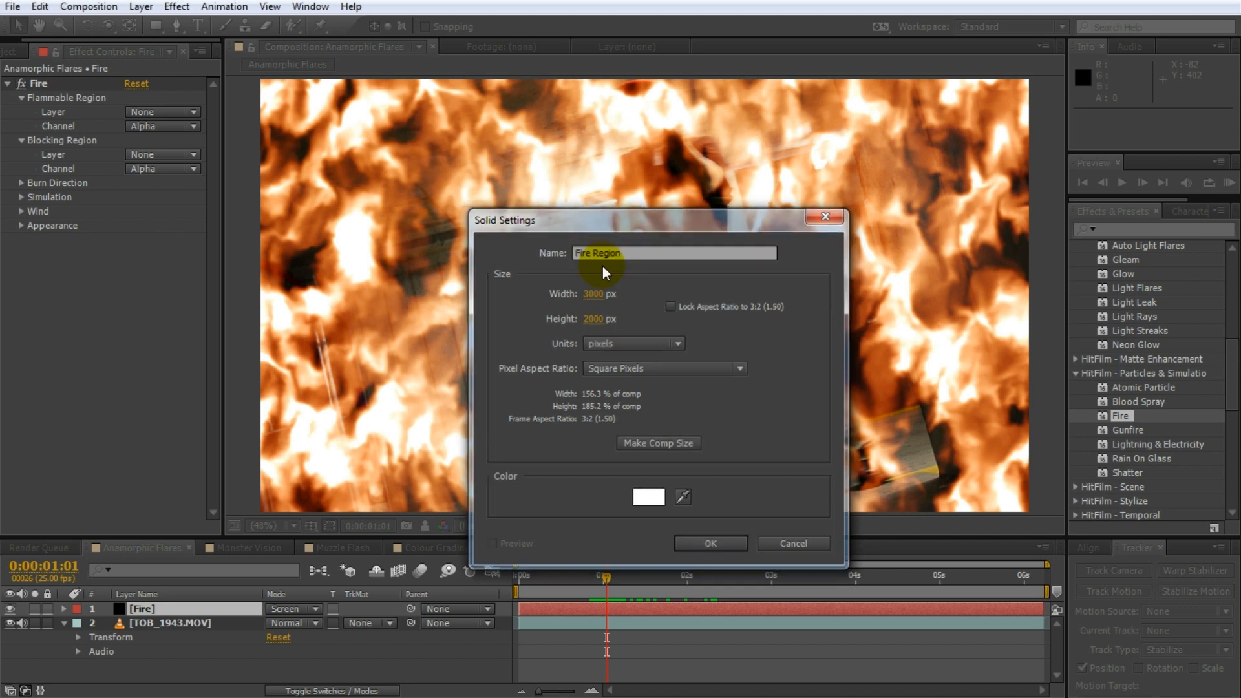
- Lower the Fire Region's opacity to 24% and draw a five-point mask over the floor around the man's feet, extending below the frame
key("t")
left_click_drag(279, 626, 235, 631)
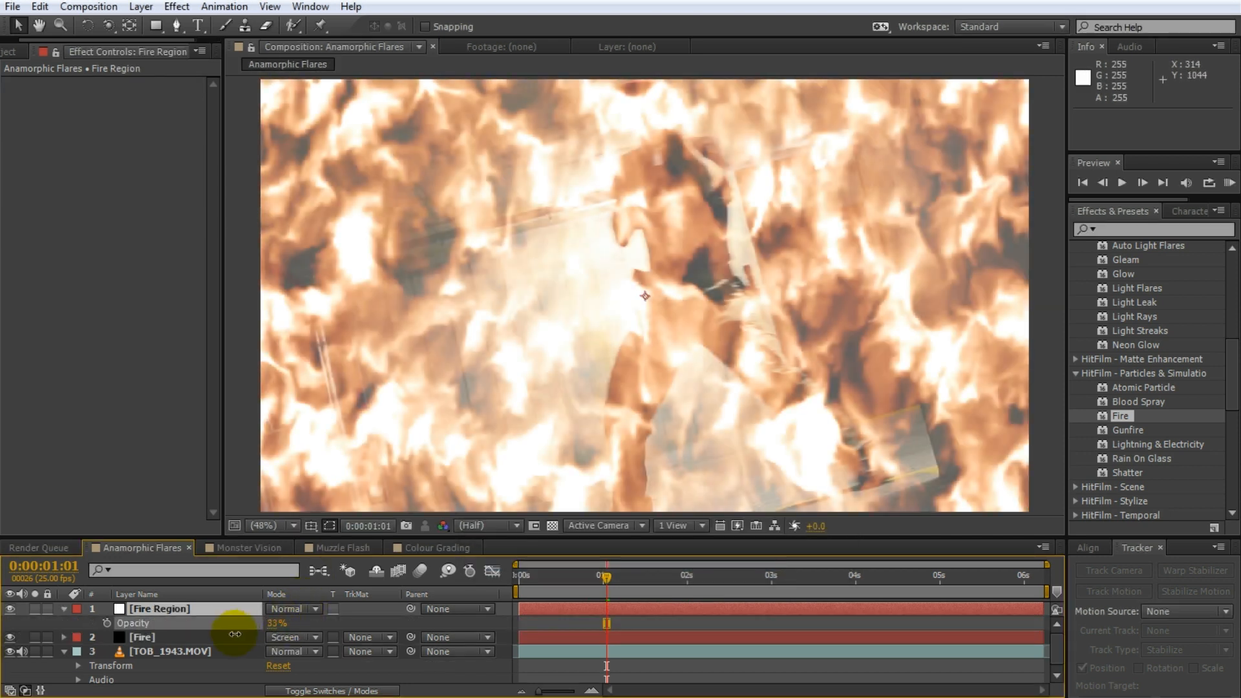
left_click(176, 26)
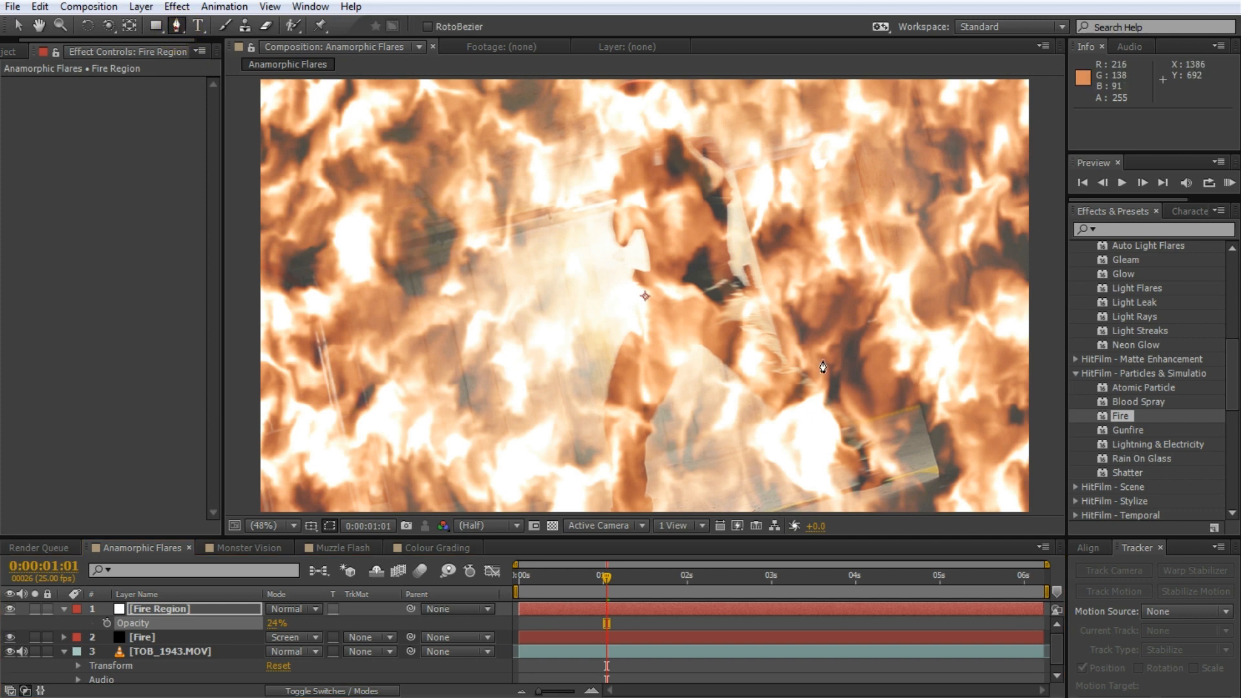
left_click(917, 406)
left_click(936, 473)
key("space")
left_click_drag(941, 474, 935, 365)
left_click(1031, 384)
left_click(1038, 490)
left_click(246, 480)
left_click(910, 297)
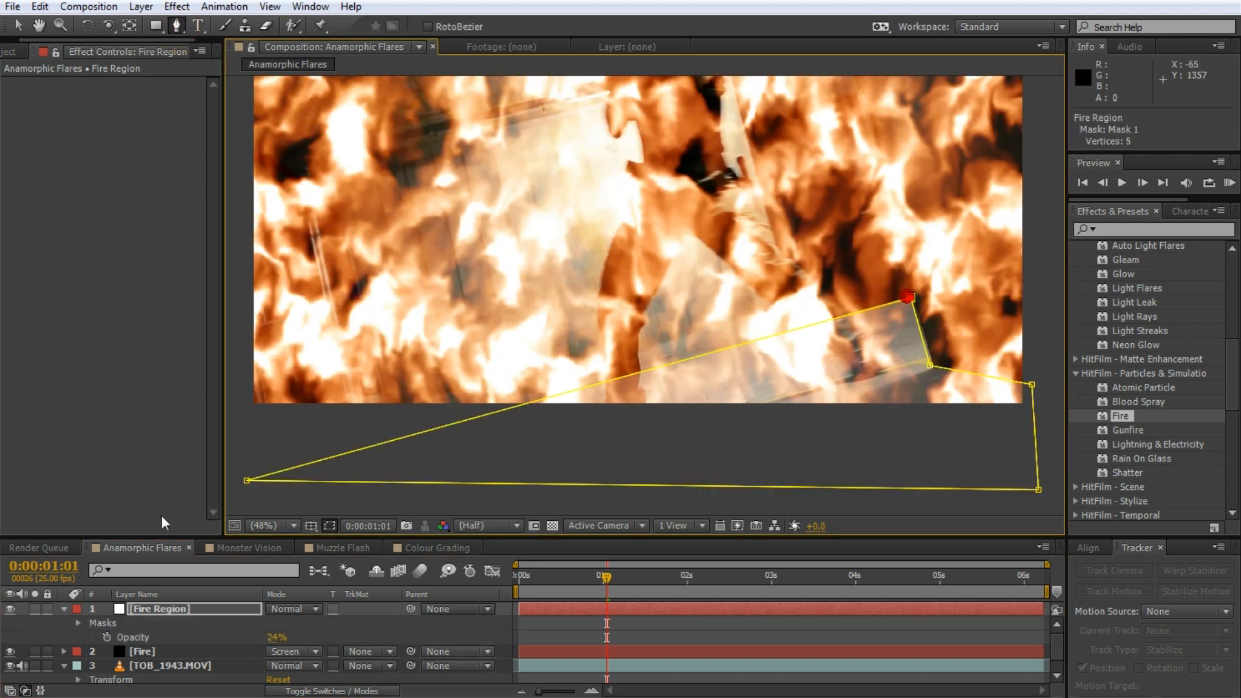
- Restore the Fire Region layer's opacity to 100%
key("v")
left_click(1022, 330)
key("space")
left_click_drag(1025, 318, 1028, 411)
left_click_drag(277, 638, 401, 623)
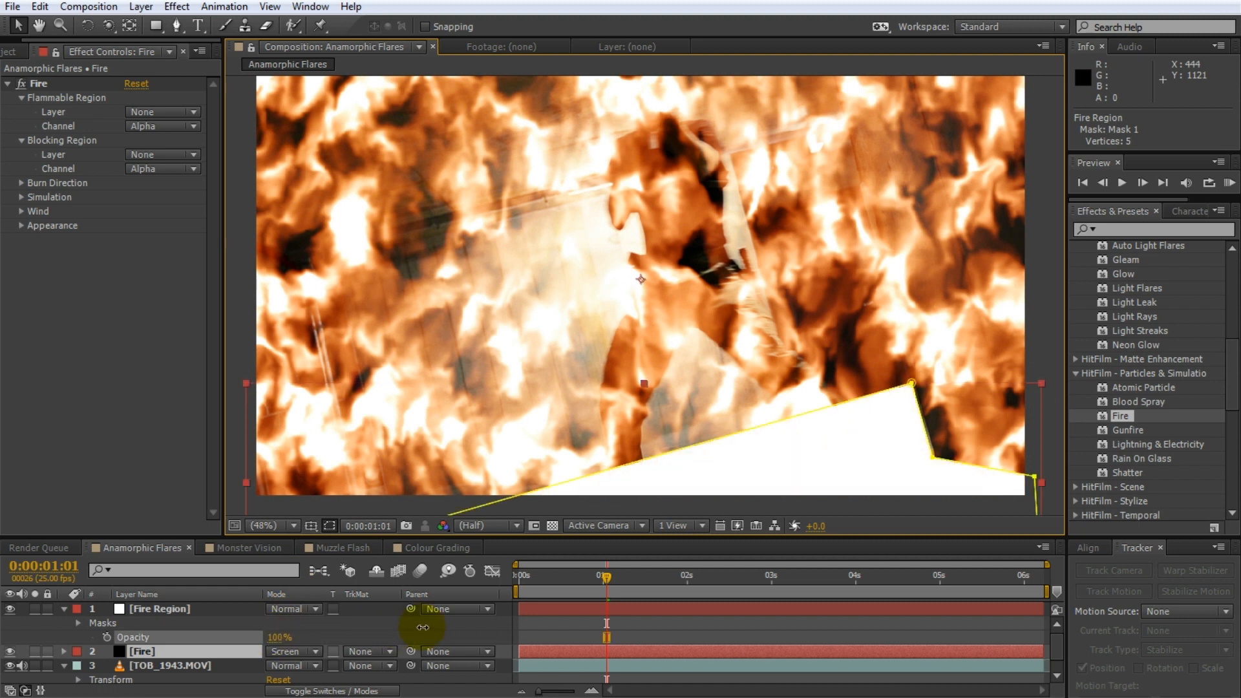
left_click(410, 618)
- Pre-compose the Fire Region layer as Fire Region Comp with all attributes moved into it, and hide the resulting layer
left_click(207, 609)
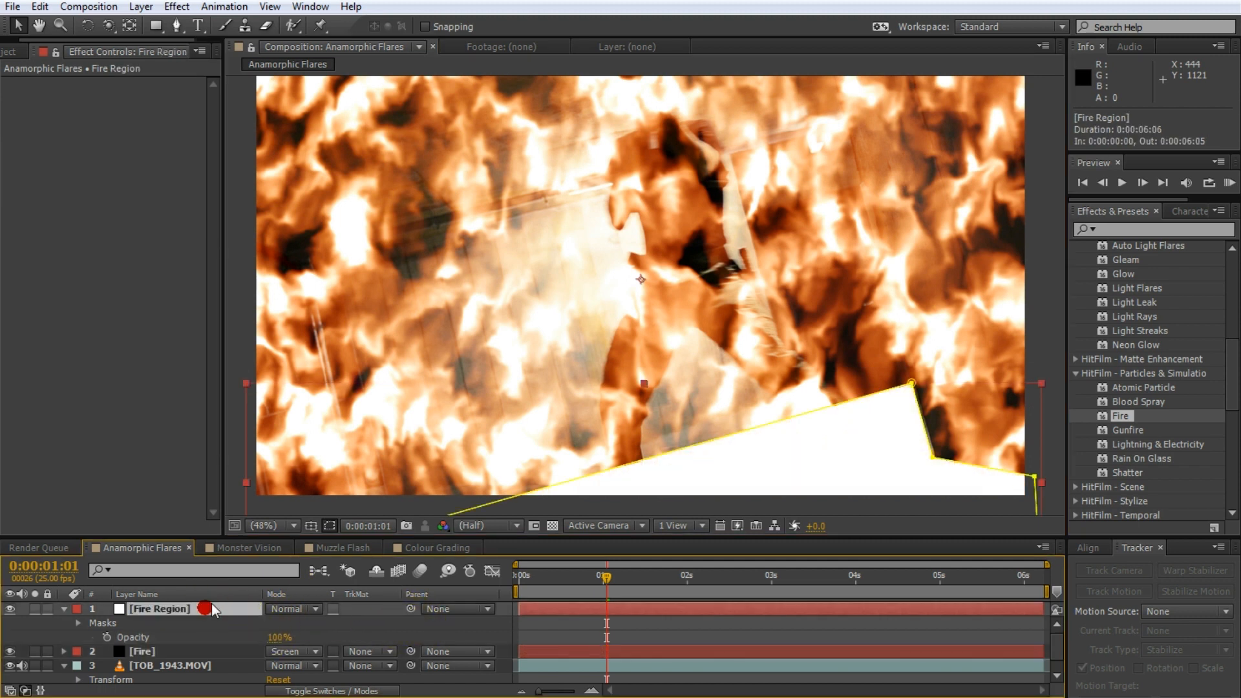
key("ctrl+shift+c")
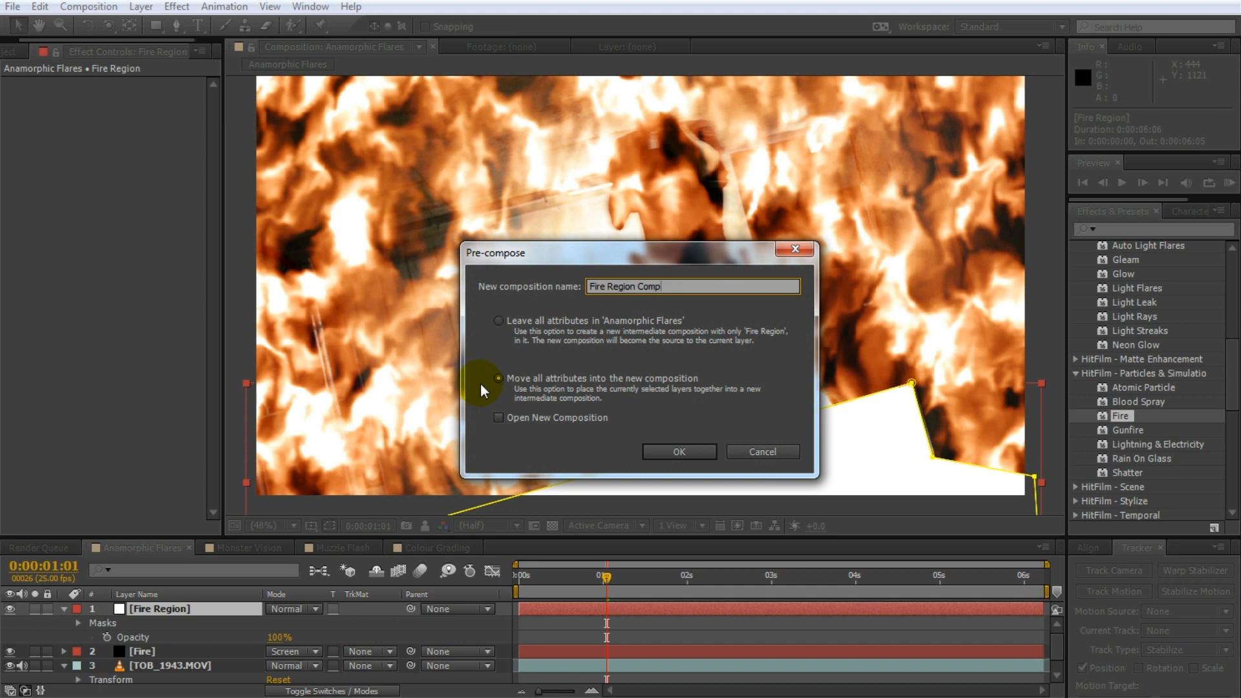
left_click(665, 451)
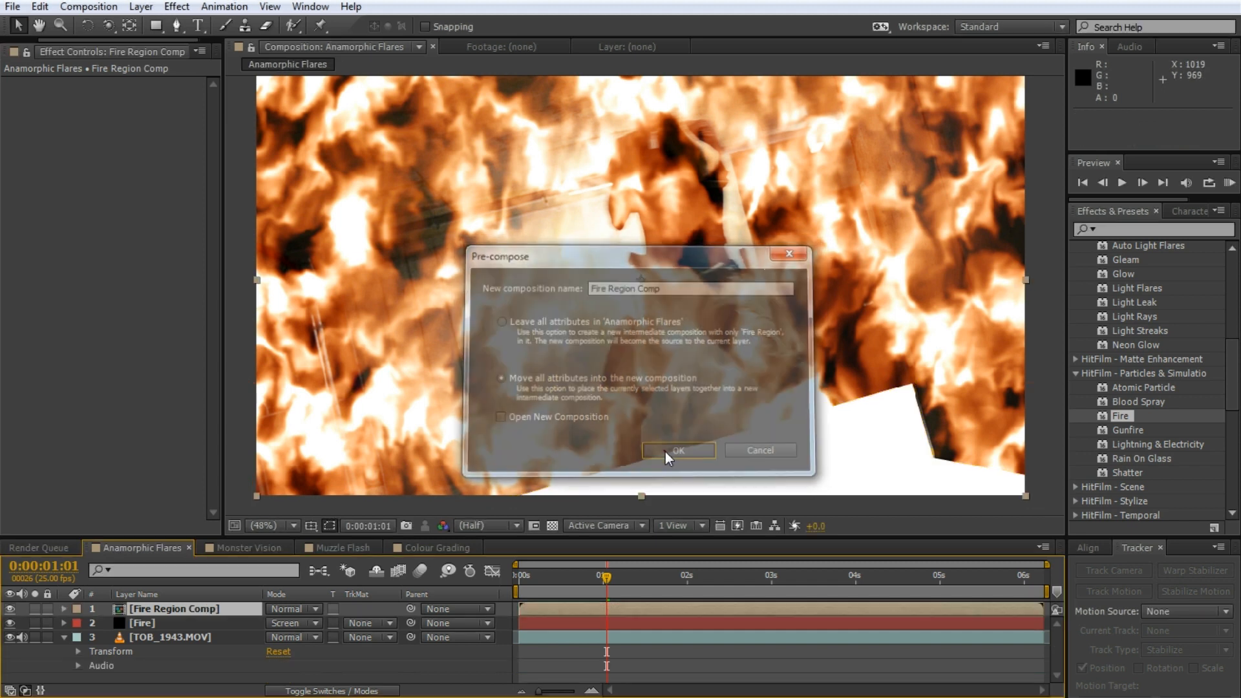
left_click(13, 609)
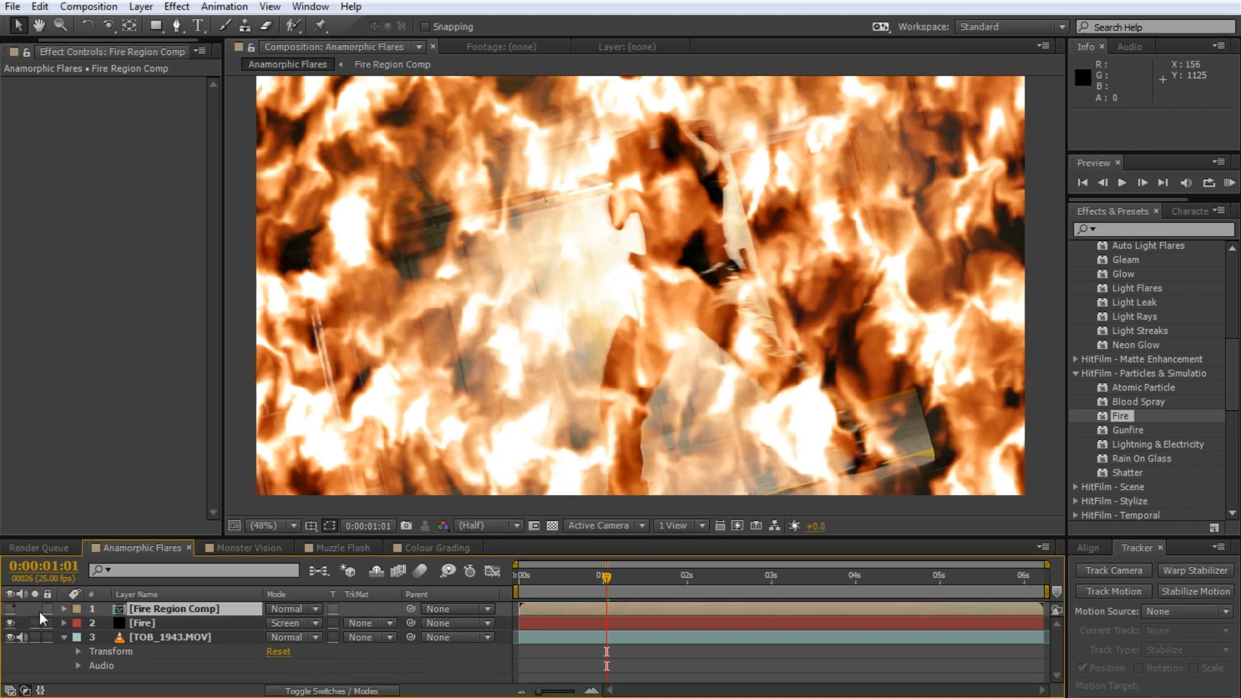
- Set the Fire effect's Flammable Region layer to Fire Region Comp and preview the burning floor from the start
left_click(149, 622)
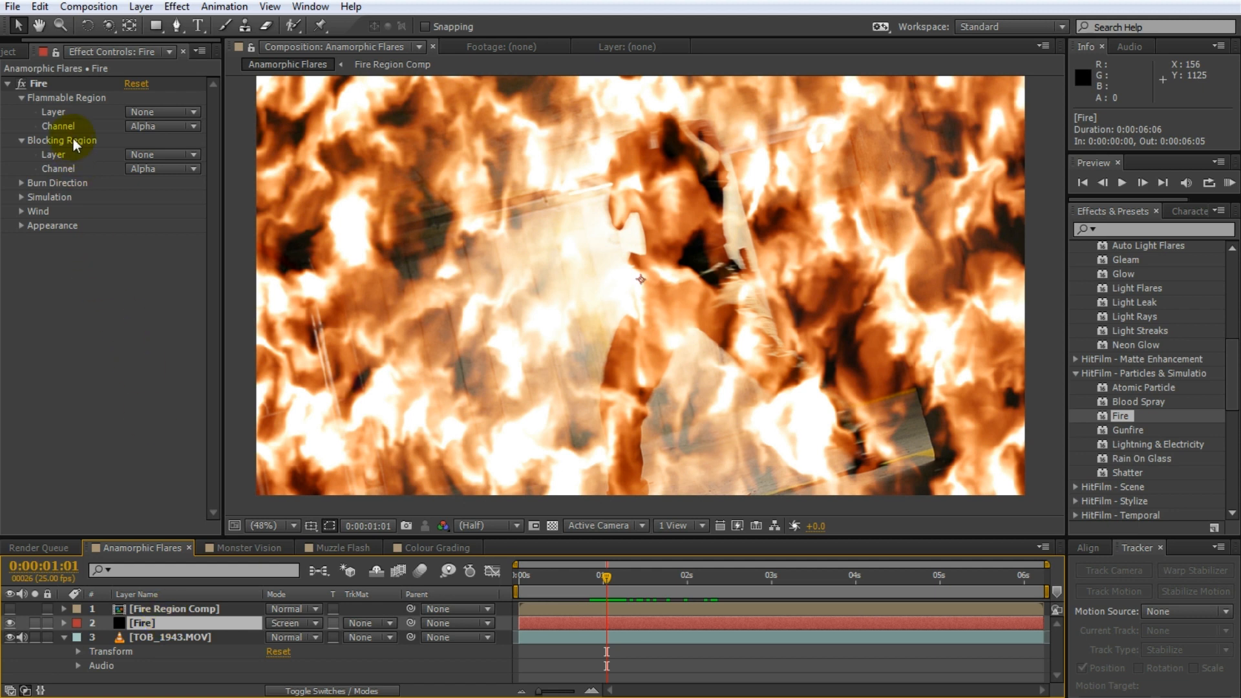
left_click(142, 115)
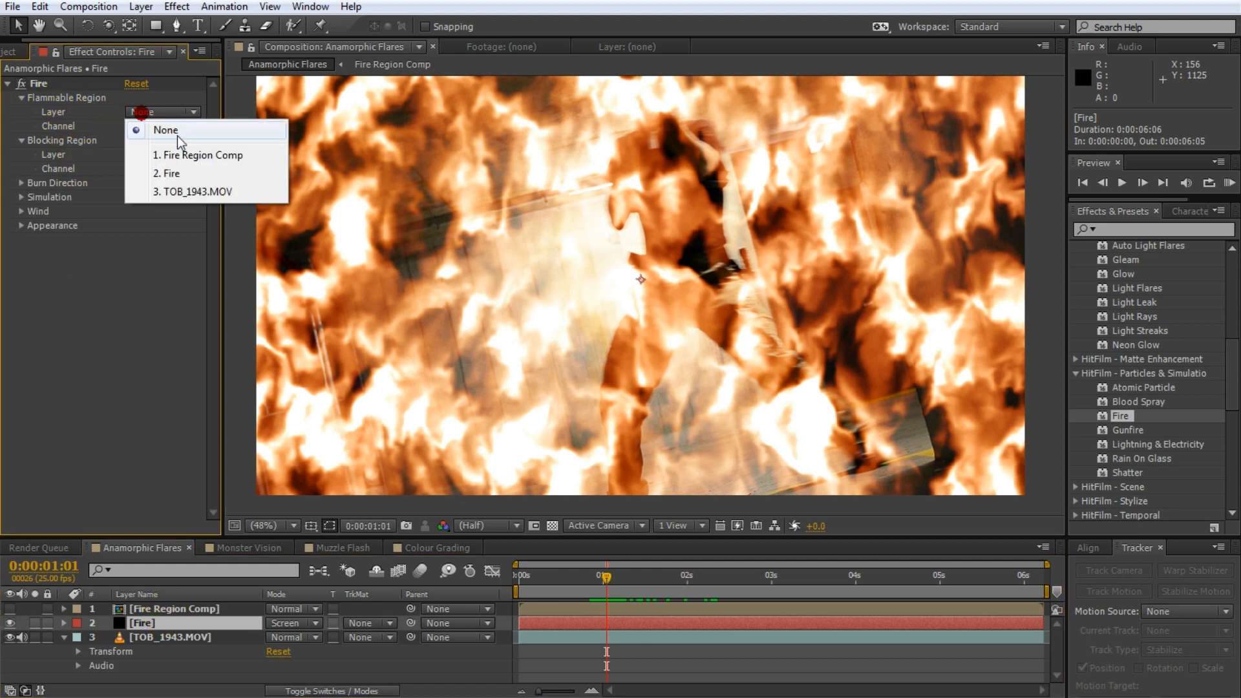
left_click(206, 159)
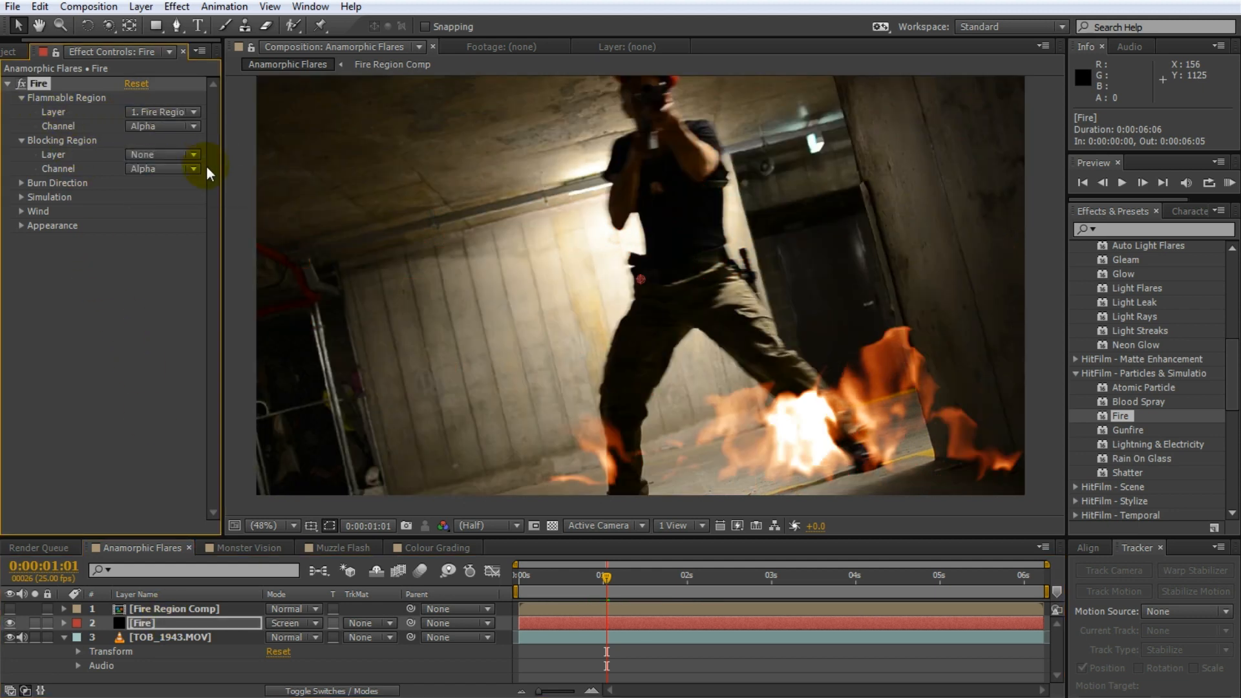
left_click_drag(603, 577, 517, 590)
key("space")
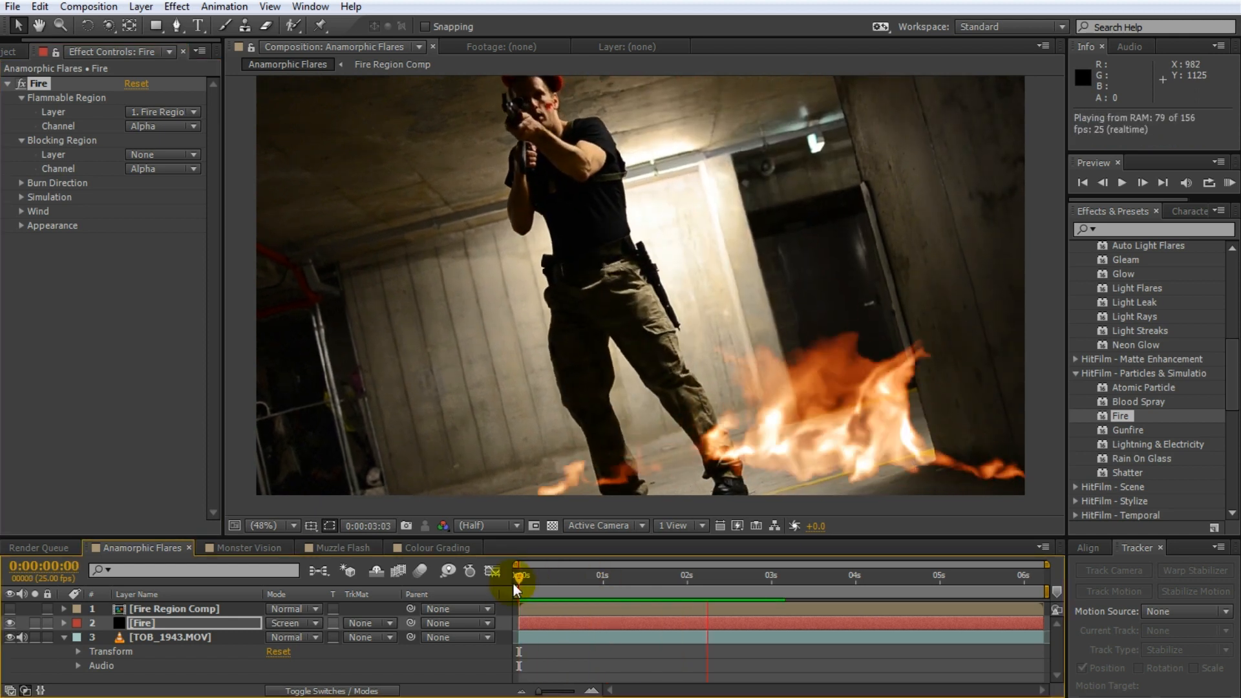
key("space")
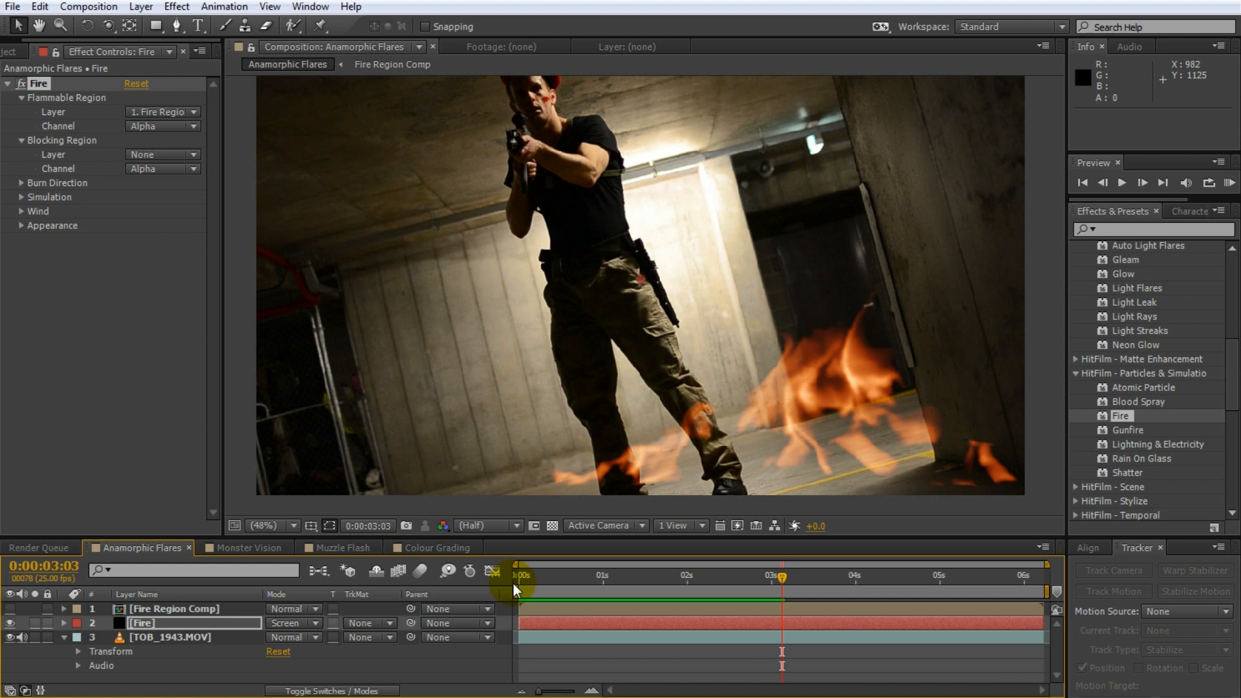
- Switch to the Monster Vision composition and apply the HitFilm Insect Vision distort effect to DSC_1727.MOV at 0:00:04:07
left_click(261, 553)
left_click_drag(542, 580, 635, 614)
scroll(1147, 401, "up", 4)
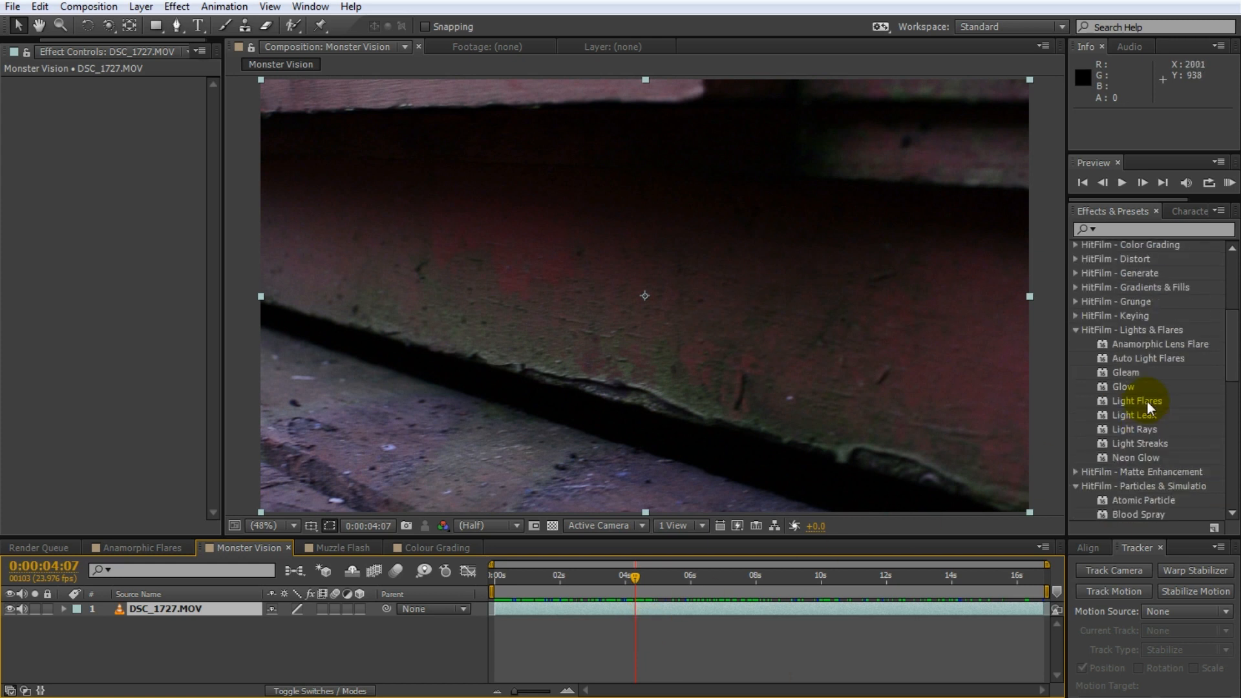
left_click(1075, 258)
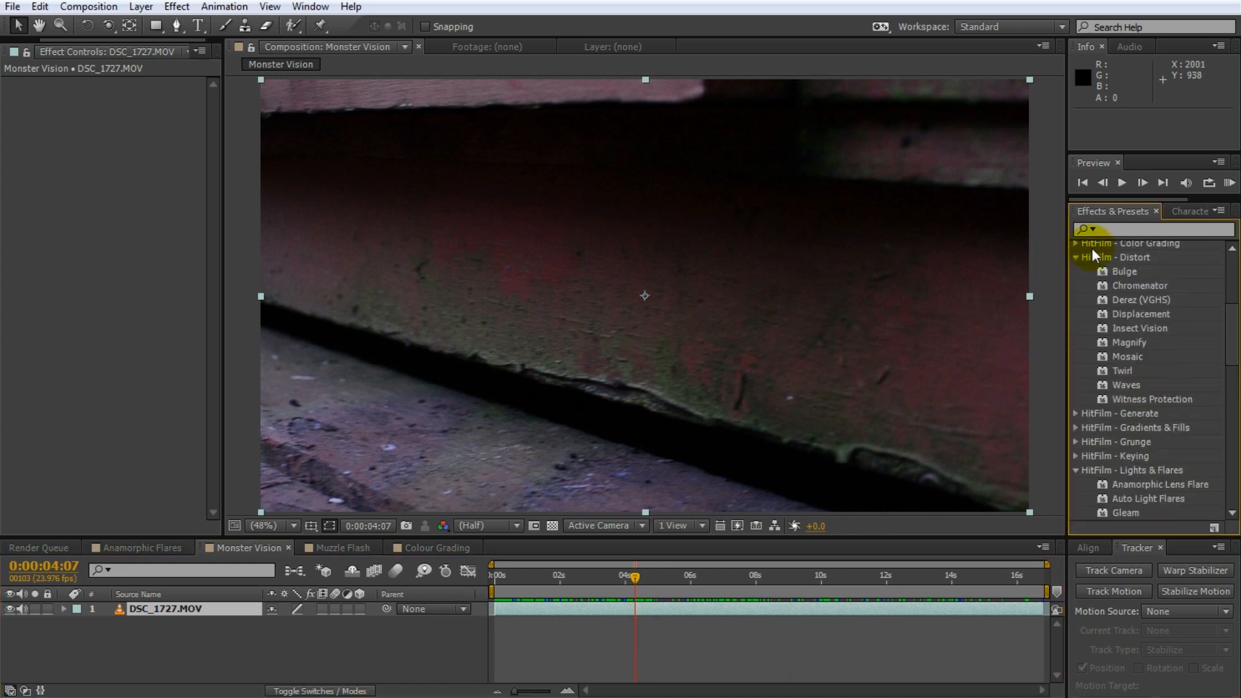
double_click(1145, 327)
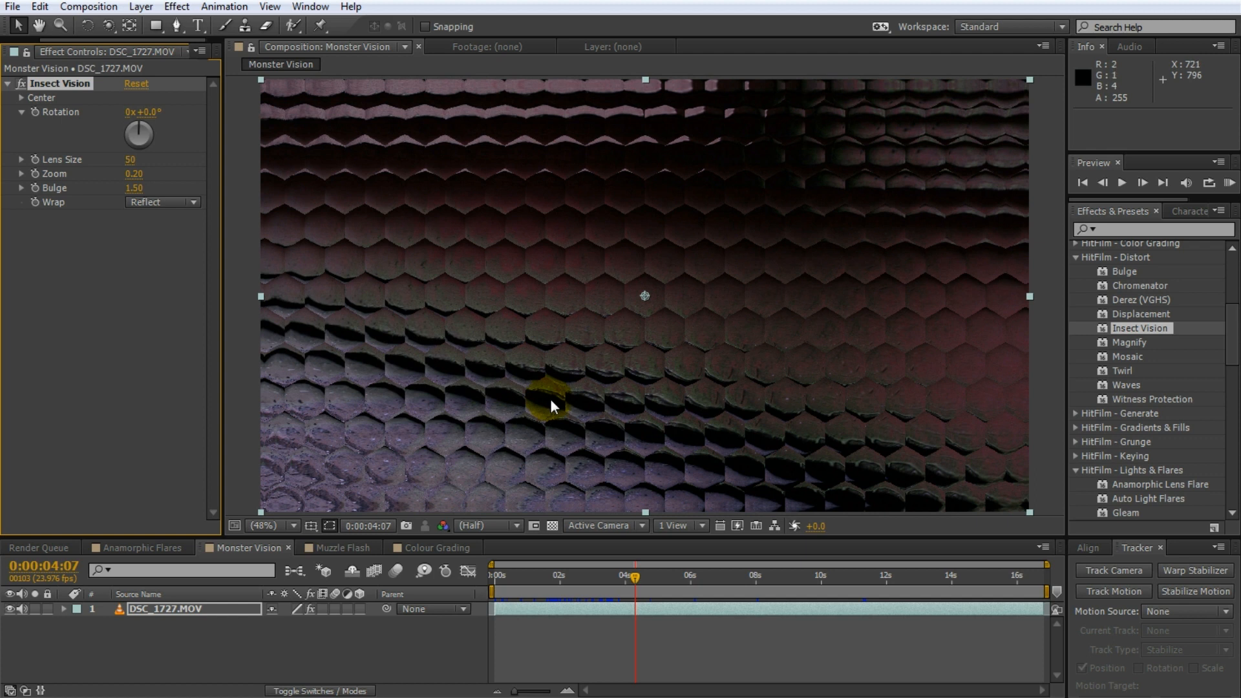
- Set Insect Vision's Lens Size to 100, Zoom to 0.24 and Bulge to 0.40, and preview the clip from near its start
left_click_drag(130, 161, 772, 143)
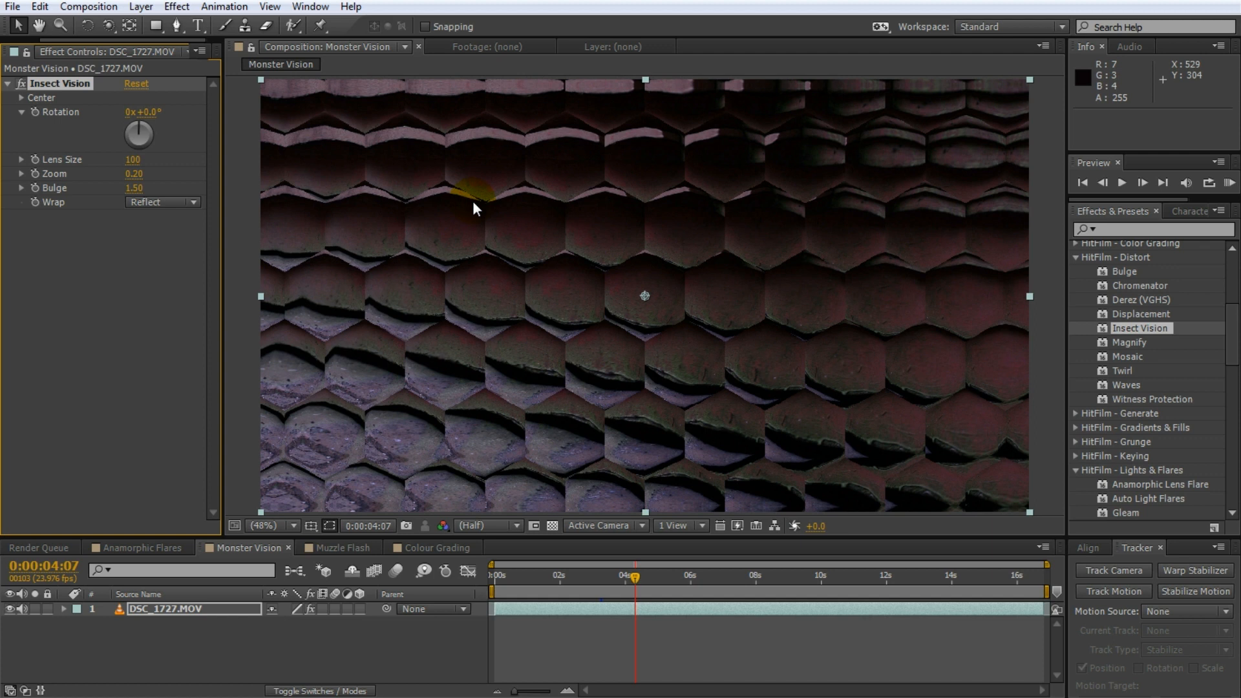
left_click_drag(134, 173, 143, 232)
left_click_drag(136, 188, 100, 200)
left_click_drag(634, 577, 503, 606)
key("KP_0")
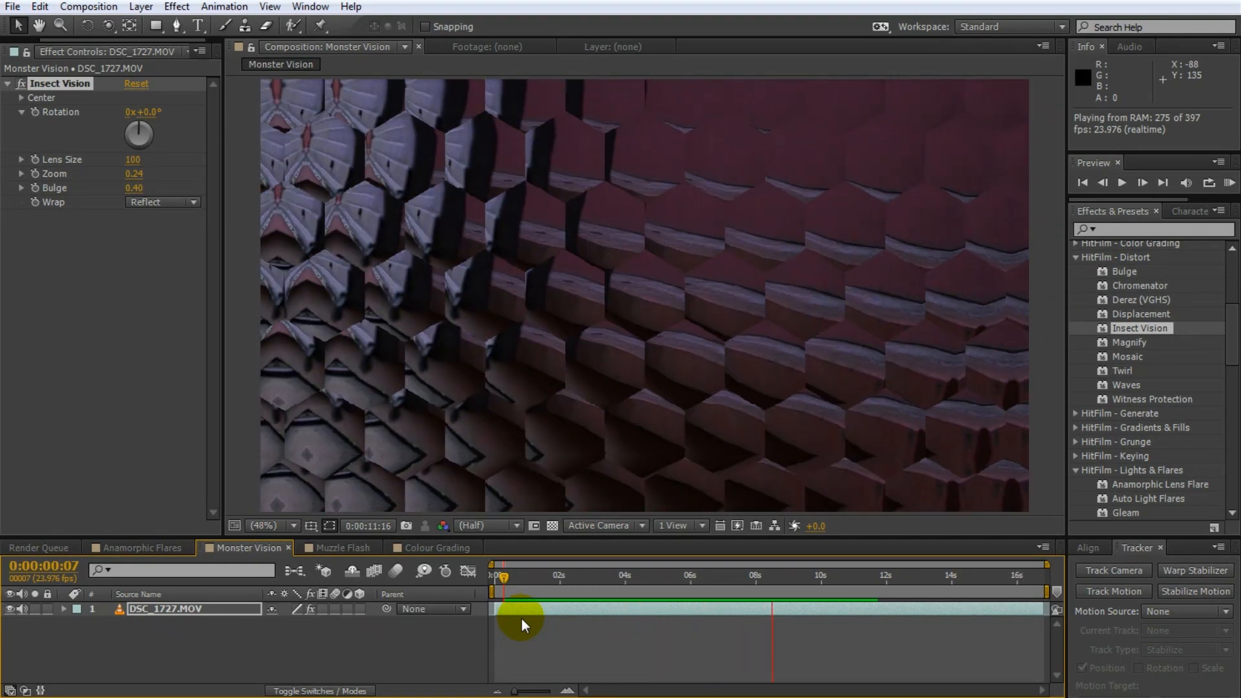
left_click(521, 618)
- Play through the Muzzle Flash composition and go to 0:00:04:08, where the man aims the gun
left_click(343, 547)
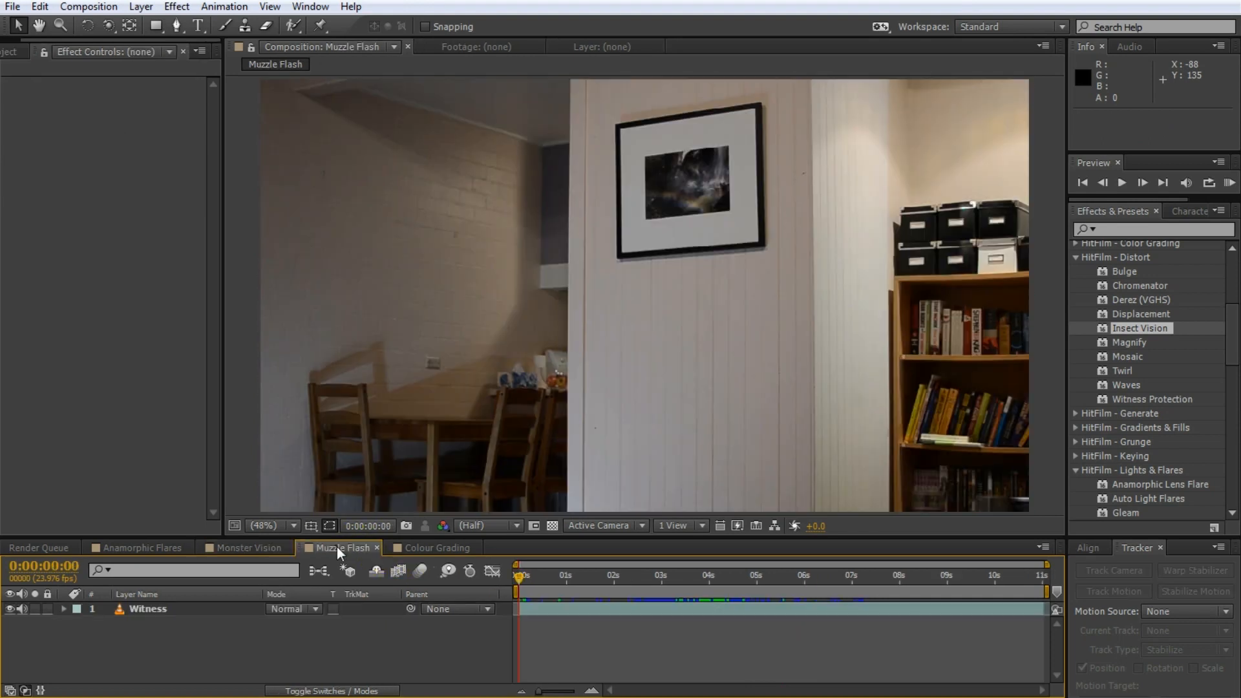
key("space")
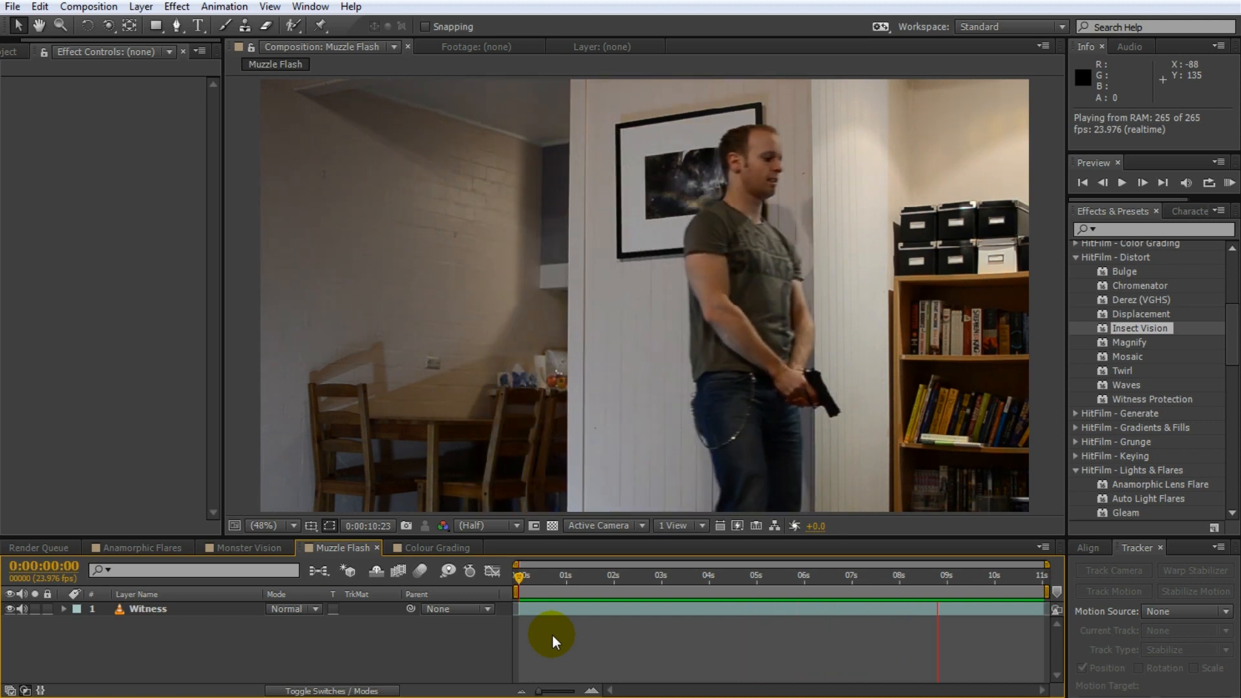
key("space")
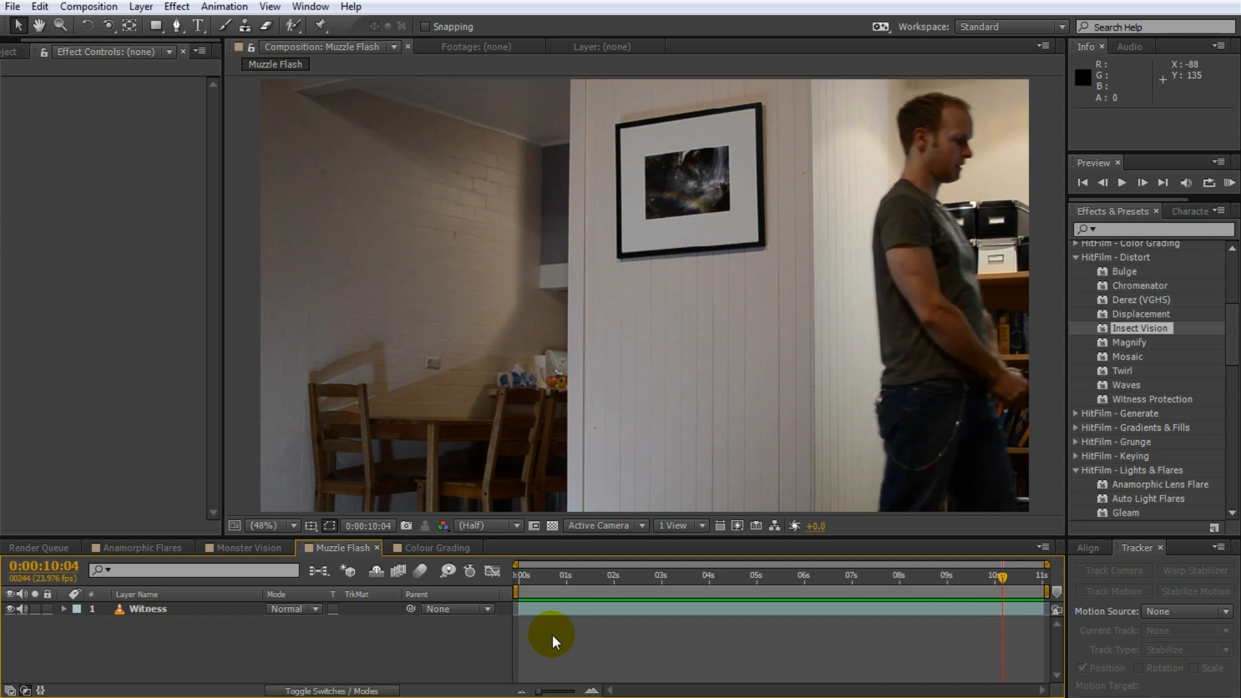
left_click_drag(1006, 570, 725, 619)
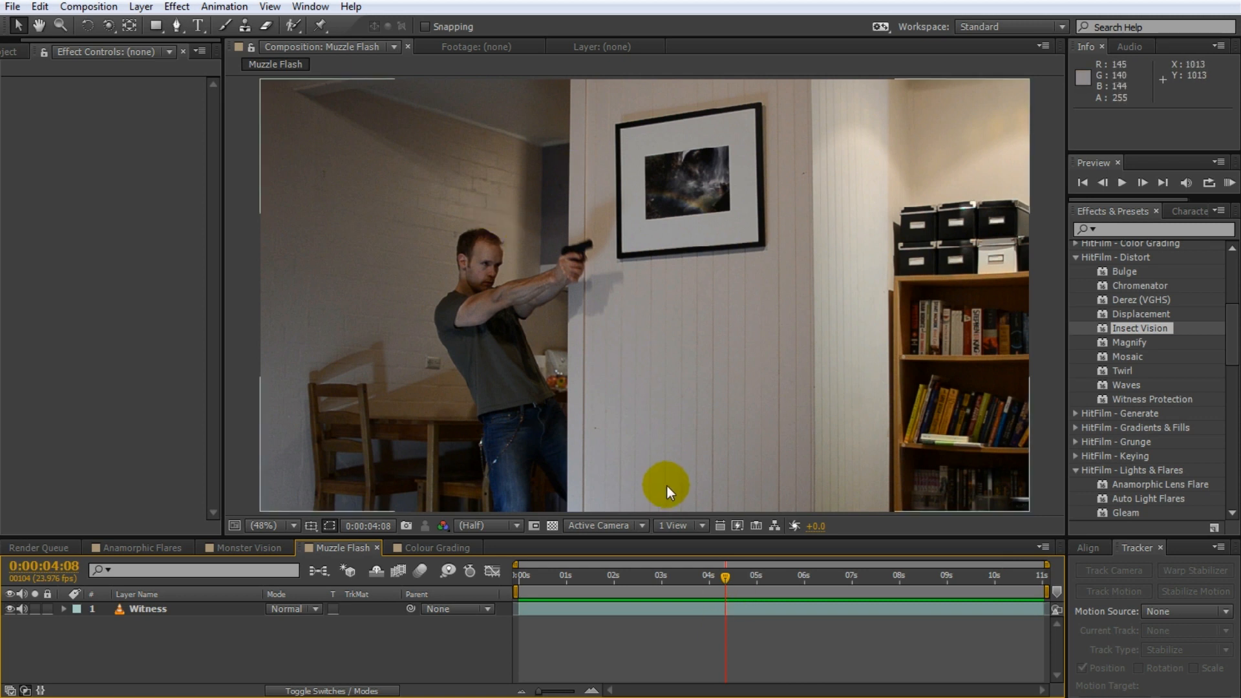
- Create a black 1920 × 1080 px solid layer named Muzzle Flash above the Witness footage
right_click(263, 646)
mouse_move(483, 465)
left_click(517, 508)
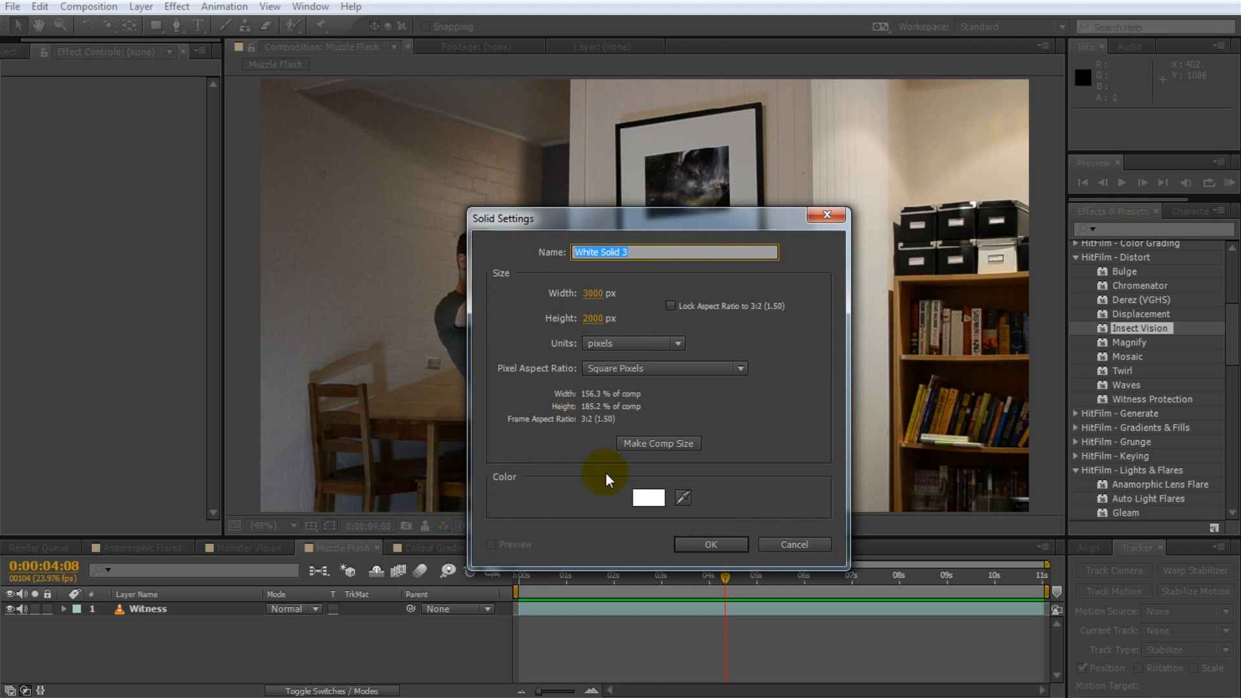
left_click(648, 498)
left_click(788, 300)
left_click_drag(686, 258, 421, 266)
type("Muzzle")
key("Tab")
type("1920")
key("Tab")
type("1080")
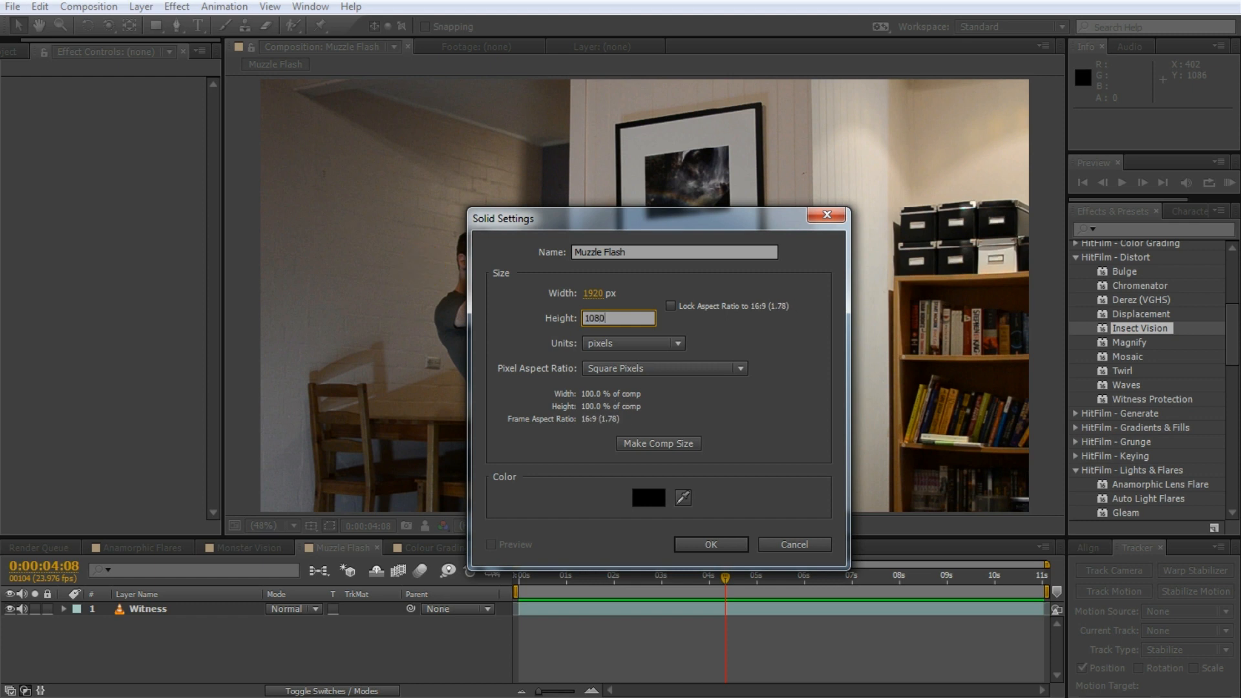
key("Return")
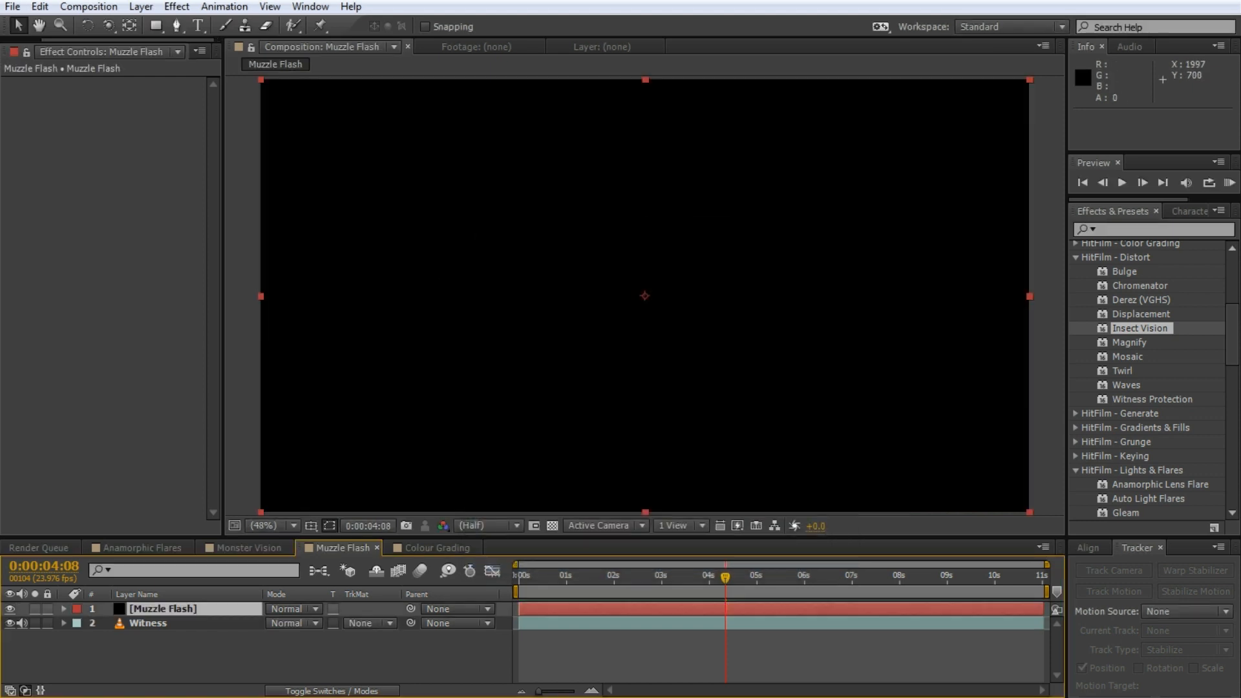
- Apply the HitFilm Gunfire effect from Particles & Simulation to the Muzzle Flash solid
scroll(1133, 414, "down", 6)
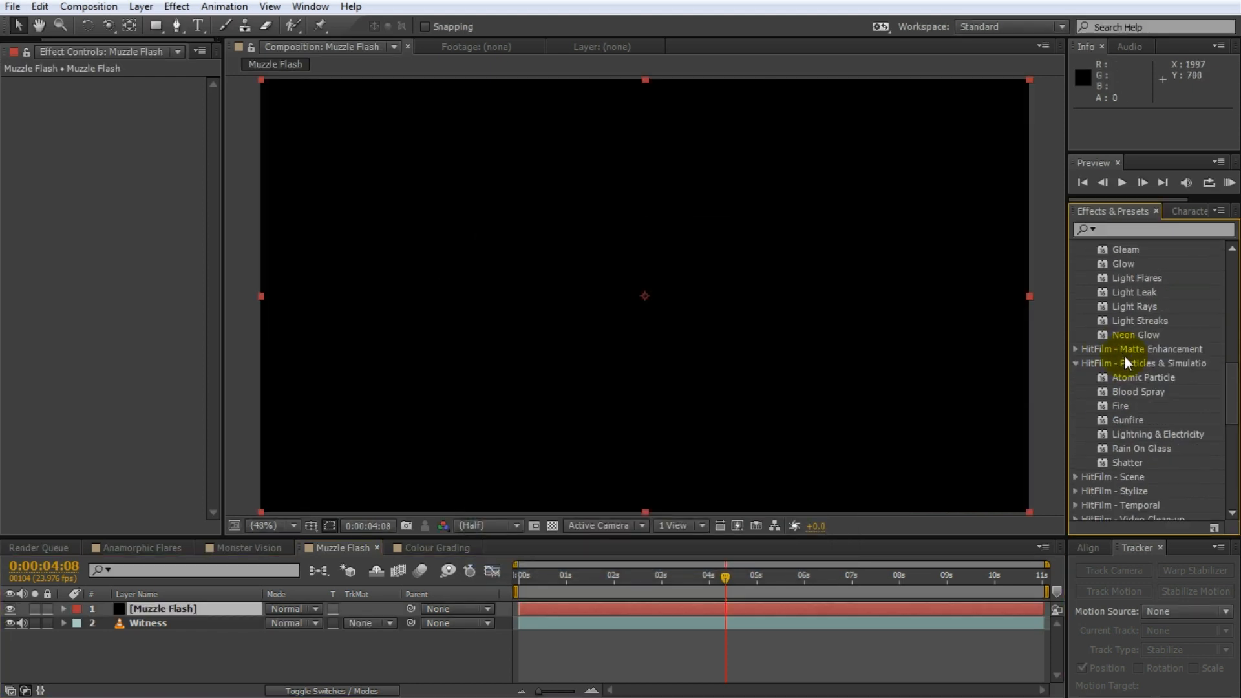
left_click(1126, 421)
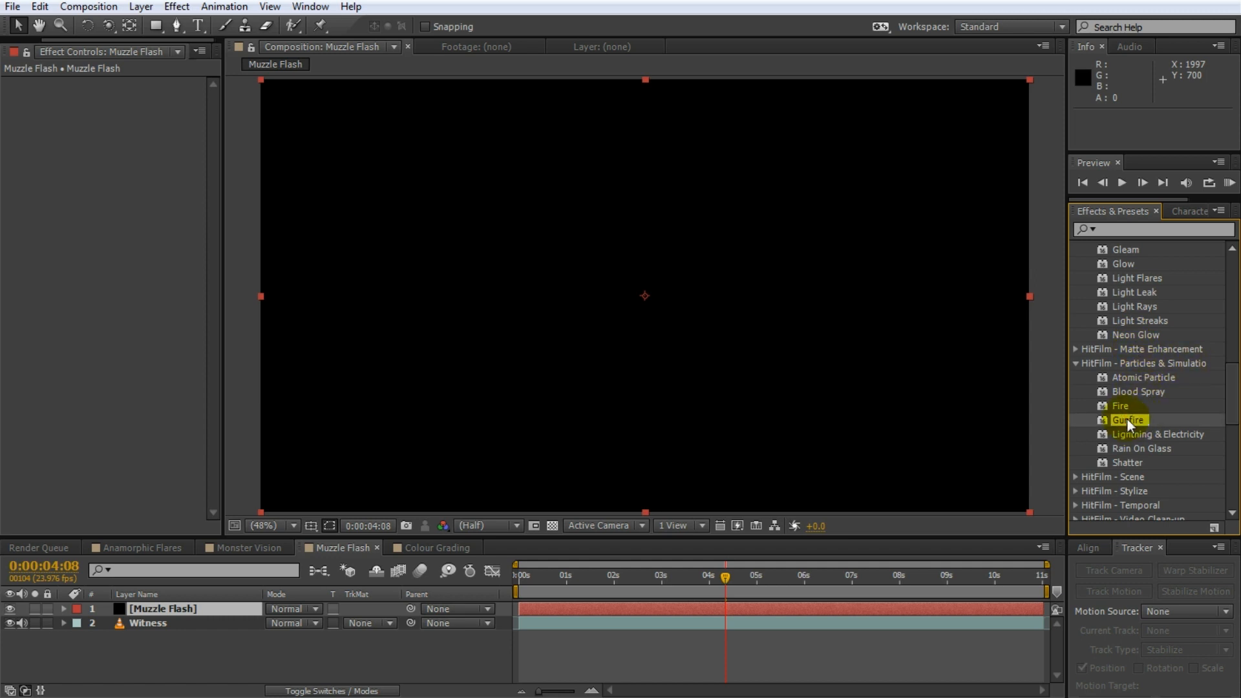
double_click(1127, 421)
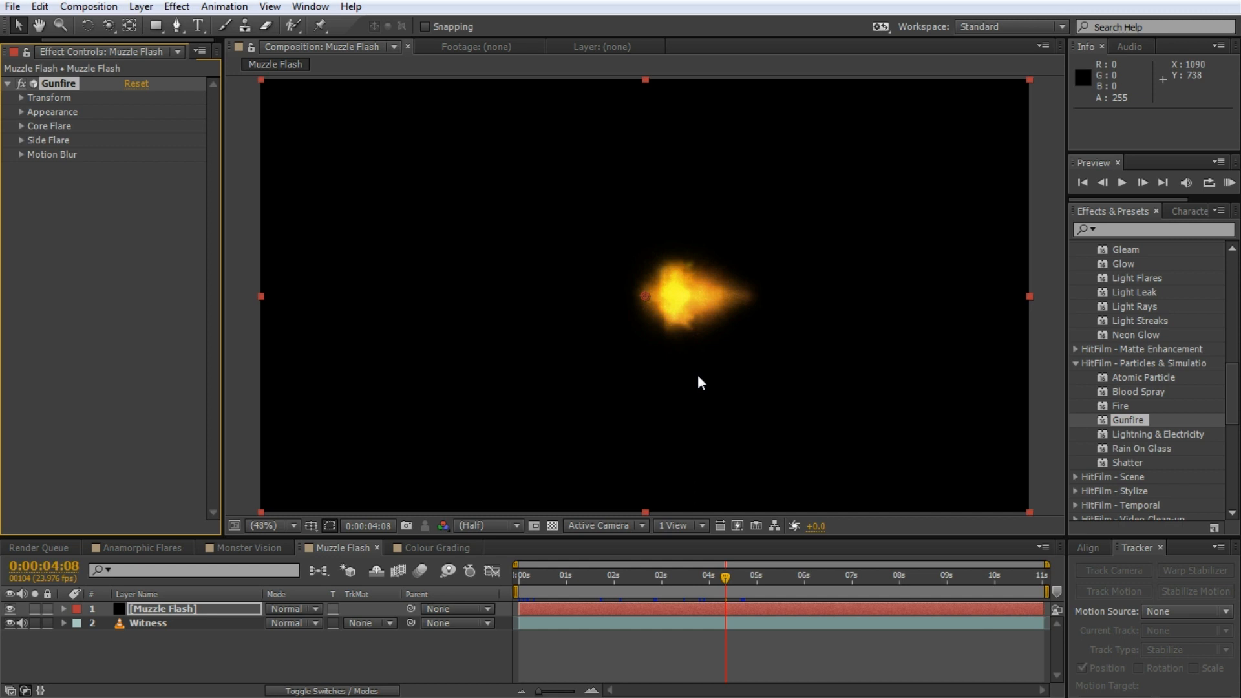
- Add a two-node camera with the 50mm preset to the Muzzle Flash composition
right_click(163, 643)
mouse_move(266, 466)
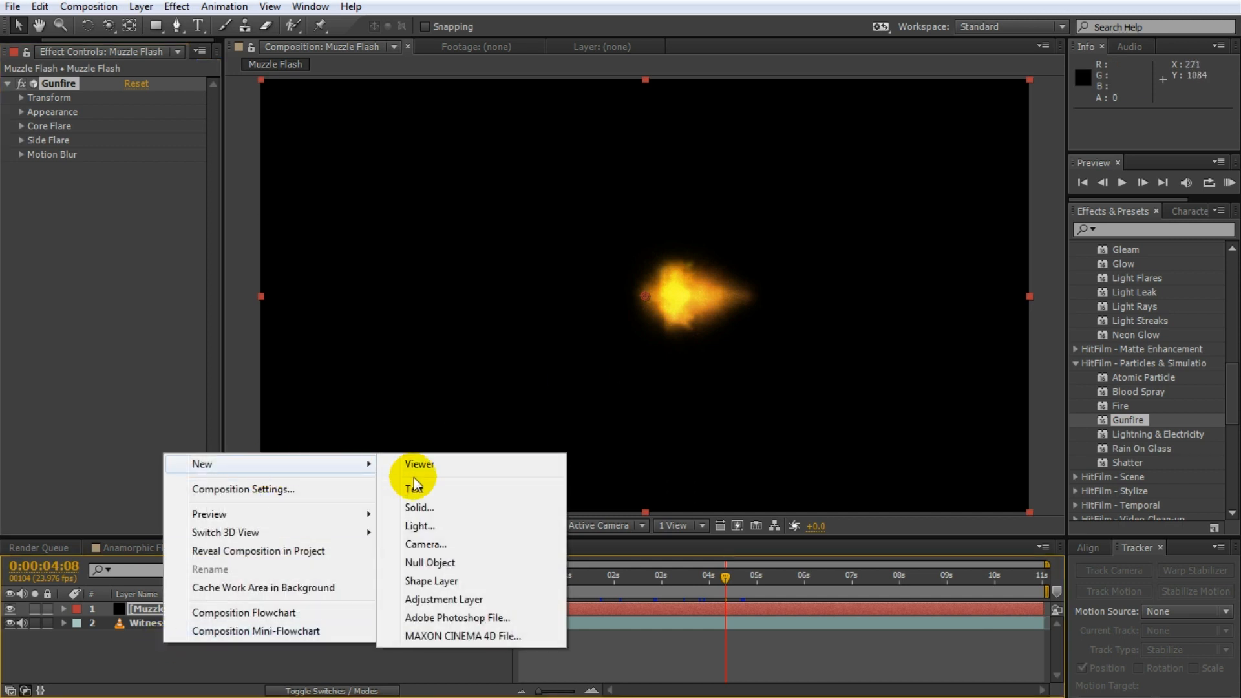
left_click(426, 545)
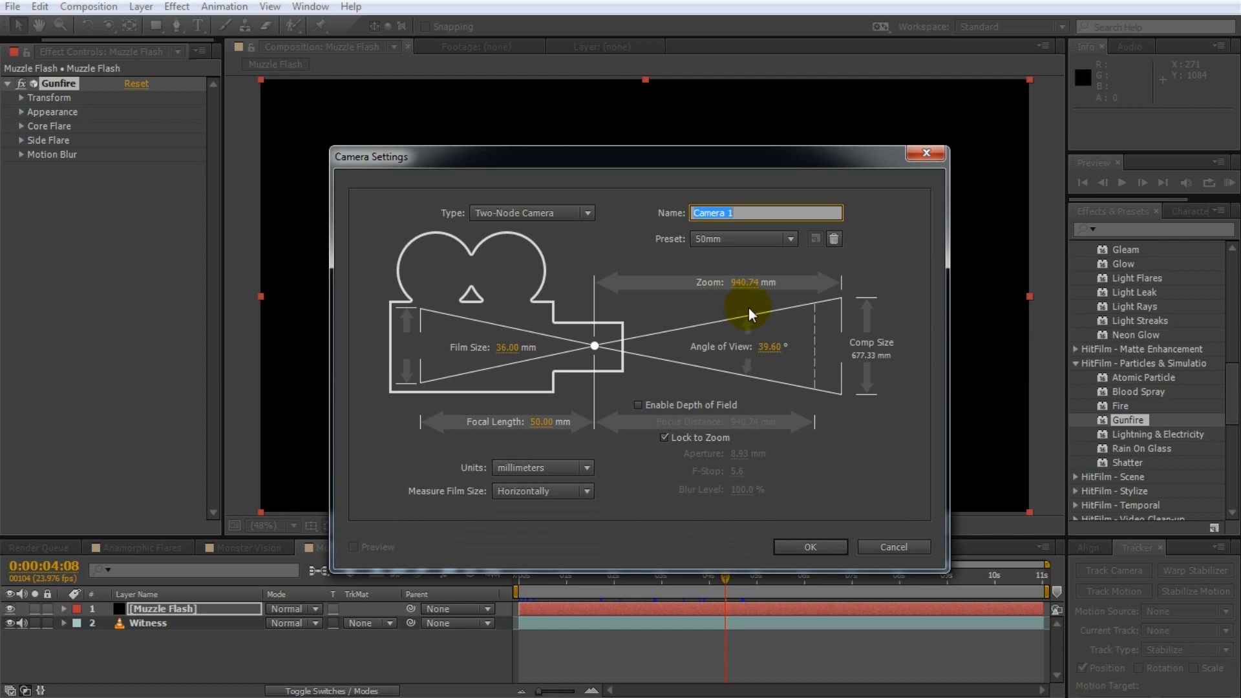
left_click(811, 543)
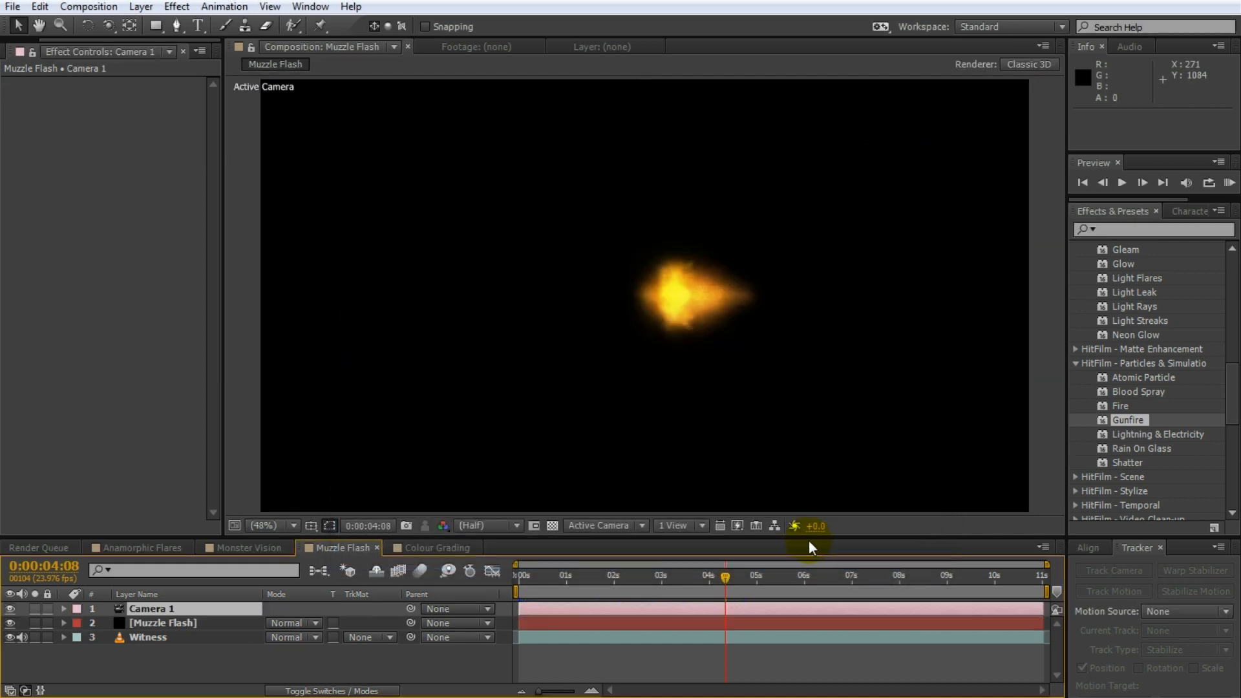
- Add a null object named Muzzle Null to the composition and make it a 3D layer
mouse_move(710, 352)
left_mouse_down()
mouse_move(629, 354)
mouse_move(568, 321)
mouse_move(685, 362)
mouse_move(709, 356)
left_mouse_up()
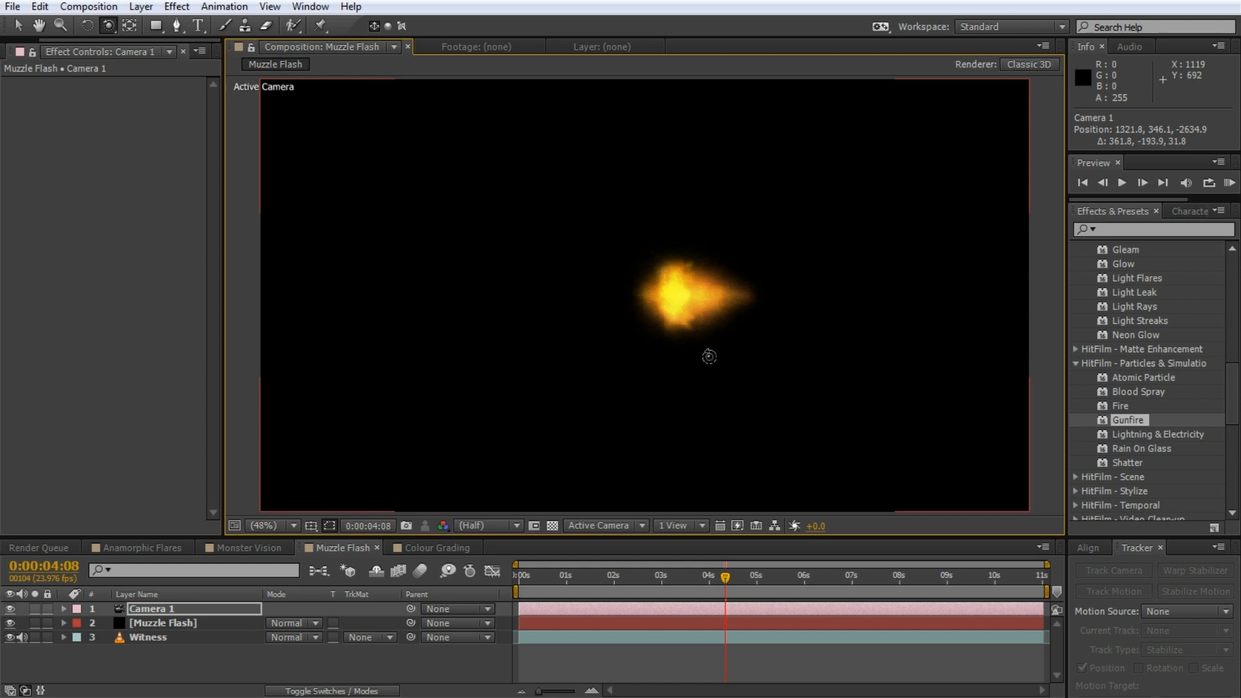
key("v")
right_click(275, 649)
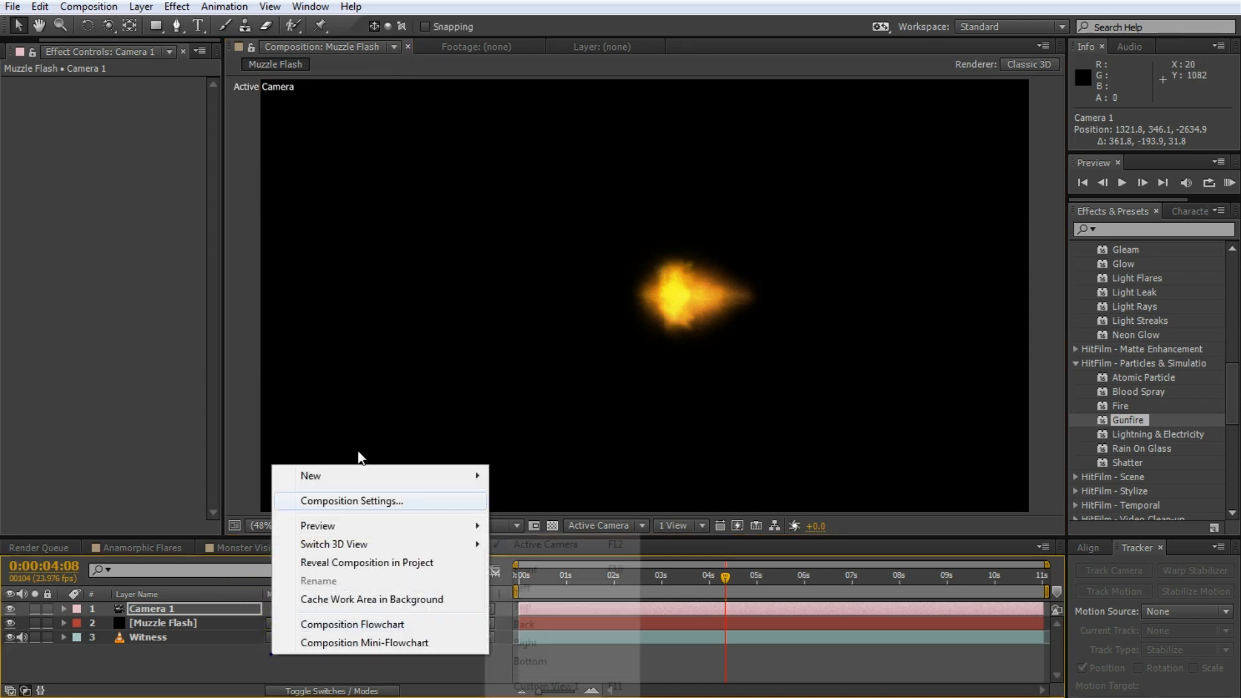
mouse_move(351, 475)
left_click(548, 575)
key("Return")
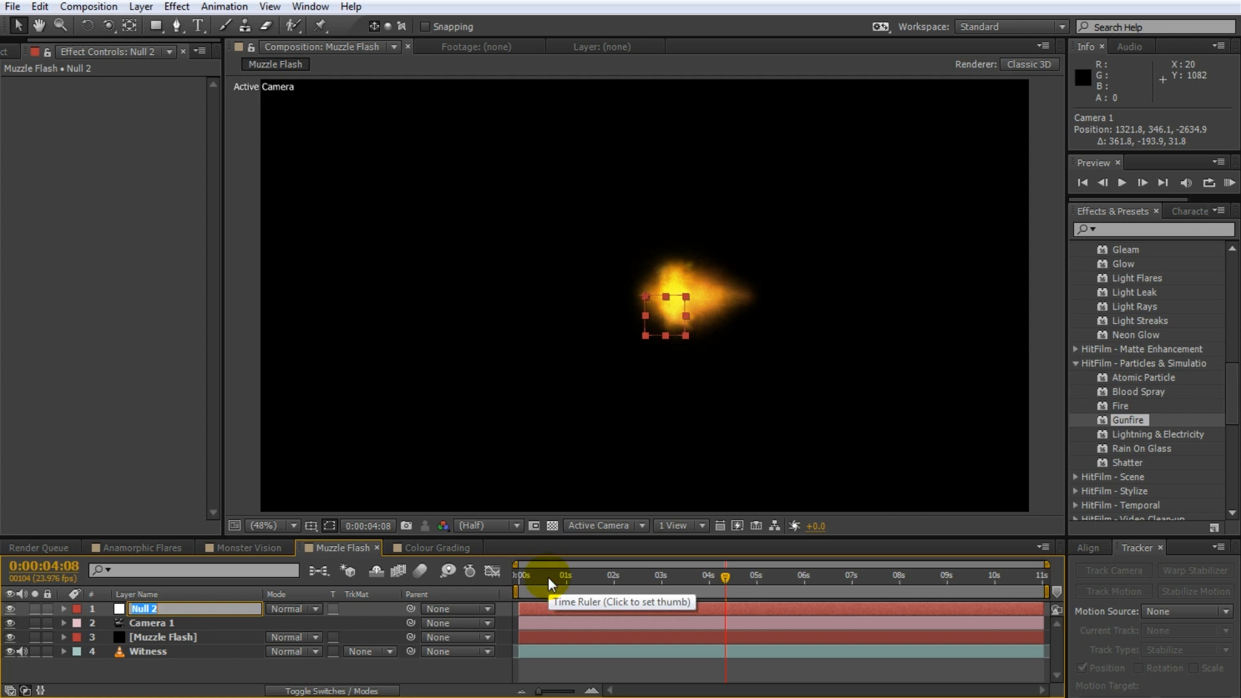
type("Muzzle Null")
key("Return")
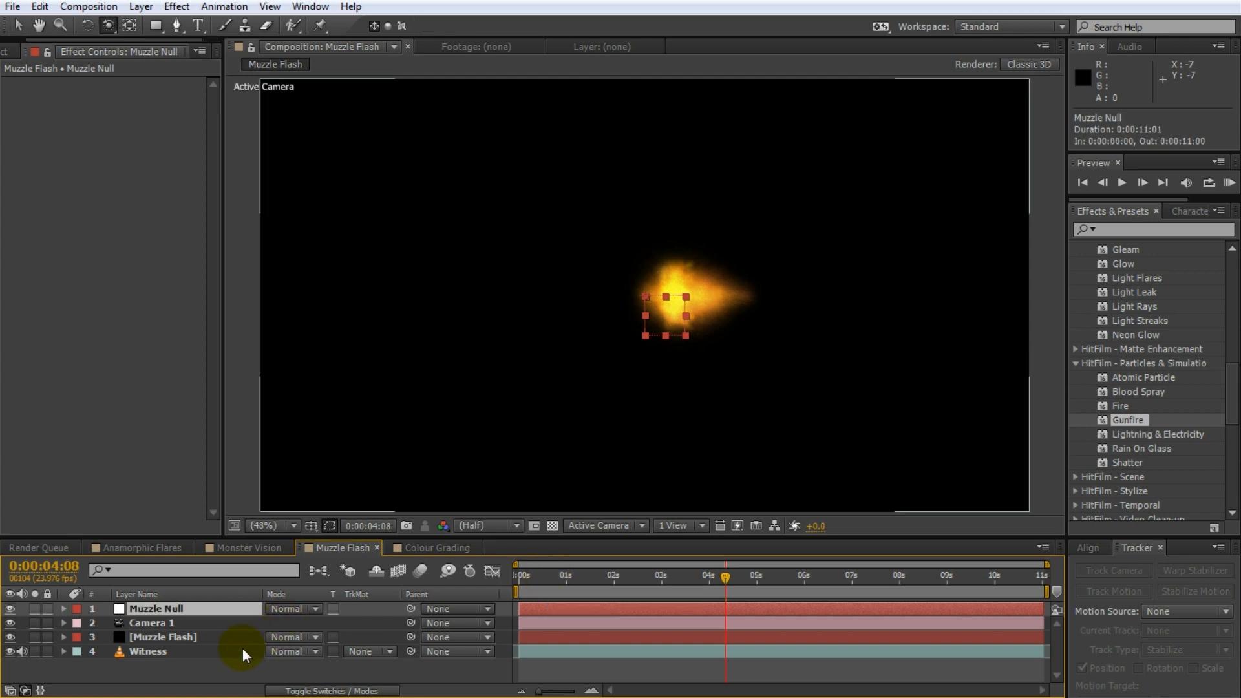
key("F4")
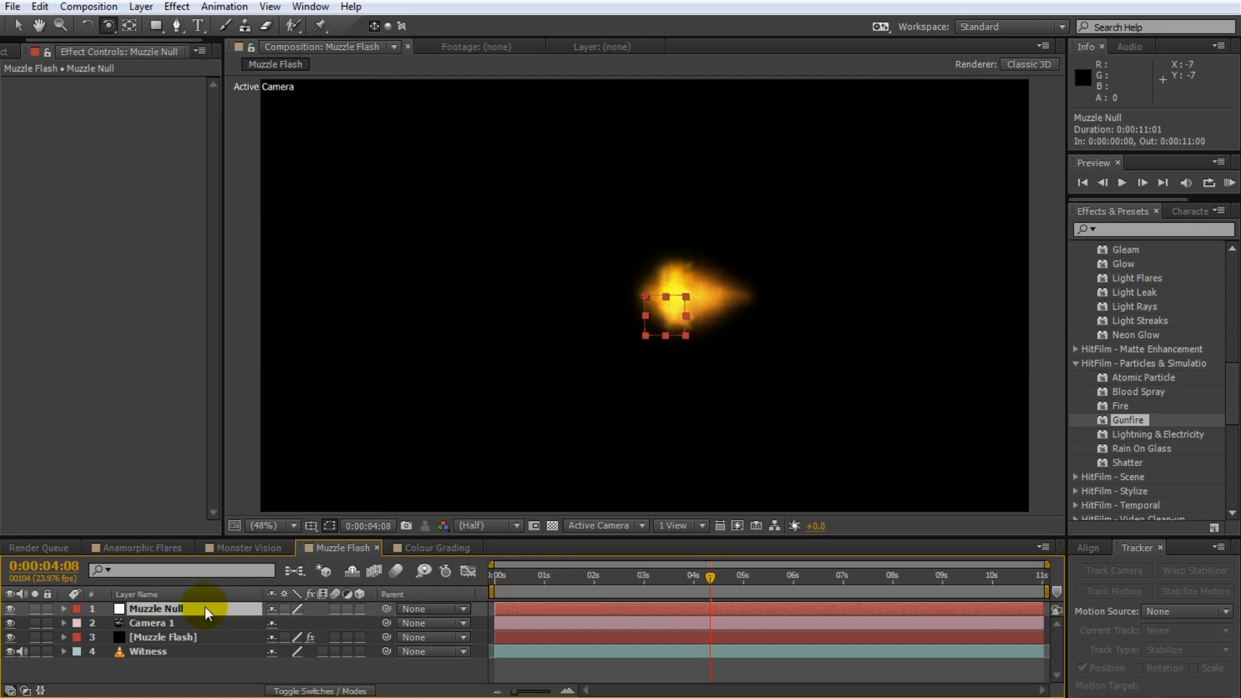
left_click(360, 608)
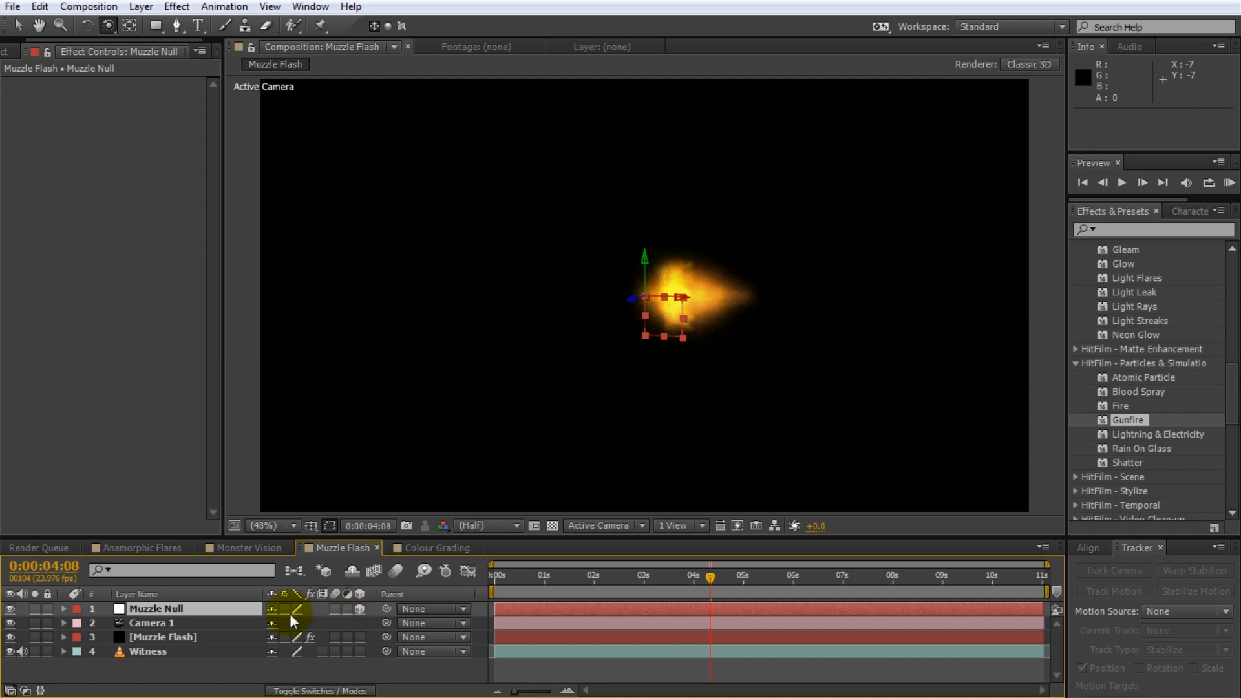
- Set the Transform From source of the Muzzle Flash layer's Gunfire effect to the Muzzle Null layer
left_click(223, 636)
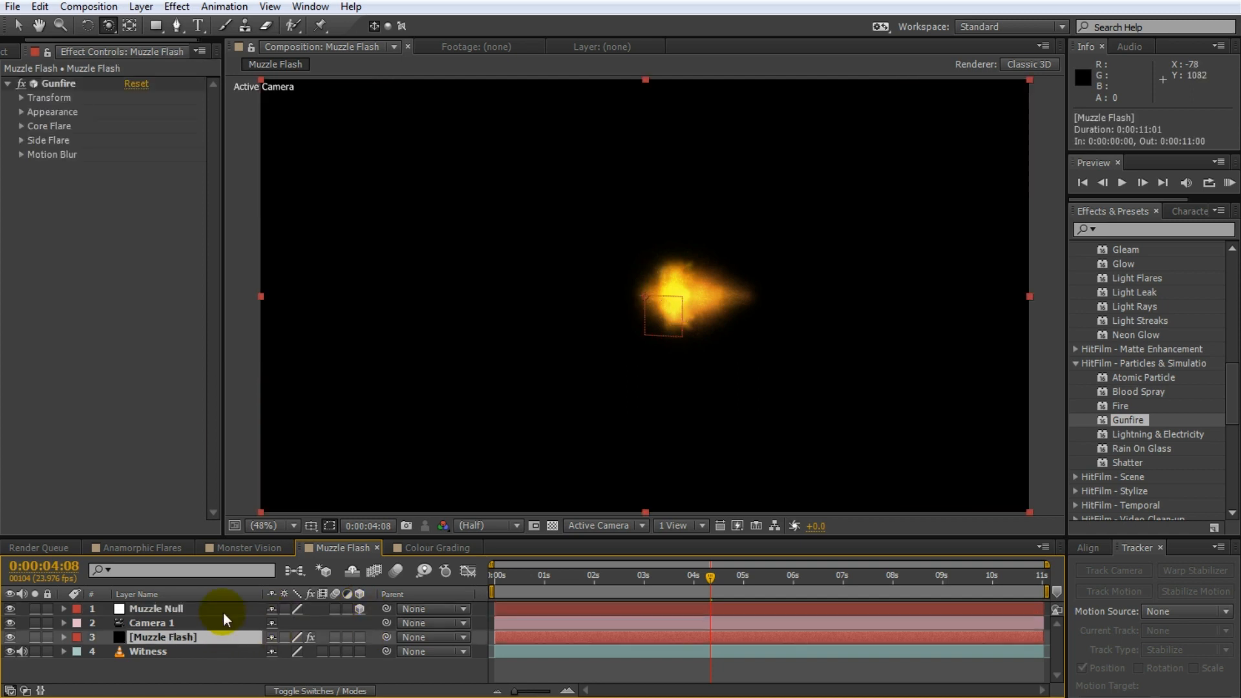
left_click(22, 98)
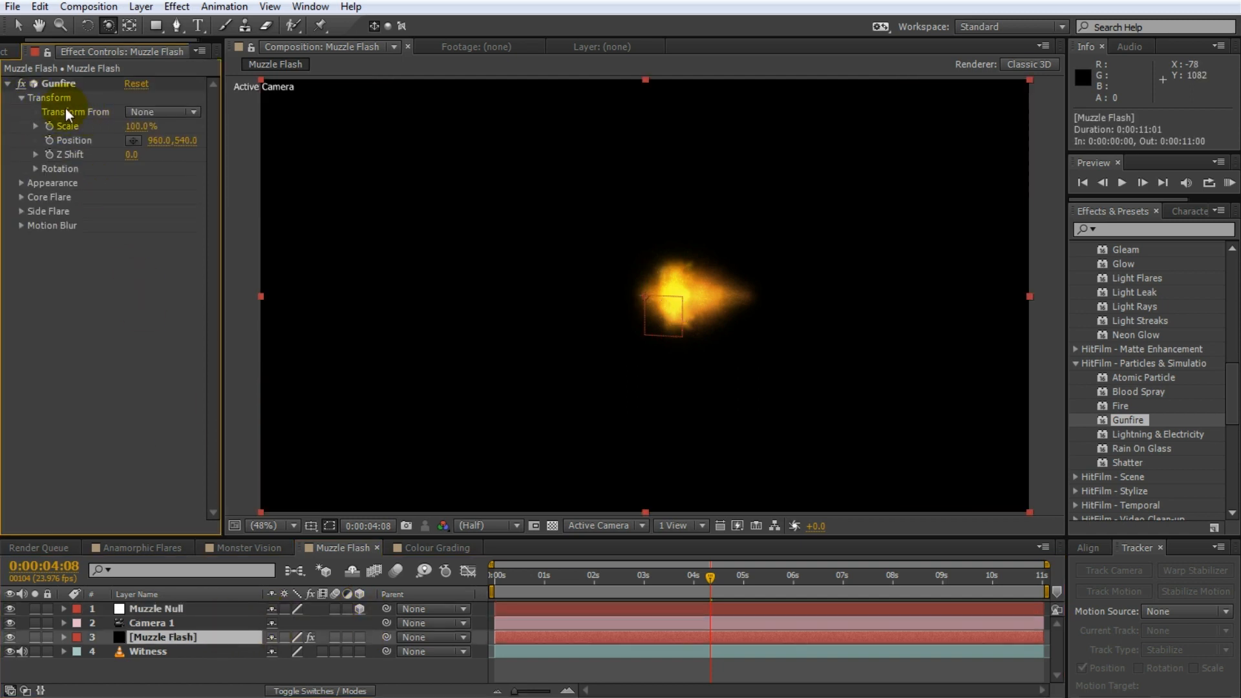
left_click(159, 114)
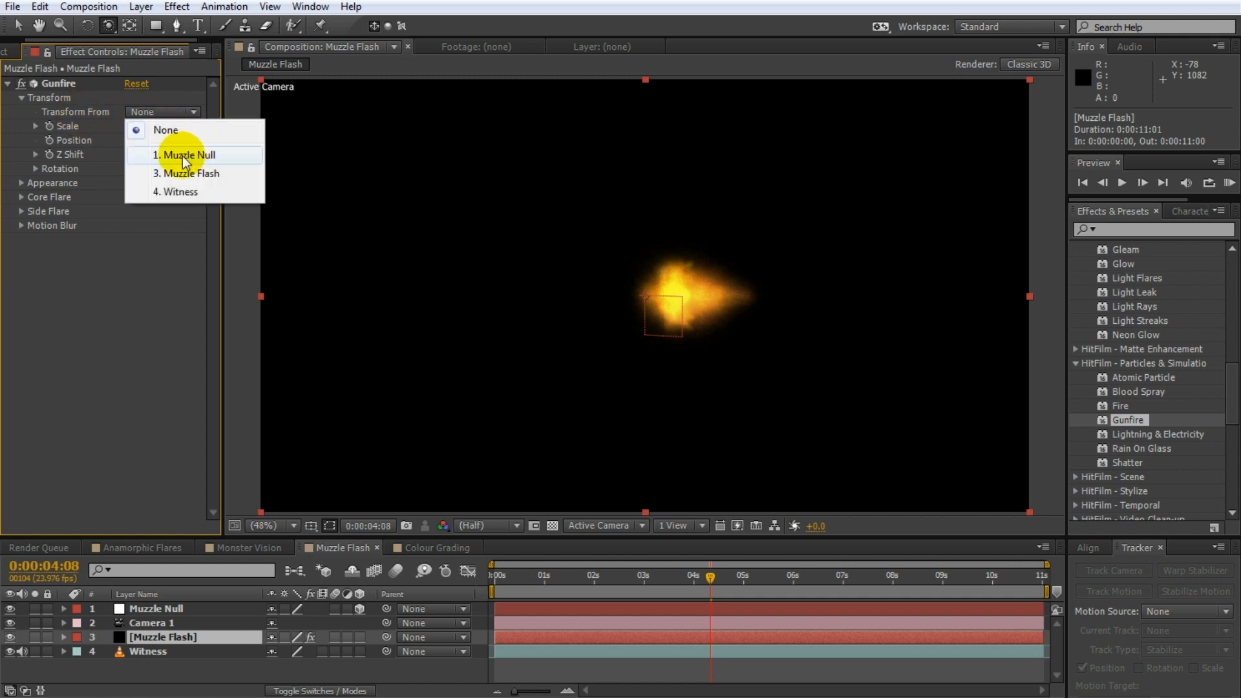
left_click(187, 161)
- Orbit the camera around the muzzle flash and move it closer, so the flash is framed larger and nearly side-on
left_click_drag(752, 378, 712, 167)
key("c")
key("c")
key("c")
left_click_drag(746, 308, 811, 412)
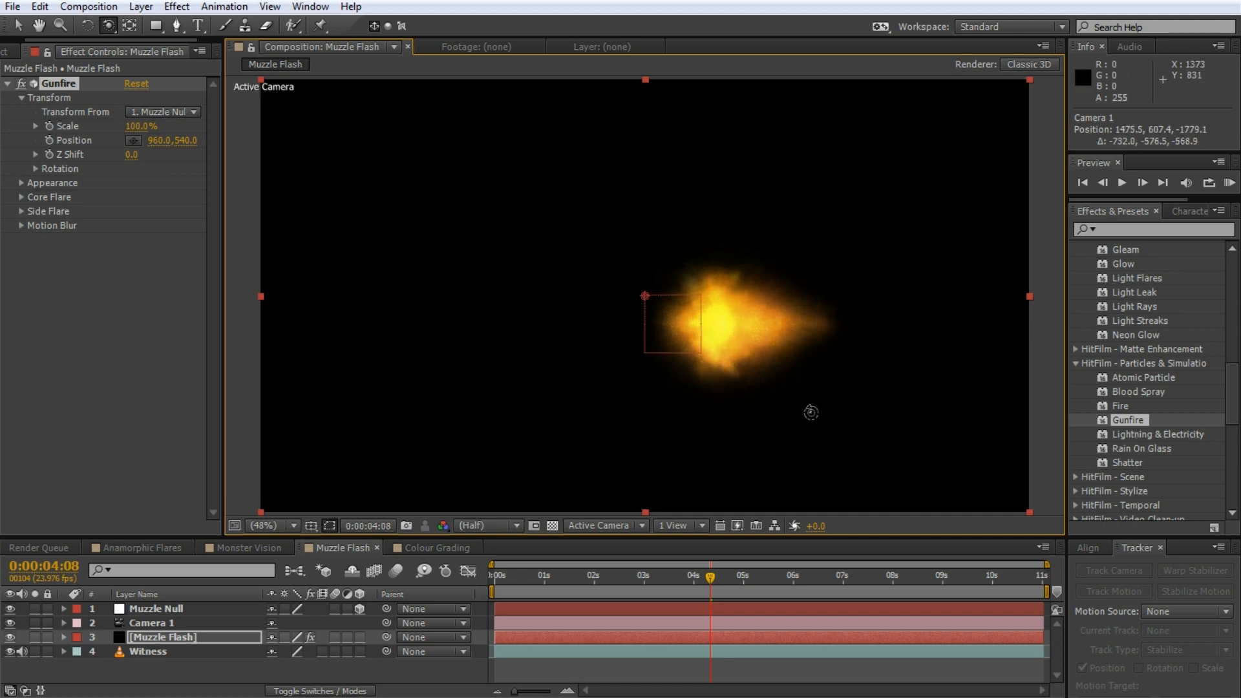
key("v")
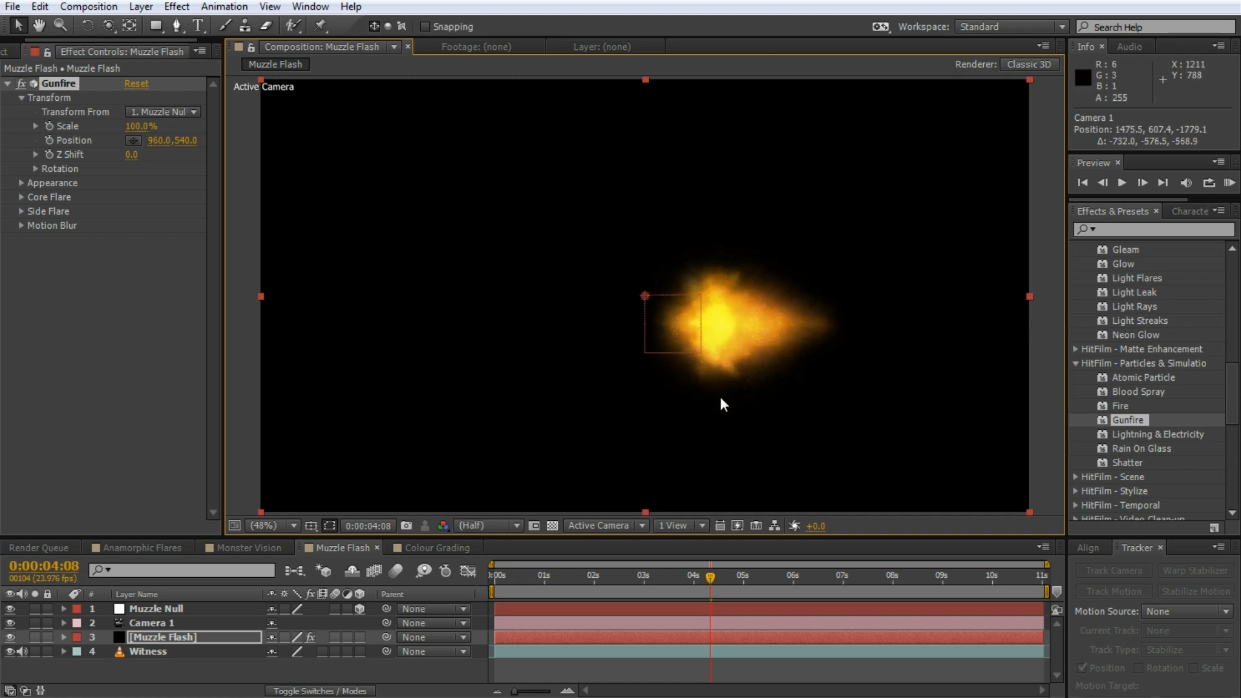
- Set the blending mode of the Muzzle Flash layer to Screen
key("F4")
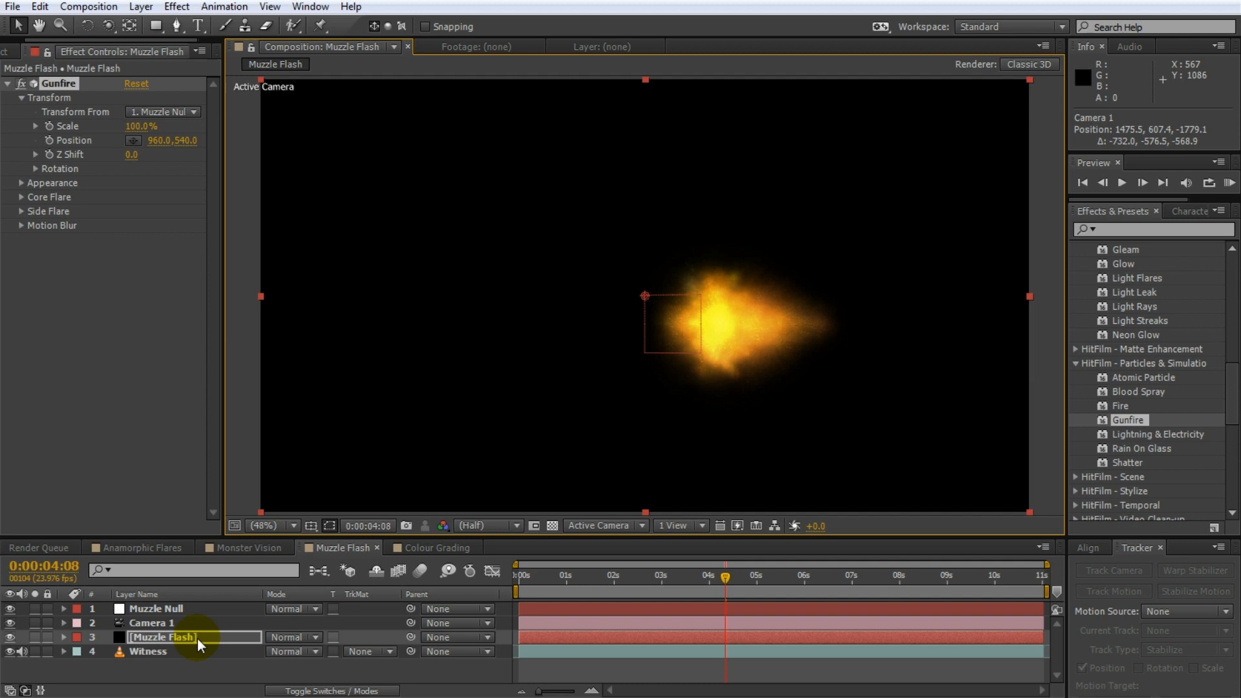
left_click(308, 637)
left_click(350, 271)
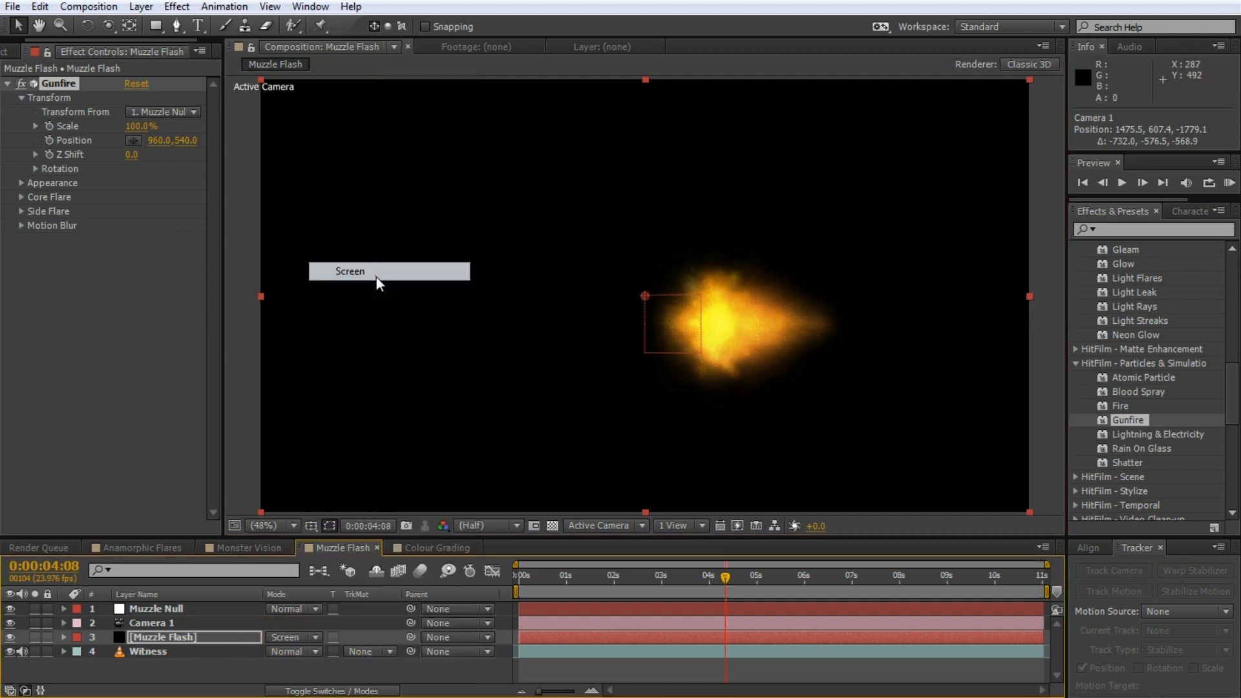
- Move the Muzzle Null to the man's gun and, at 0:00:04:07, rotate its Z orientation to about 353.6°
left_click(645, 263)
left_click_drag(645, 264, 561, 200)
key("Page_Up")
key("w")
key("v")
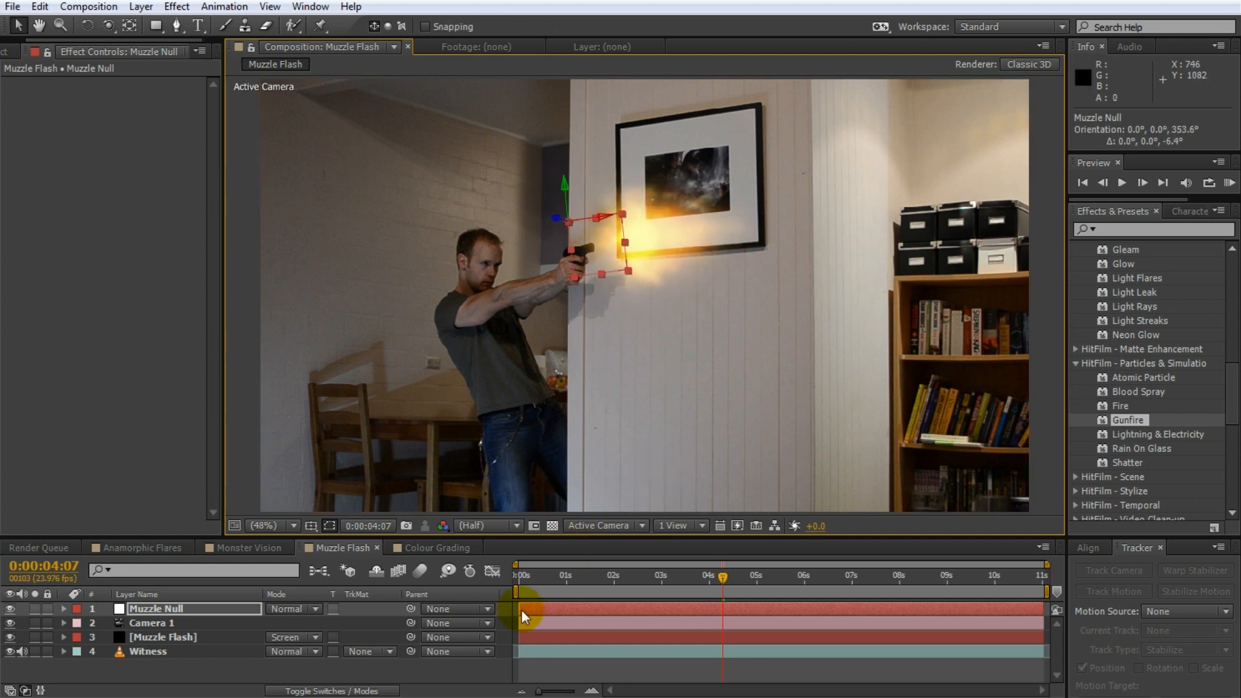
- Trim the Muzzle Flash layer to the two frames from 0:00:04:07 to 0:00:04:08
left_click_drag(522, 639, 722, 645)
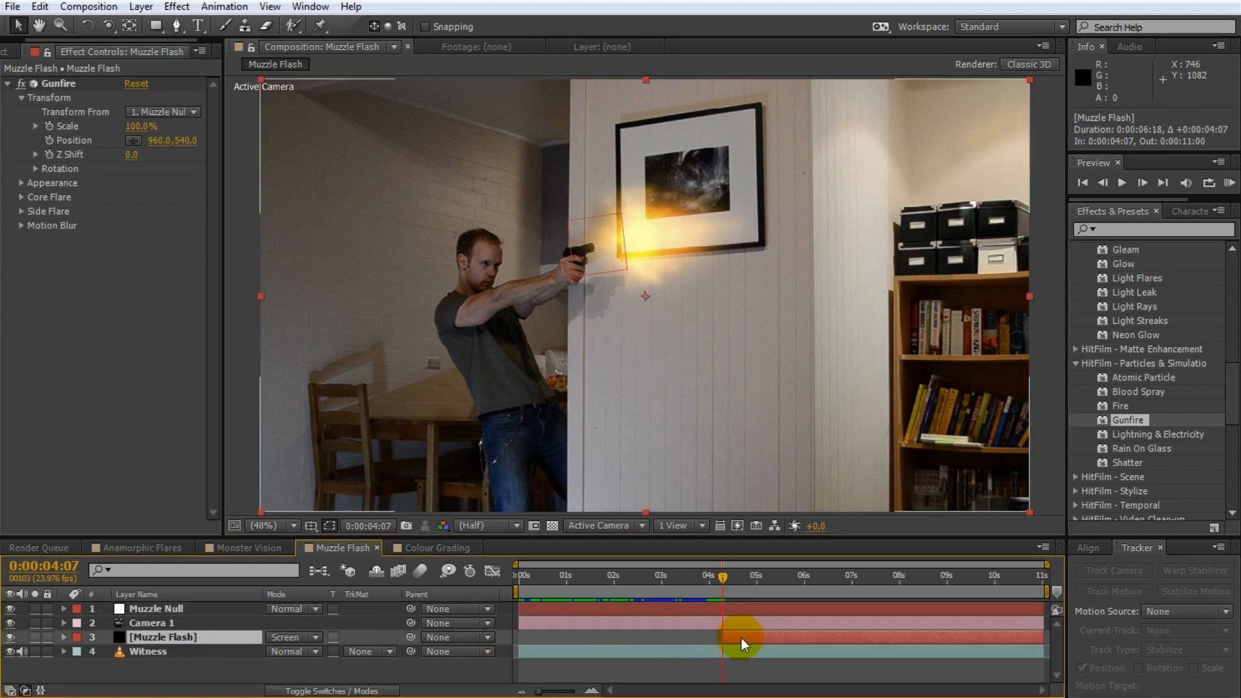
key("Page_Down")
left_click_drag(1042, 638, 732, 665)
- Hide the Muzzle Null layer and preview the gunshot from 0:00:02:23
left_click_drag(725, 578, 679, 588)
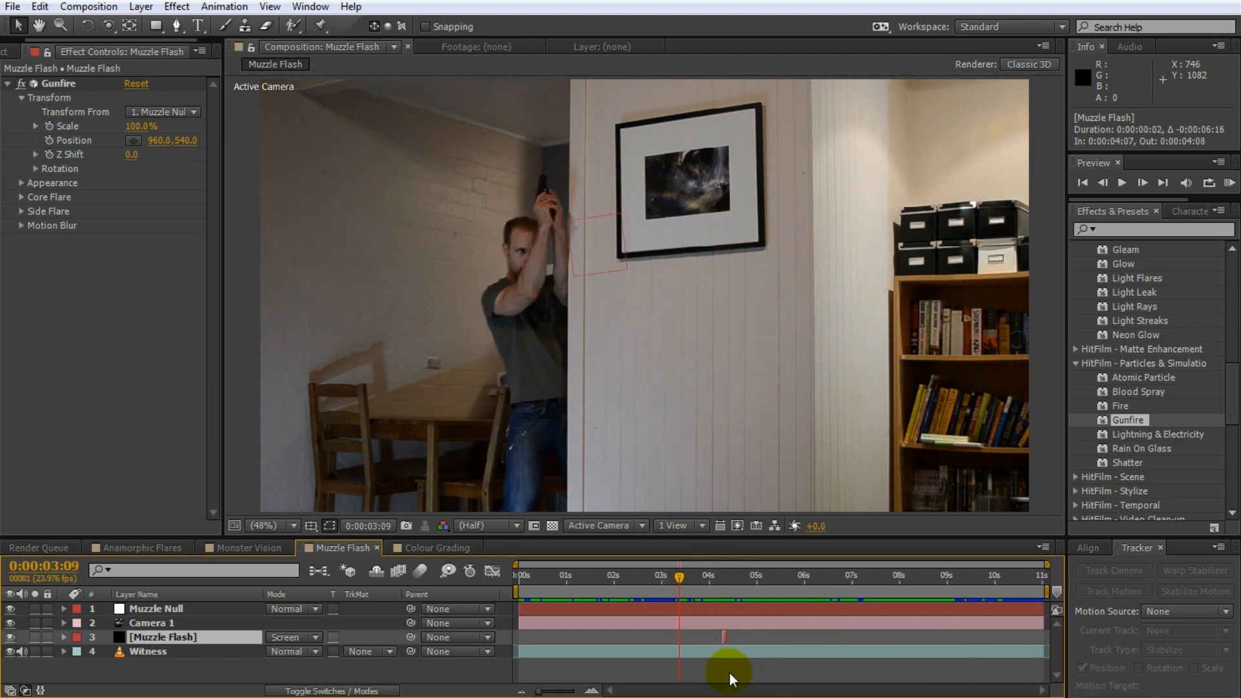
left_click(10, 608)
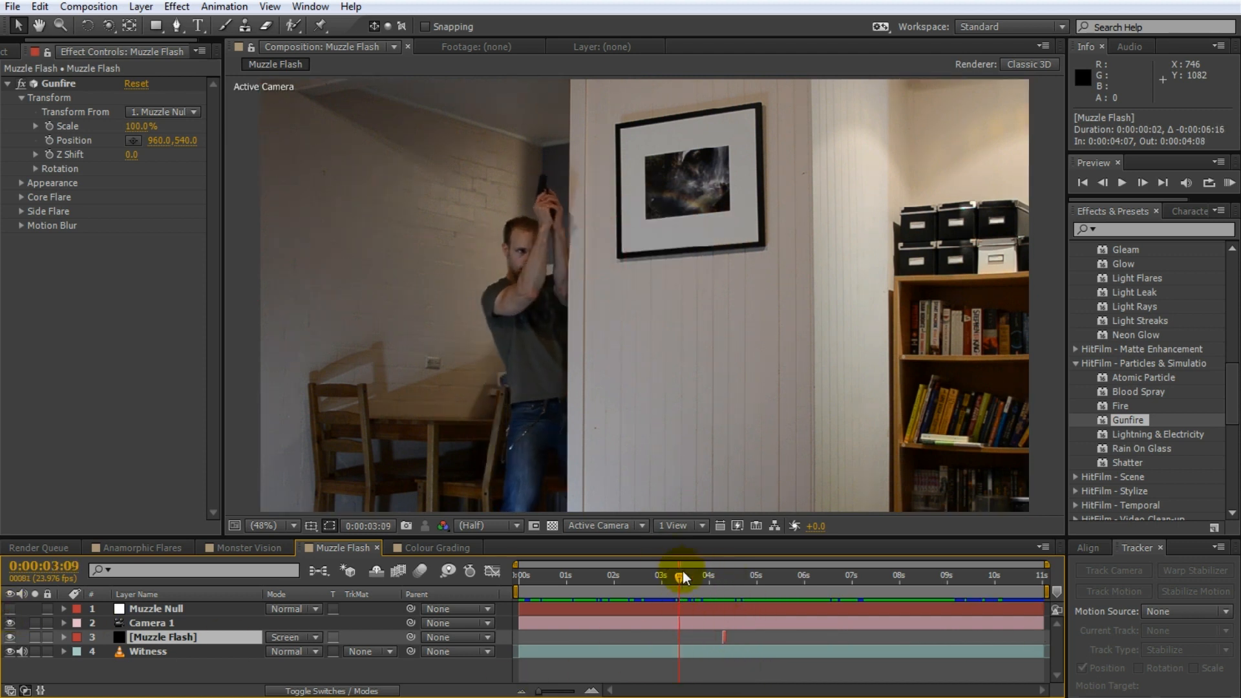
left_click_drag(680, 567, 662, 579)
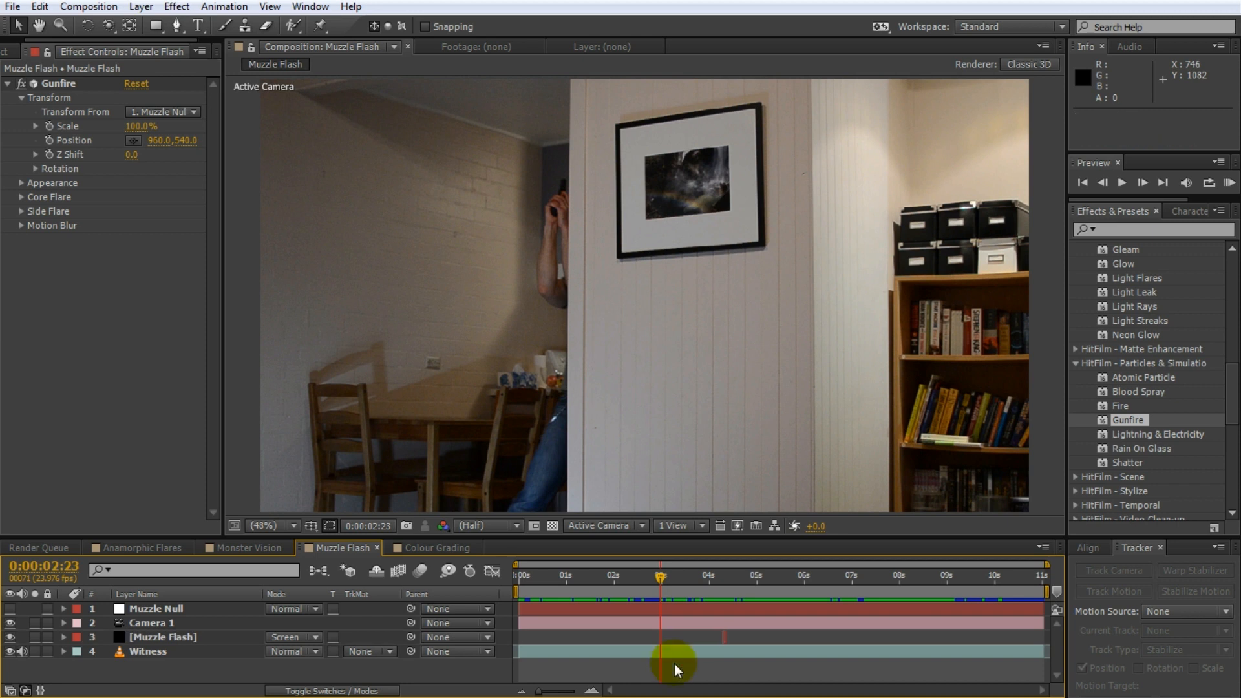
key("space")
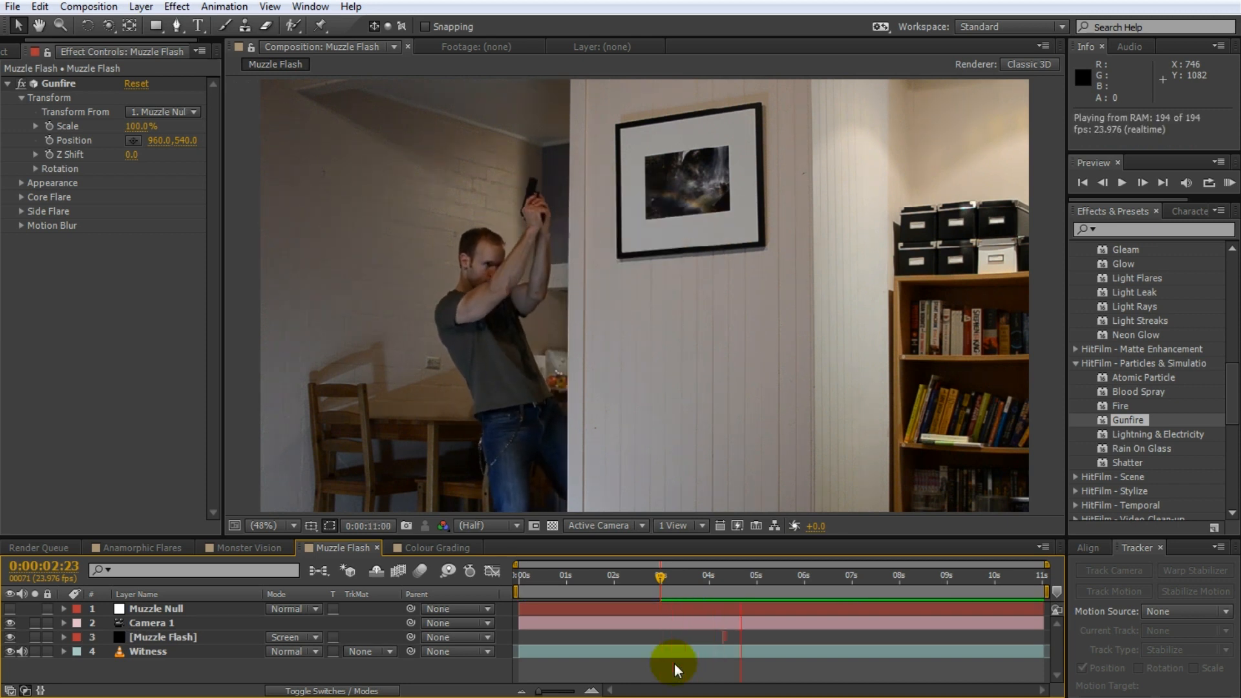
key("space")
- Apply the HitFilm Glow effect to the Muzzle Flash layer with threshold 22%, radius 160 and Add blending
left_click_drag(800, 572, 723, 599)
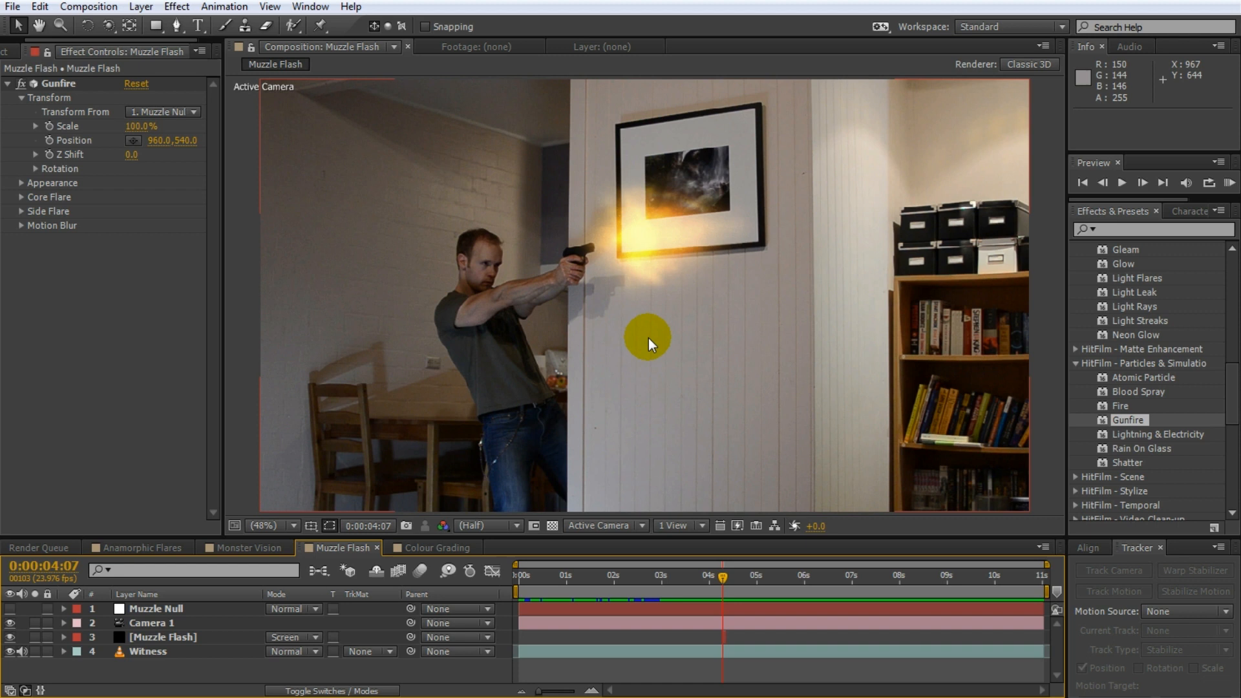
scroll(1145, 316, "up", 3)
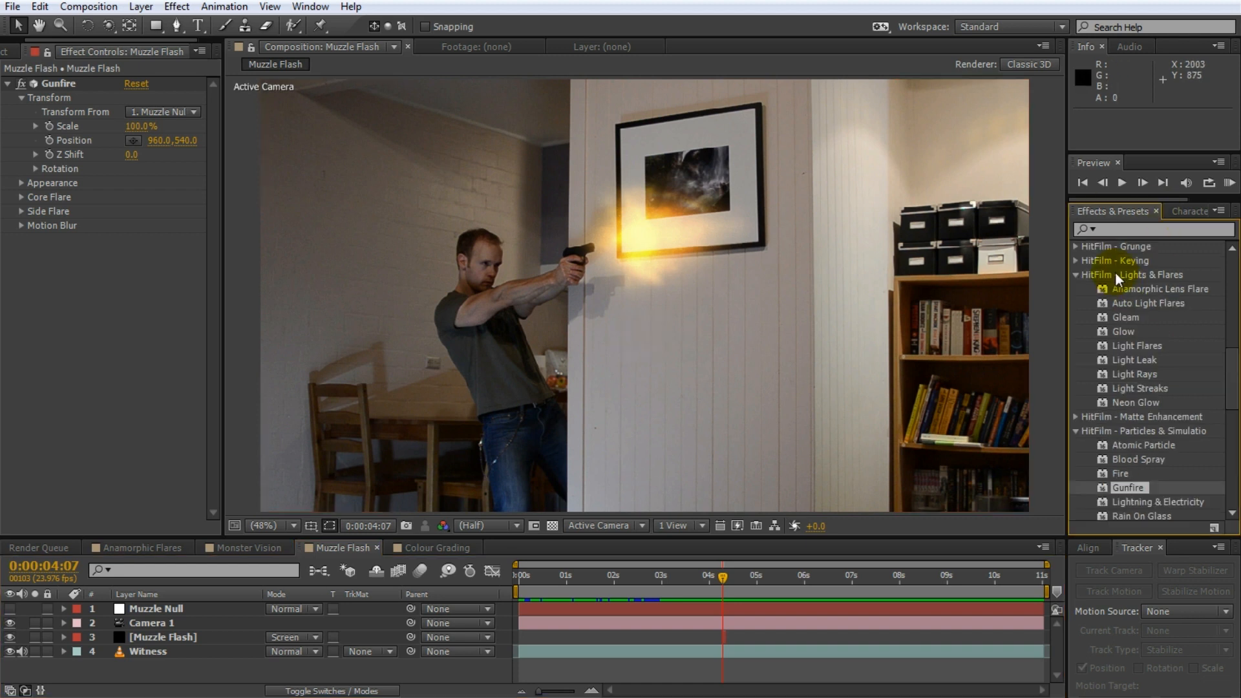
left_click_drag(1123, 332, 129, 638)
left_click_drag(137, 268, 163, 282)
left_click(167, 298)
left_click(171, 351)
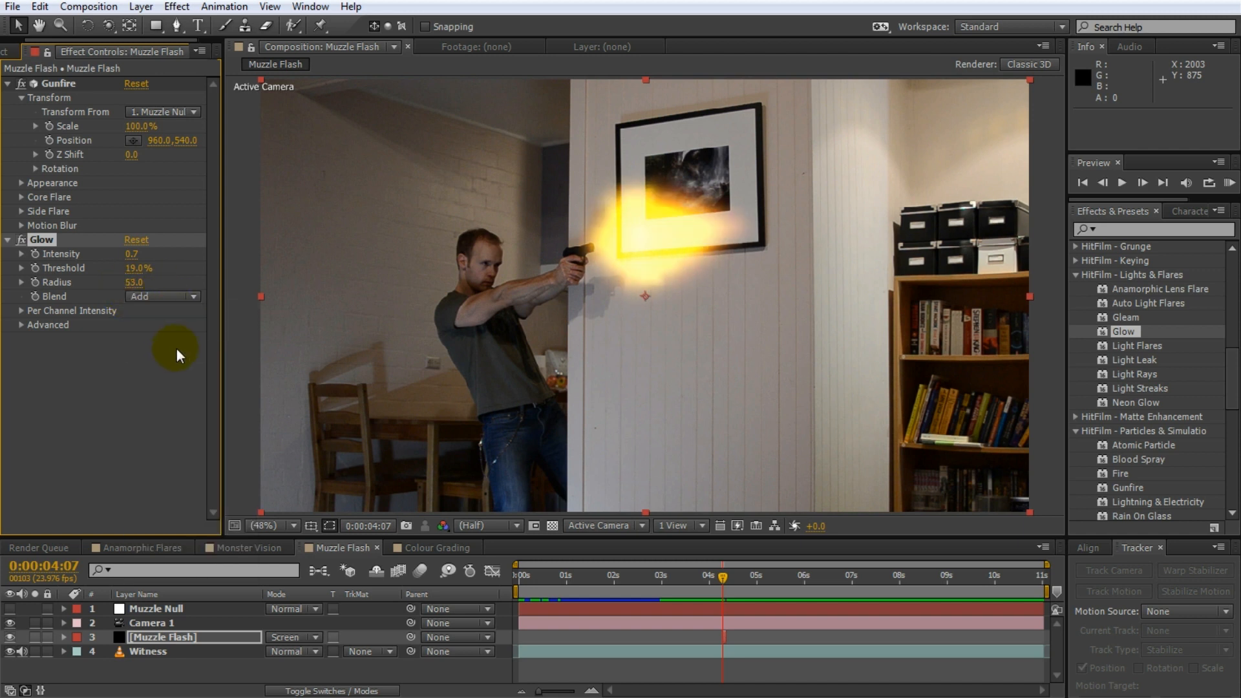
left_click_drag(133, 267, 218, 276)
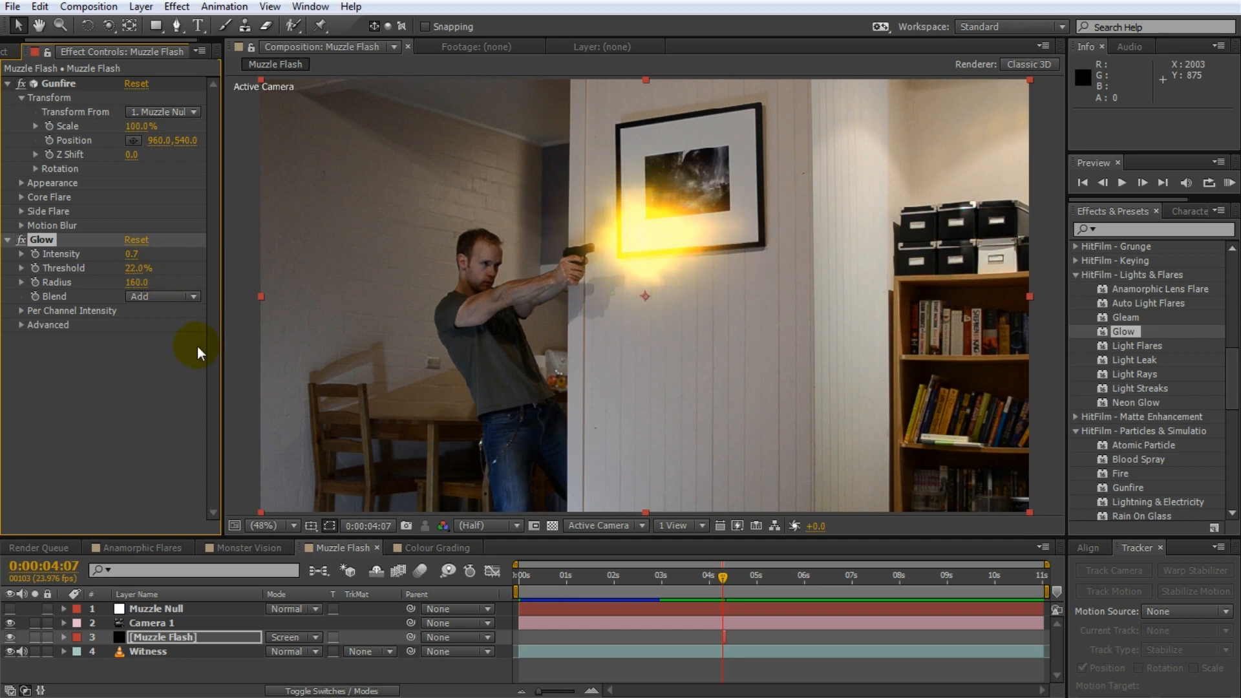
- Apply the HitFilm Witness Protection effect to the Witness footage and place its pixelation over the man's head
scroll(1159, 347, "up", 3)
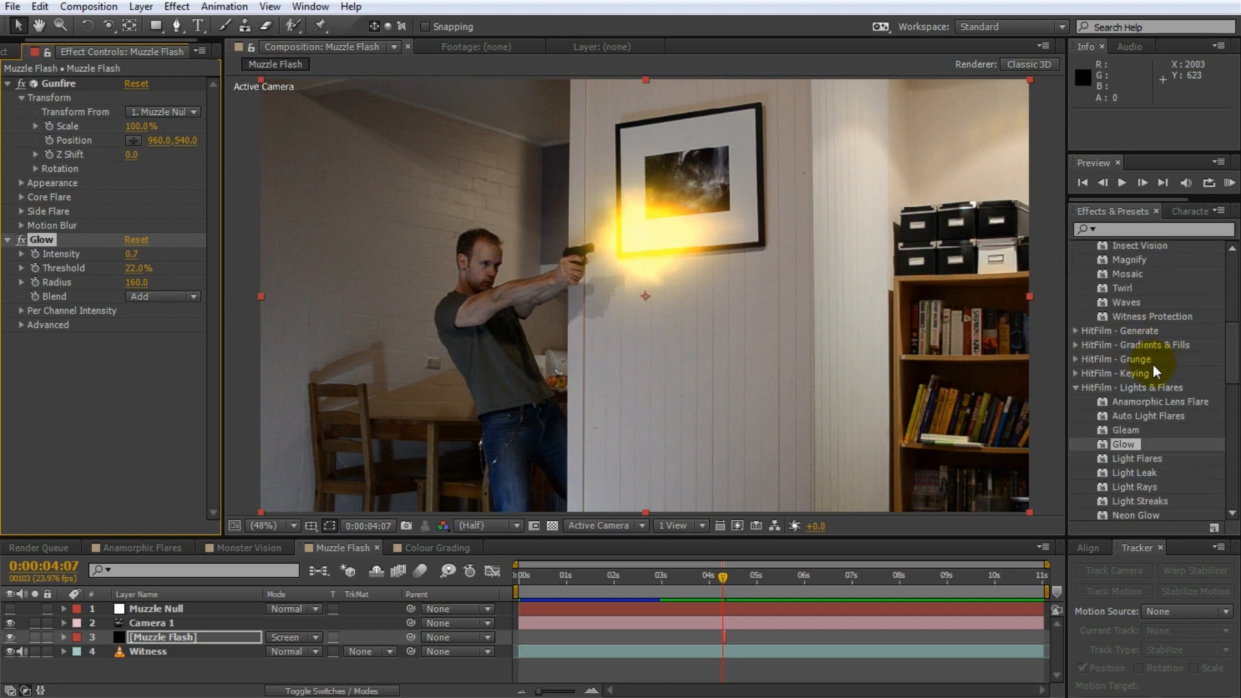
scroll(1153, 366, "up", 2)
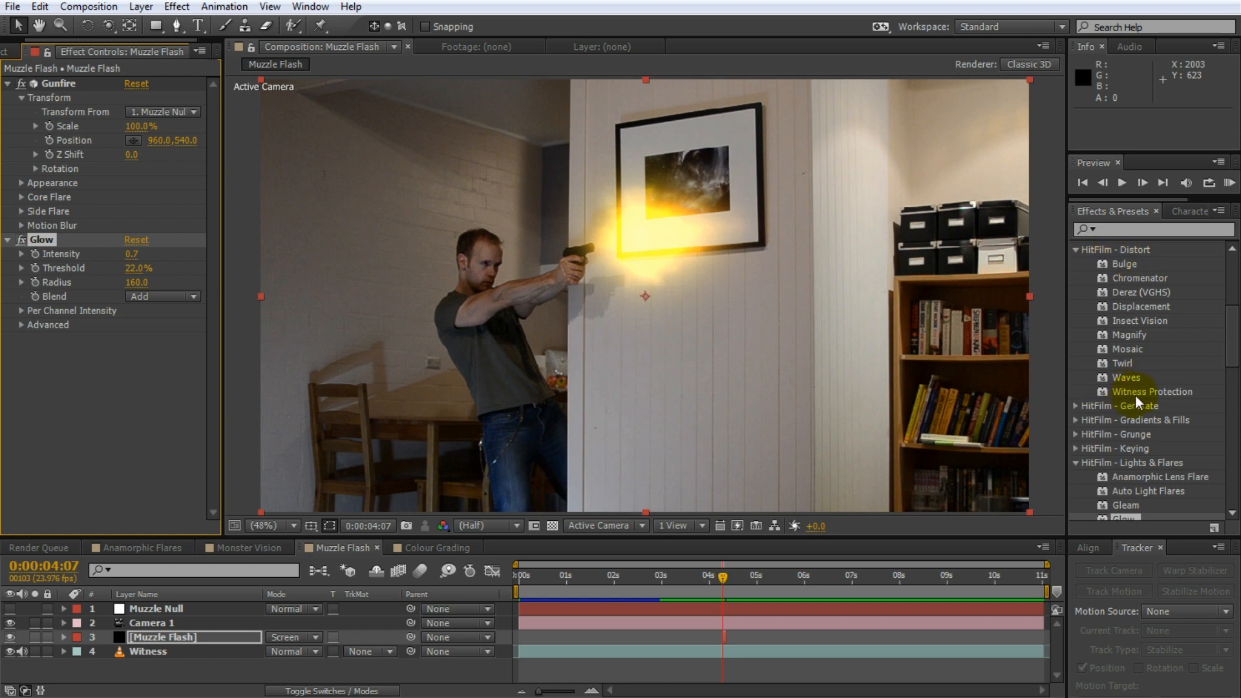
left_click_drag(1144, 392, 168, 645)
left_click_drag(646, 296, 483, 277)
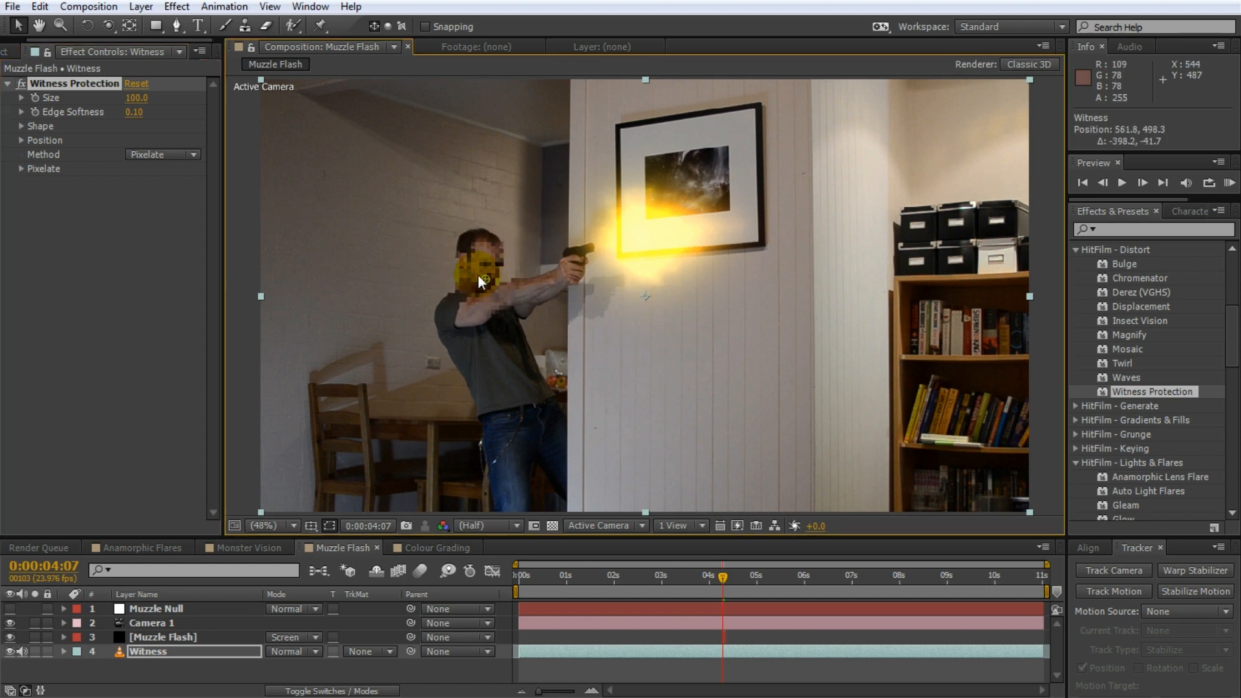
- Centre the pixelation on the man's face and set its size to 122 and edge softness to 0.13
scroll(479, 275, "up", 3)
left_click_drag(616, 313, 609, 282)
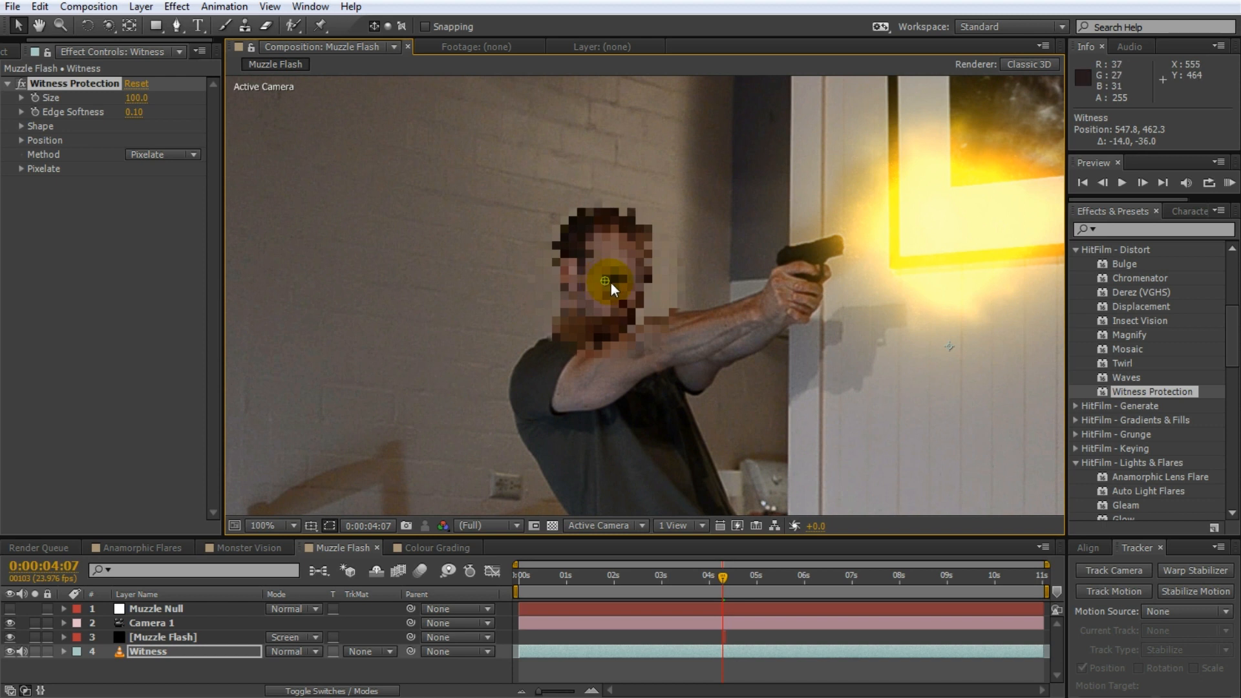
left_click_drag(137, 98, 167, 122)
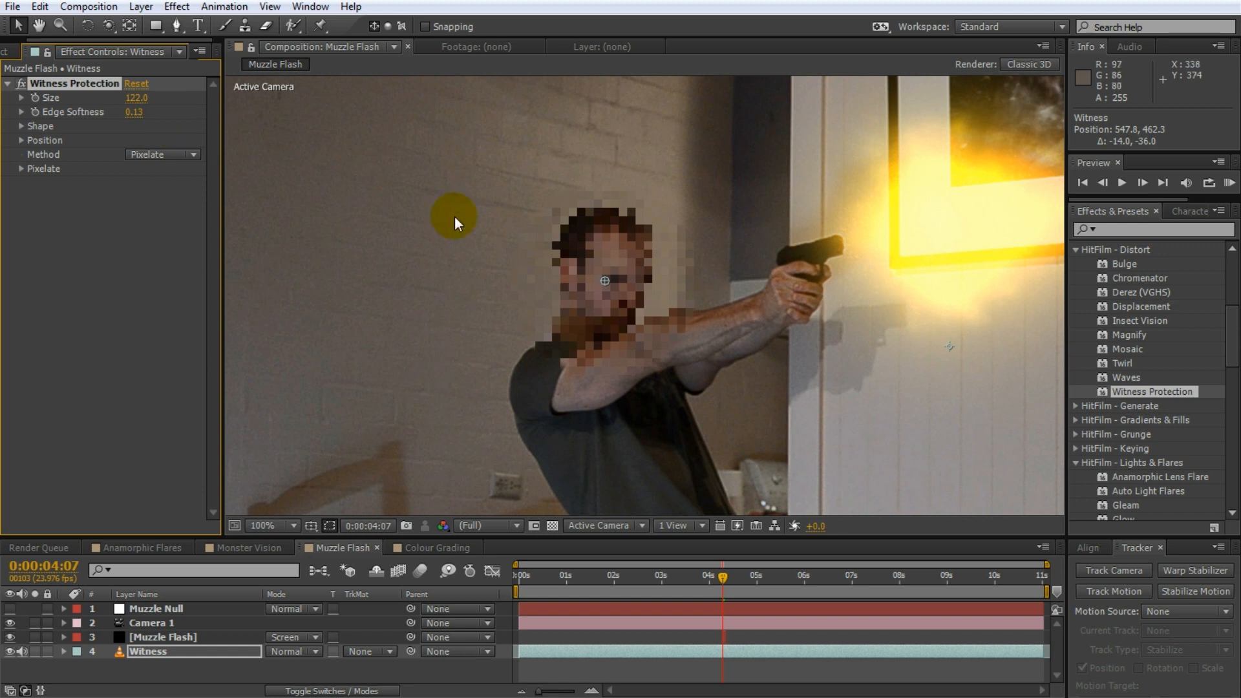
- Open the Colour Grading composition, scrub to 0:00:03:21, and examine the HitFilm Color Correction and Color Grading effects
left_click(433, 544)
left_click_drag(533, 578, 868, 630)
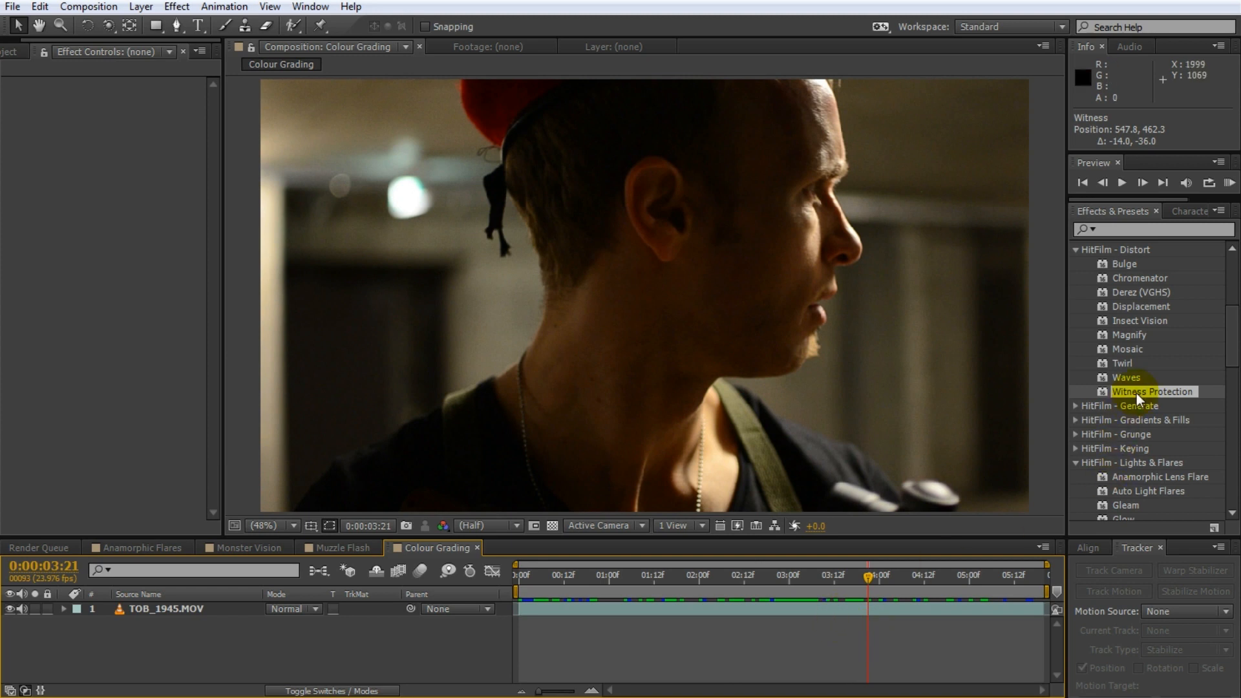
scroll(1138, 392, "up", 4)
left_click(1076, 401)
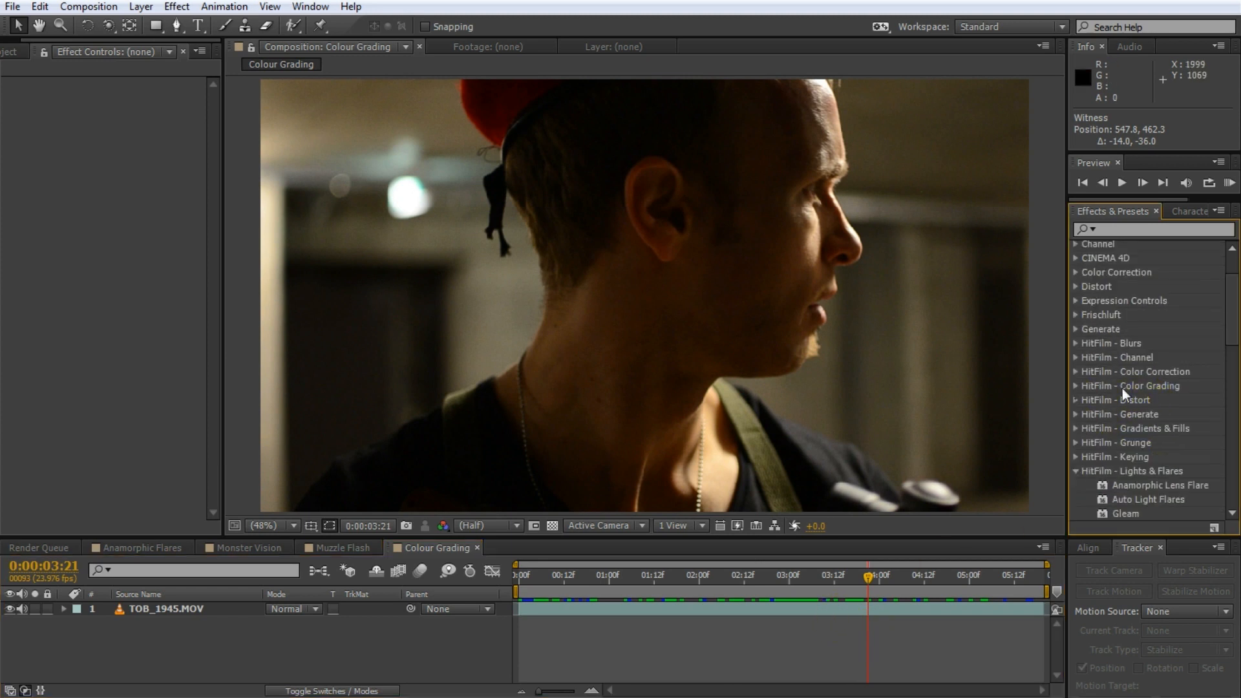
scroll(1144, 371, "down", 2)
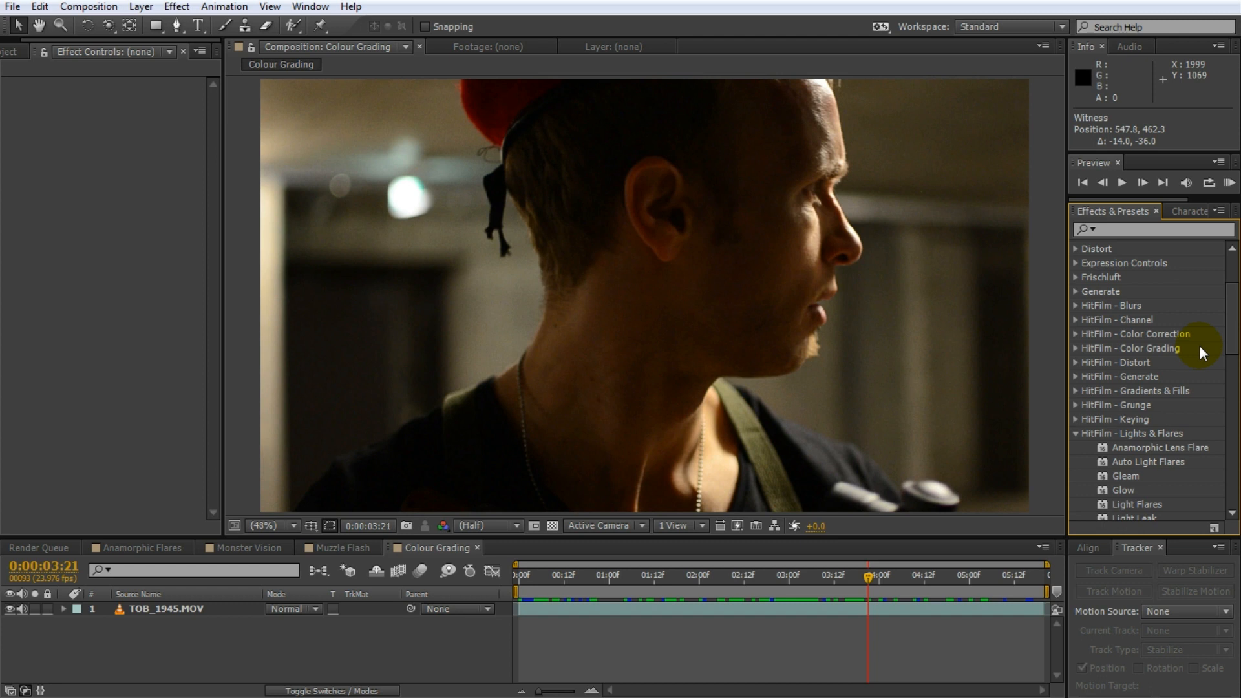
left_click(1077, 333)
scroll(1140, 337, "down", 1)
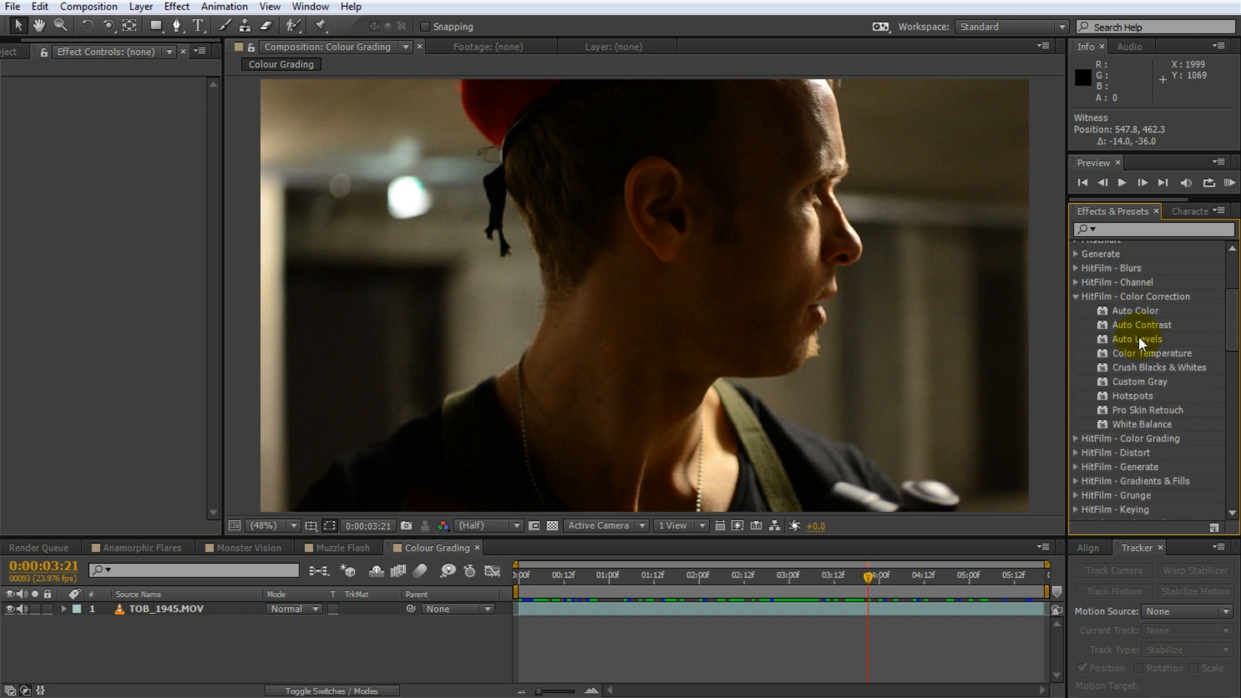
left_click(1075, 439)
scroll(1092, 423, "down", 4)
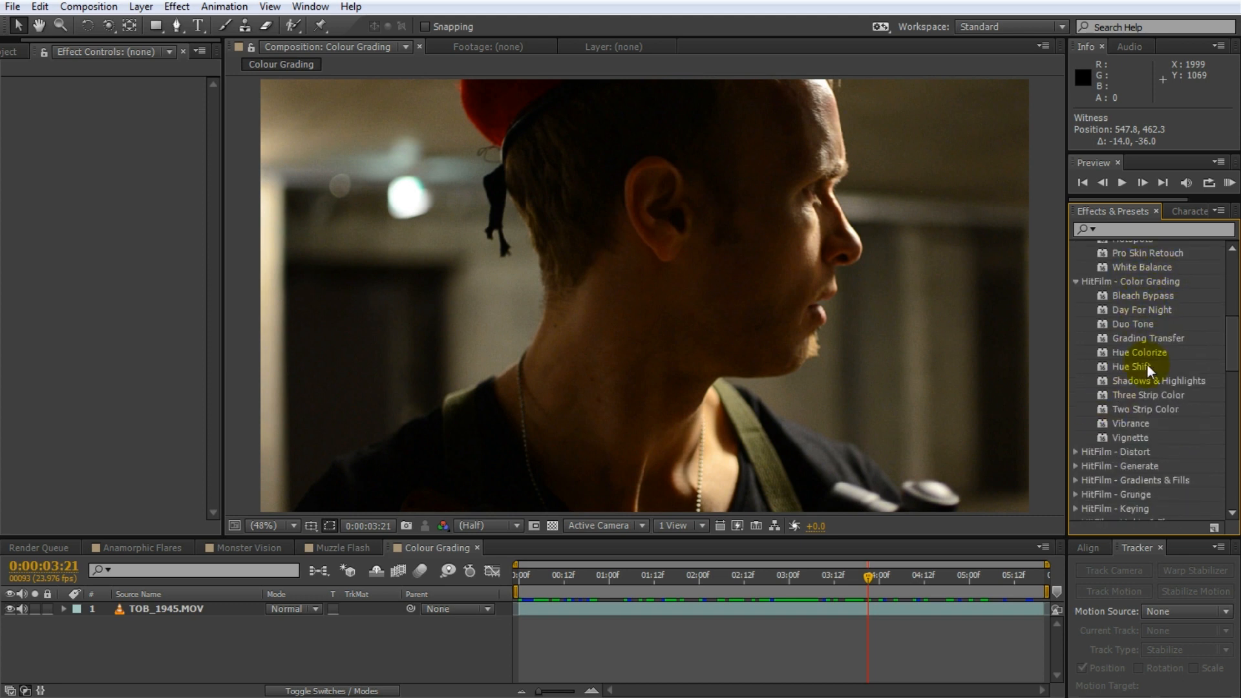
- Try the HitFilm Day For Night effect on the TOB_1945.MOV clip, scrub through it, and remove the effect
left_click_drag(1125, 309, 211, 607)
left_click_drag(536, 589, 936, 583)
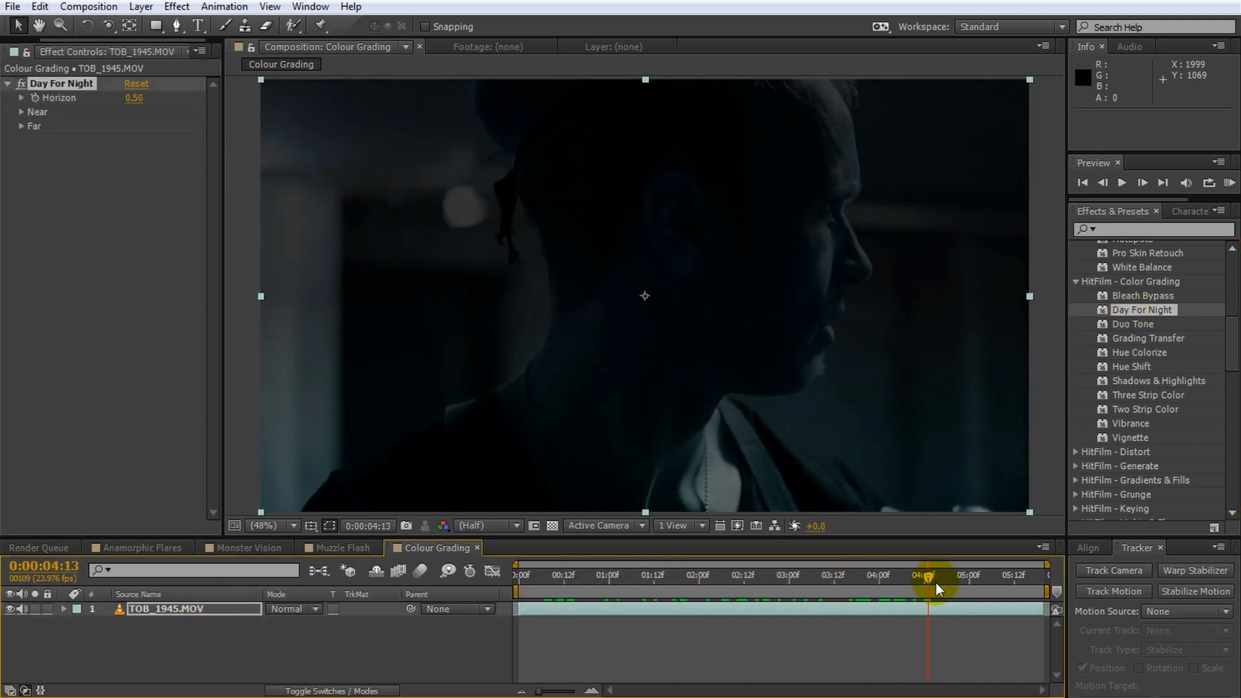
key("Delete")
- Apply the HitFilm Bleach Bypass effect to TOB_1945.MOV with amount 39% and brightness 72, and scrub to 0:00:02:10
left_click_drag(1138, 296, 80, 113)
left_click_drag(769, 563, 624, 578)
left_click_drag(133, 99, 192, 120)
left_click_drag(627, 577, 738, 571)
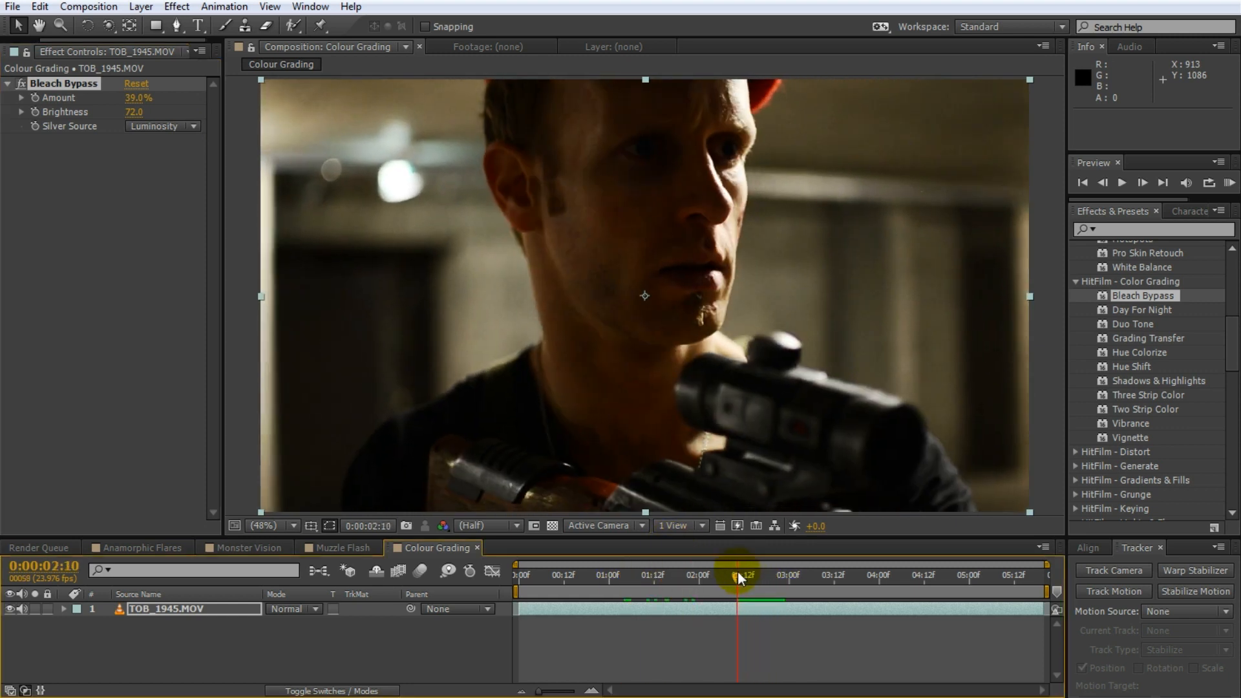
- Try the HitFilm Vignette effect on the TOB_1945.MOV clip with width 2270, experiment with its opacity, and remove the effect
left_click(1135, 437)
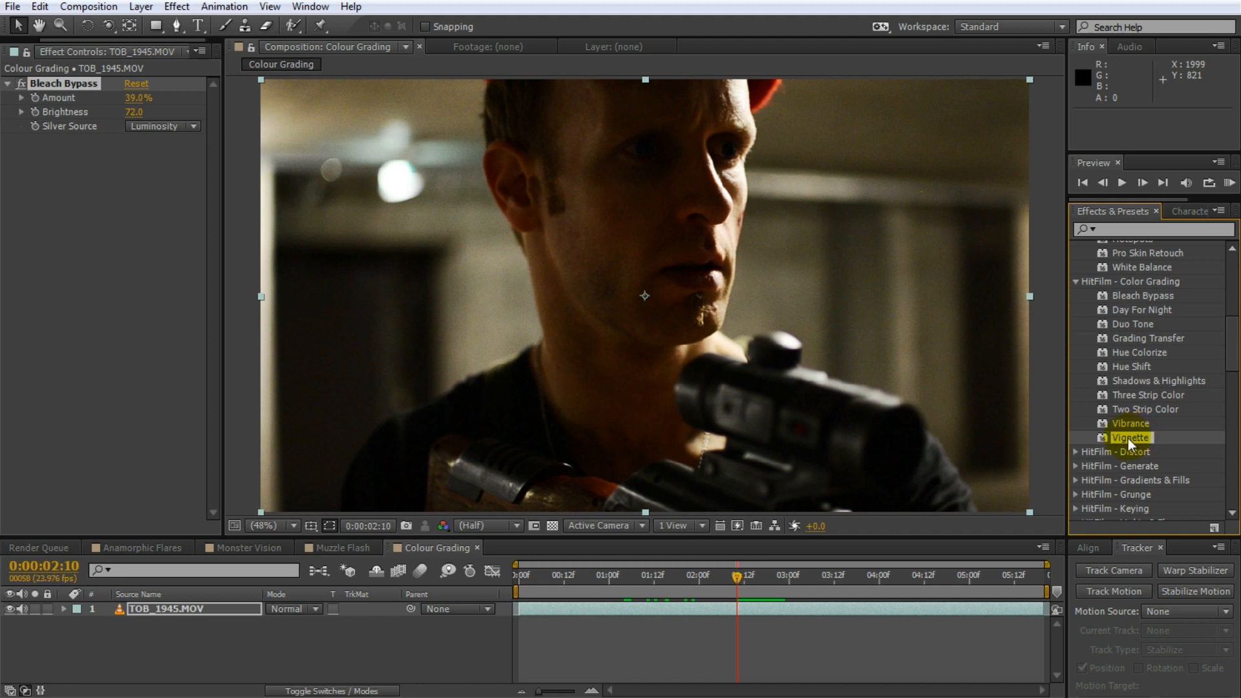
double_click(1127, 439)
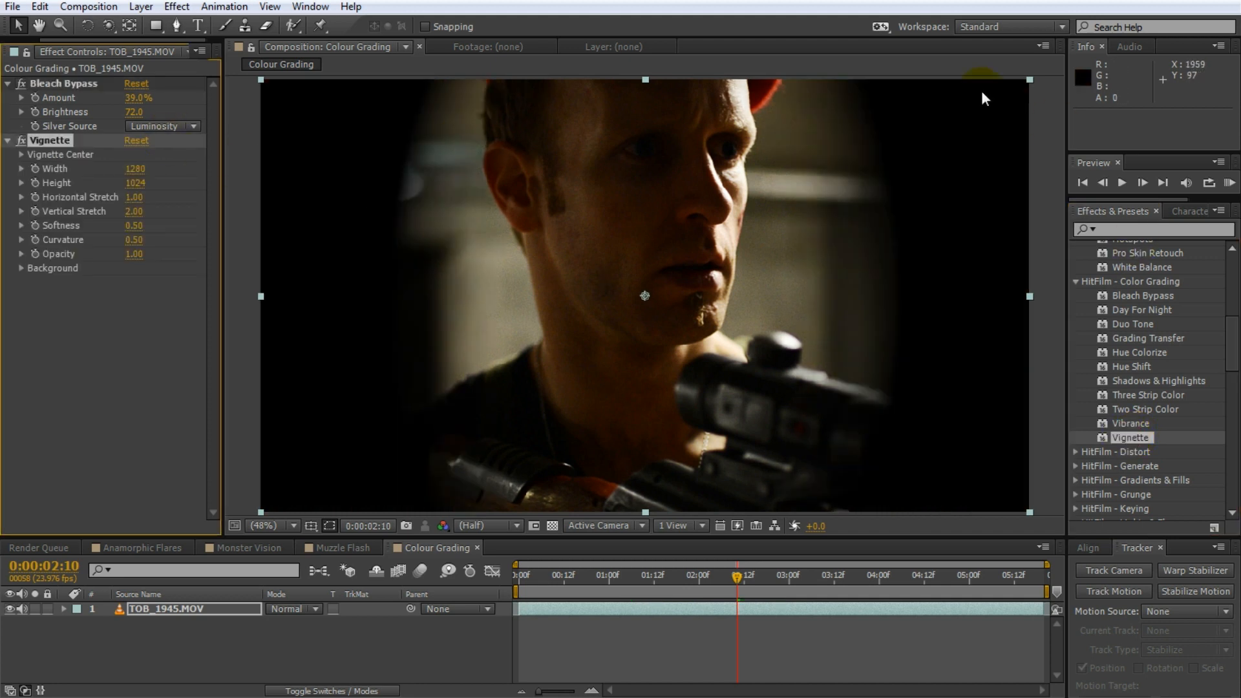
left_click_drag(135, 168, 226, 174)
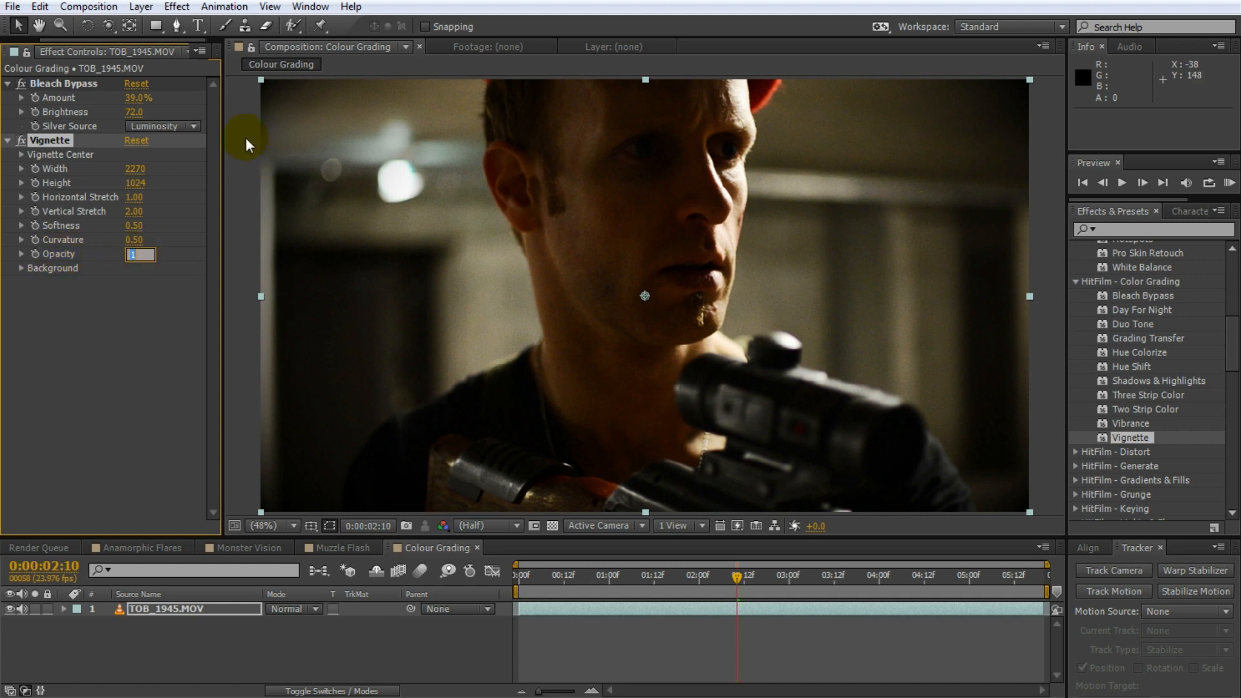
left_click(134, 254)
type("0.54")
key("Return")
left_click_drag(99, 255, 175, 264)
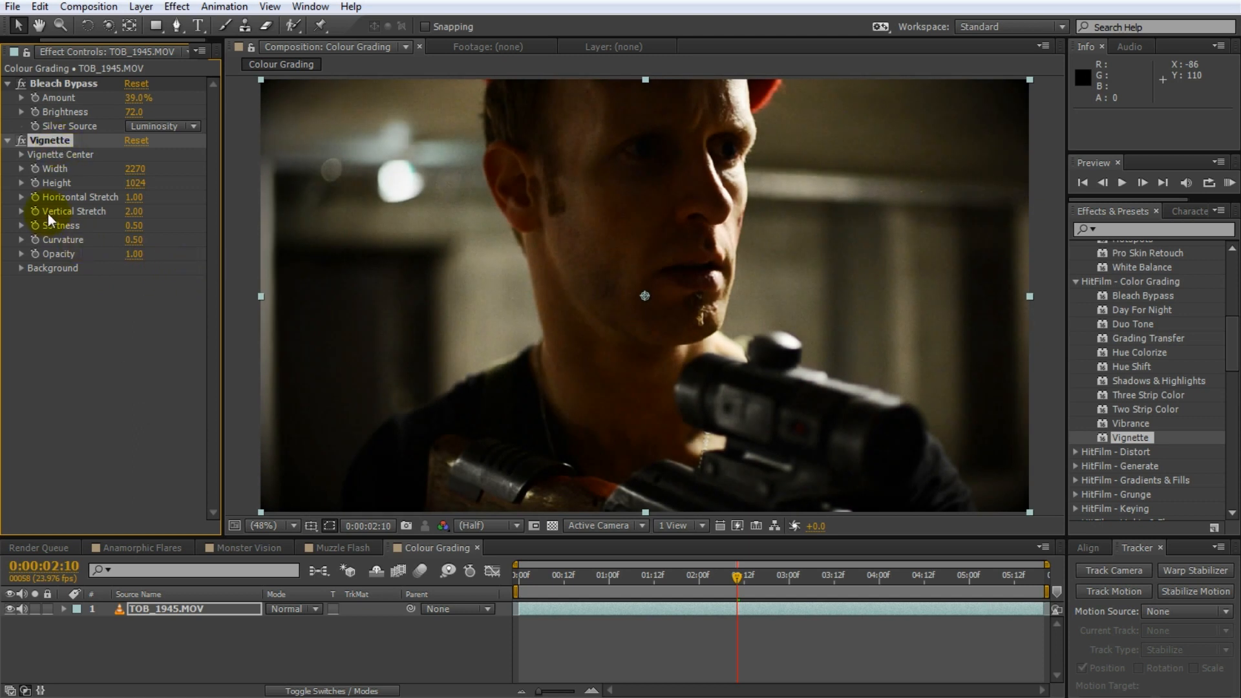
key("Delete")
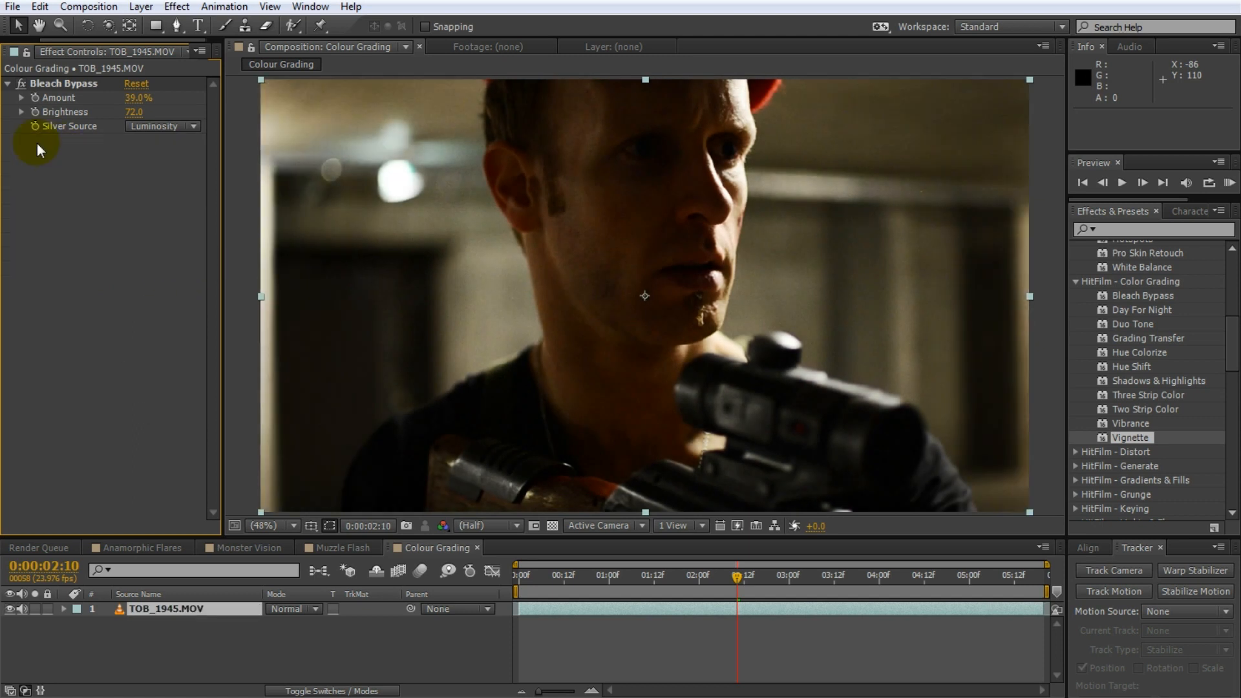
- Create a white 1920 x 1080 px solid named Vignette above the TOB_1945.MOV clip
right_click(182, 618)
mouse_move(227, 442)
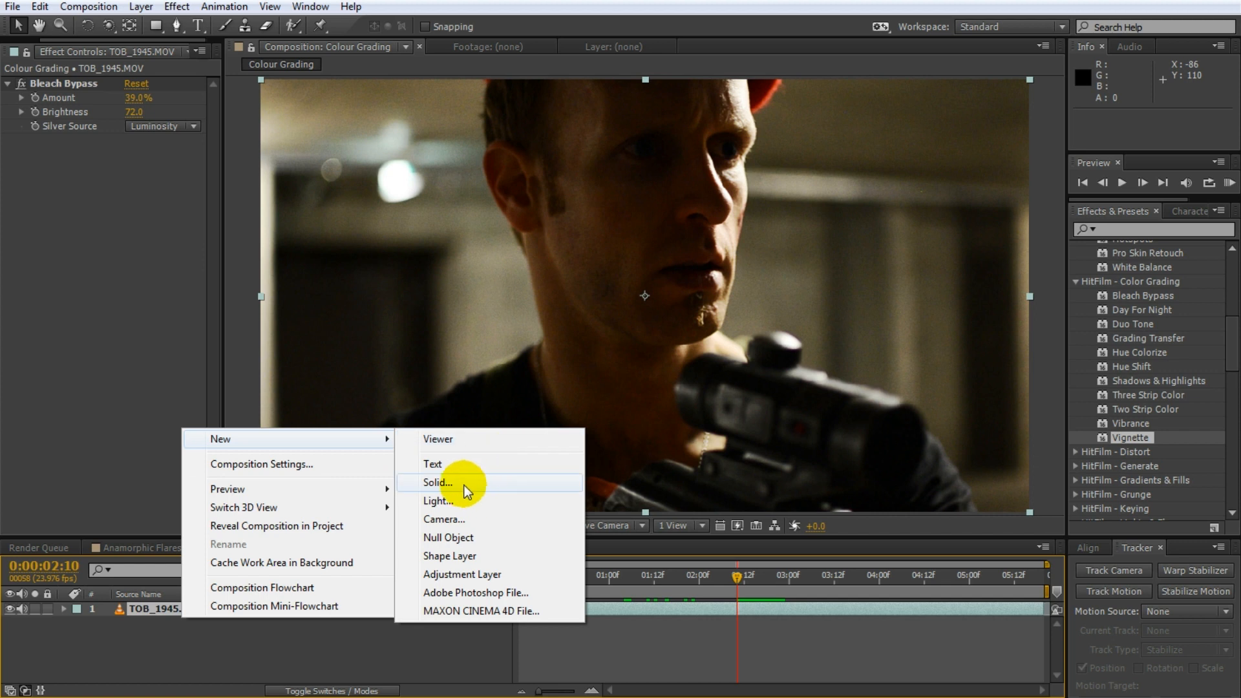
left_click(507, 483)
left_click(634, 495)
left_click_drag(593, 424, 355, 210)
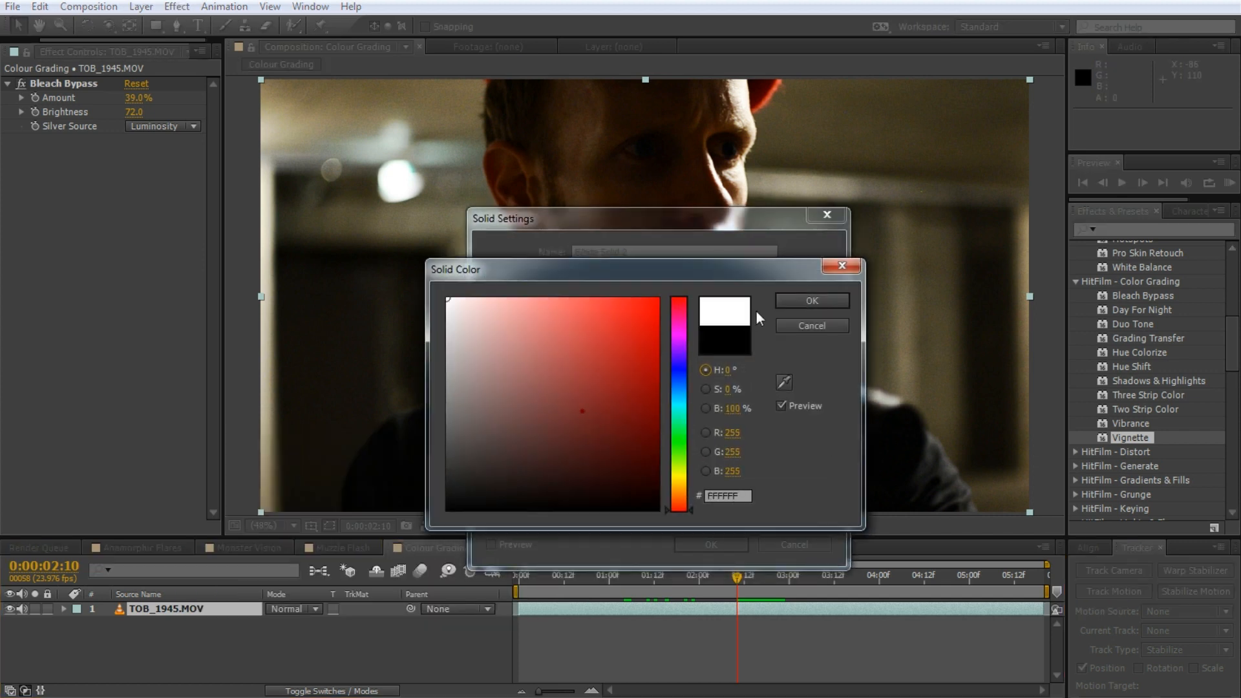
left_click(783, 303)
triple_click(588, 244)
type("Vignette")
left_click(727, 544)
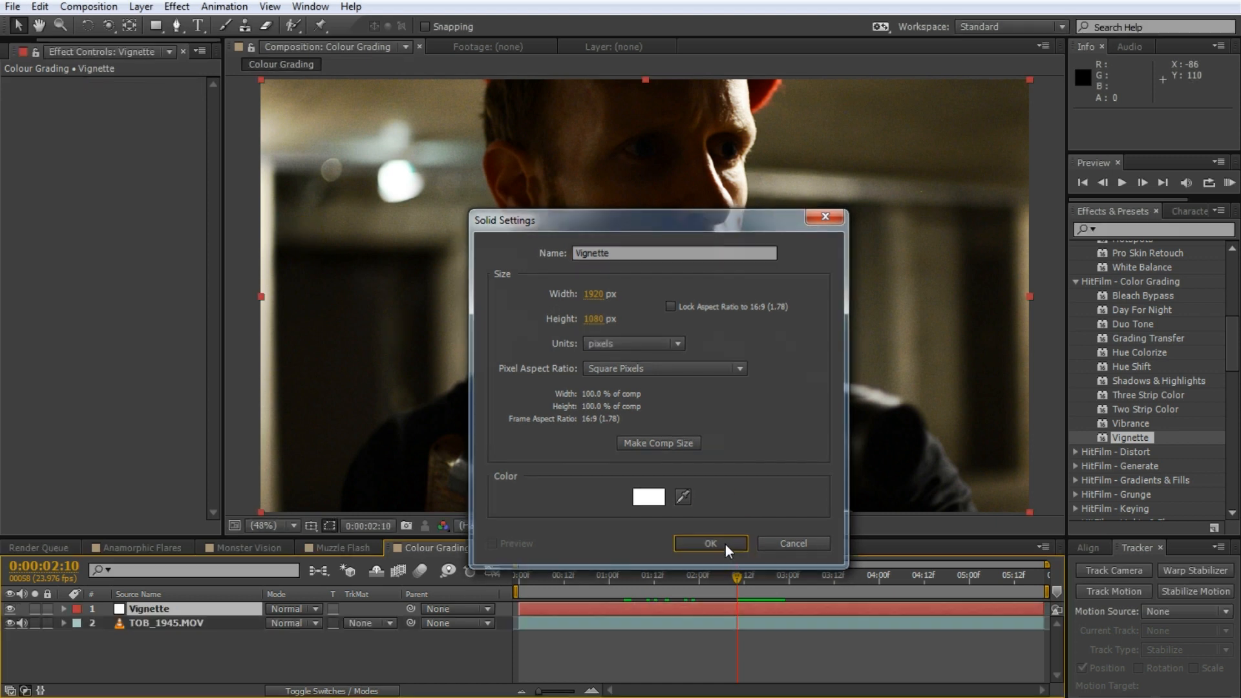
- Apply the HitFilm Vignette effect to the white Vignette solid and set its width to 2140
double_click(1129, 438)
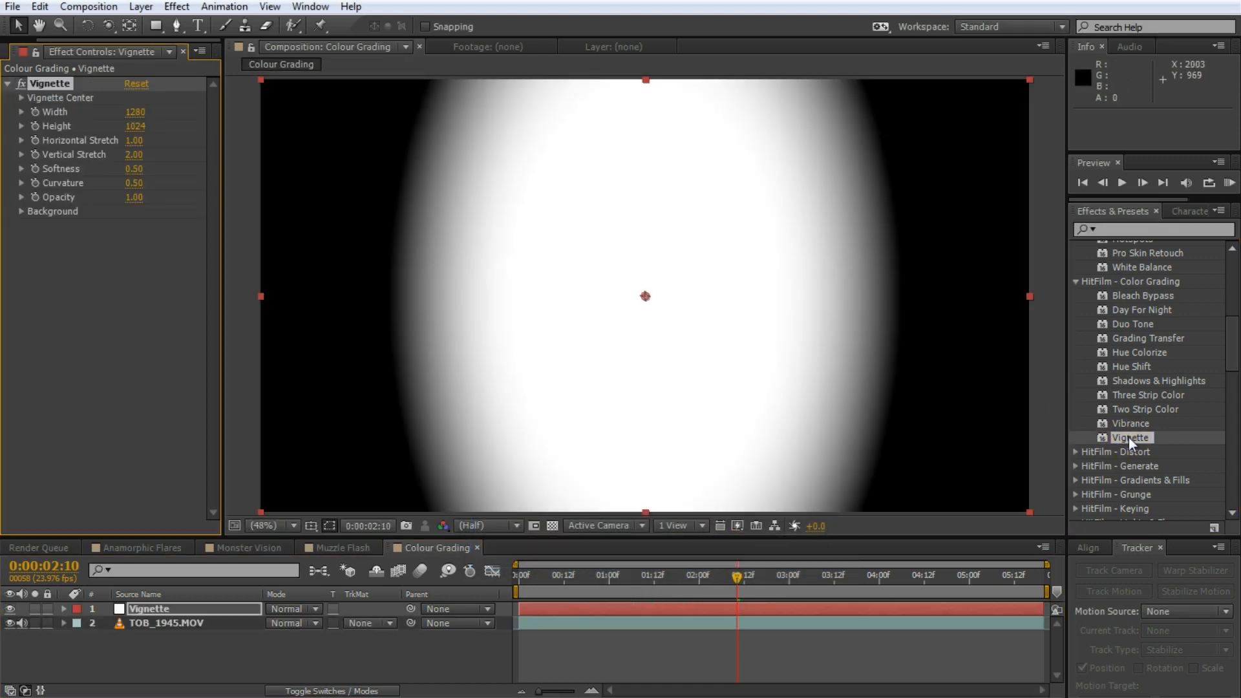
left_click_drag(135, 111, 225, 129)
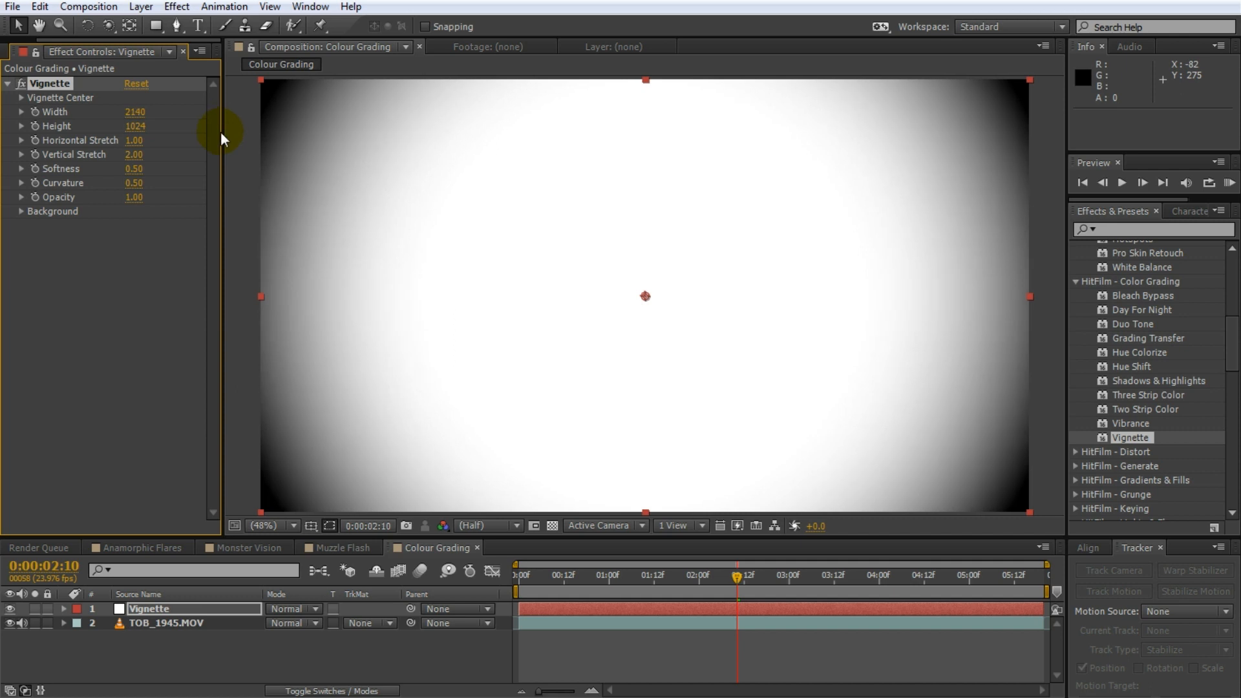
left_click(187, 158)
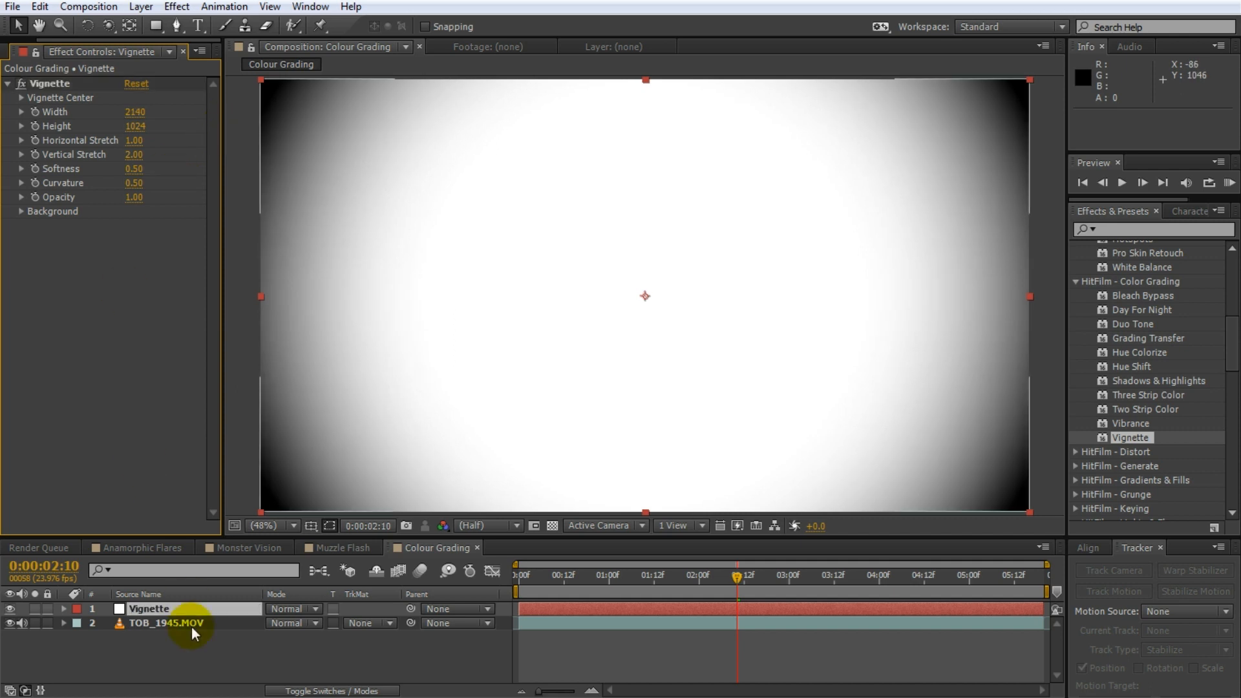
- Set the Vignette solid's blending mode to Multiply and reduce its vignette effect opacity to 0.74
left_click(286, 609)
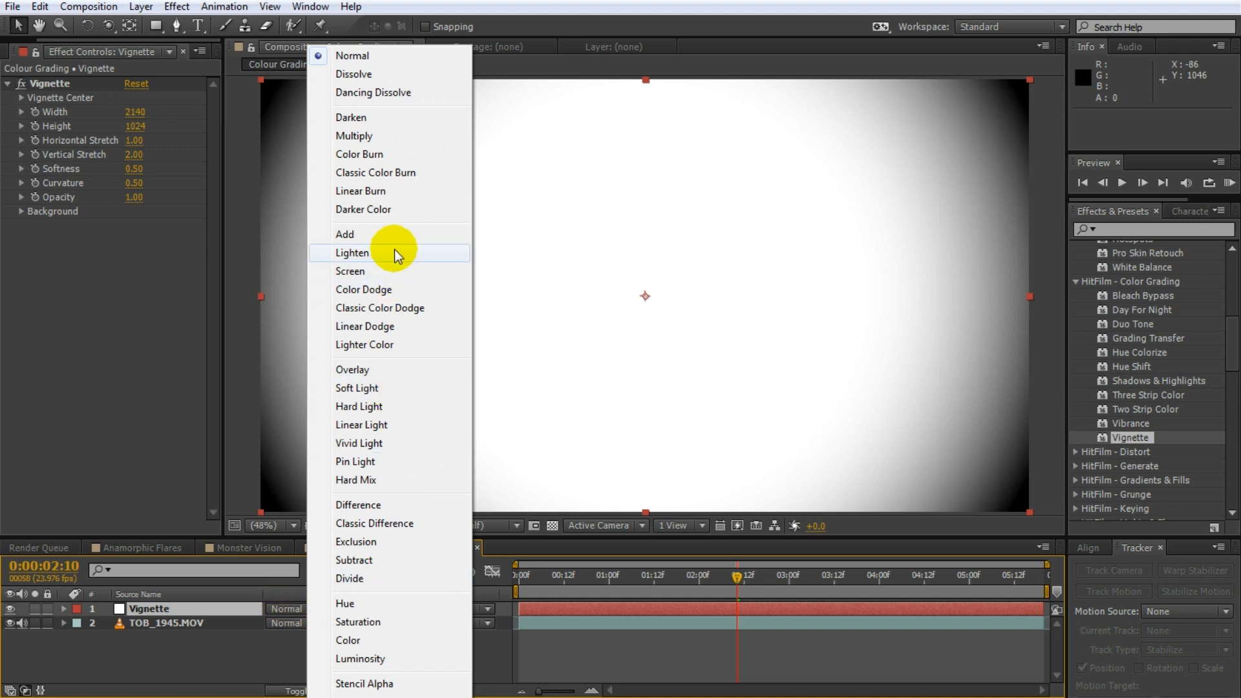
left_click(365, 137)
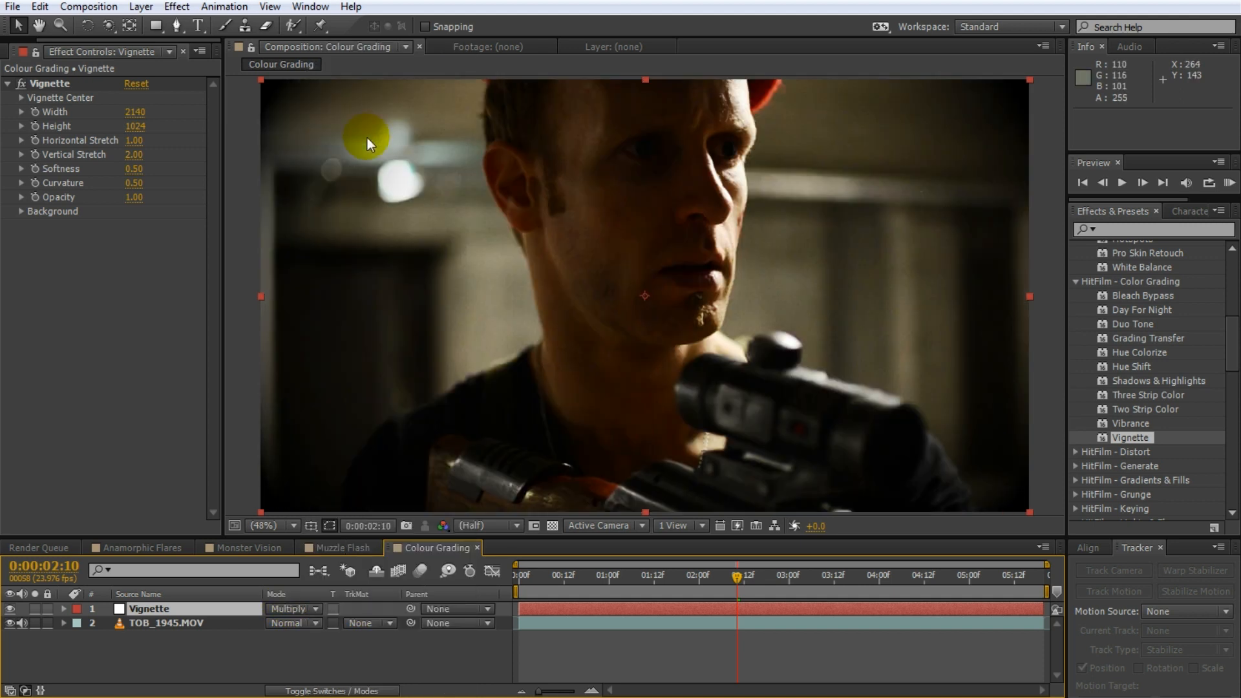
left_click(122, 607)
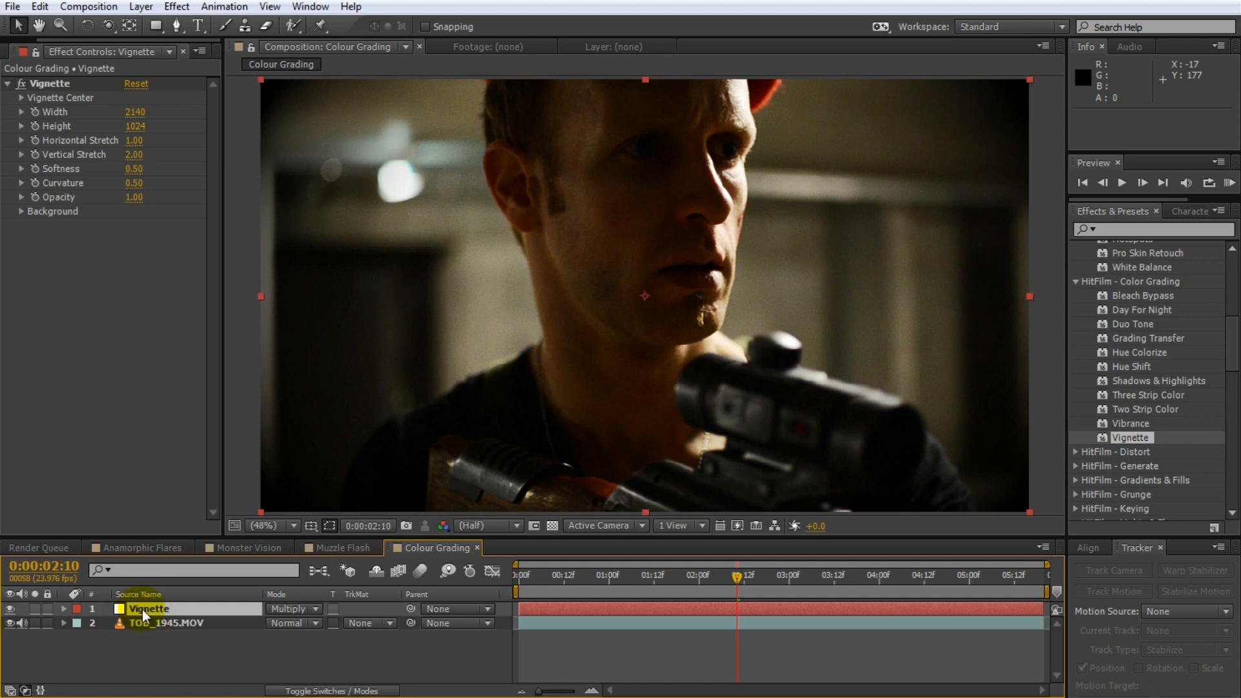
mouse_move(128, 200)
left_mouse_down()
mouse_move(77, 194)
mouse_move(90, 213)
mouse_move(120, 216)
left_mouse_up()
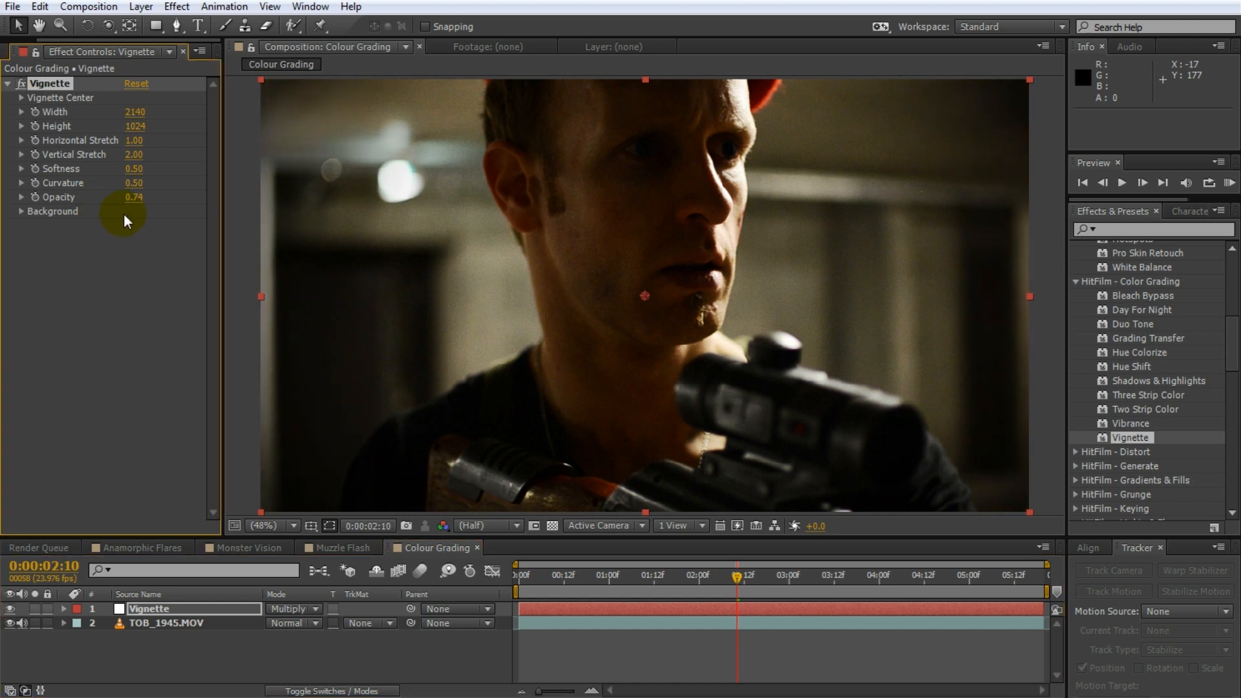